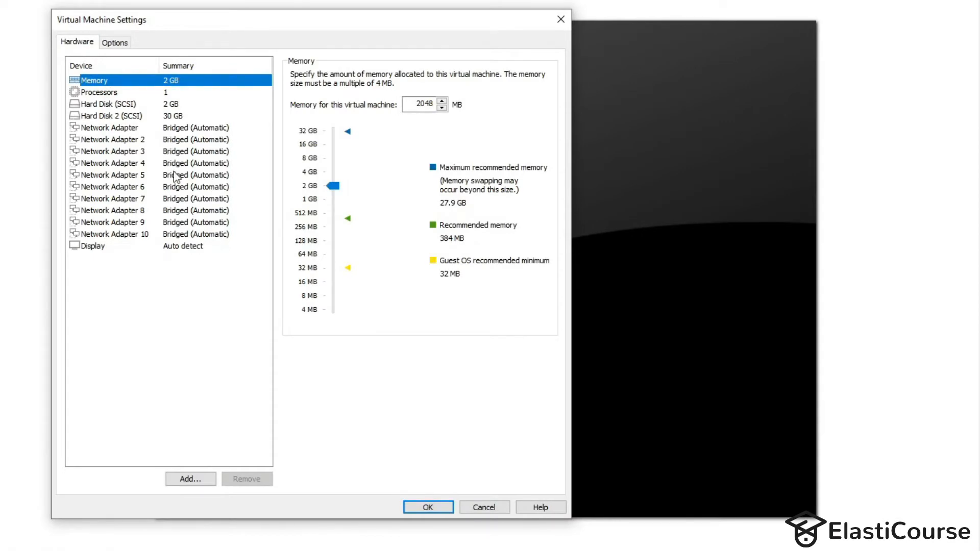
- Remove the extra network adapters and switch Network Adapter 2 to NAT
{"action": "left_click", "coordinate": [174, 165]}
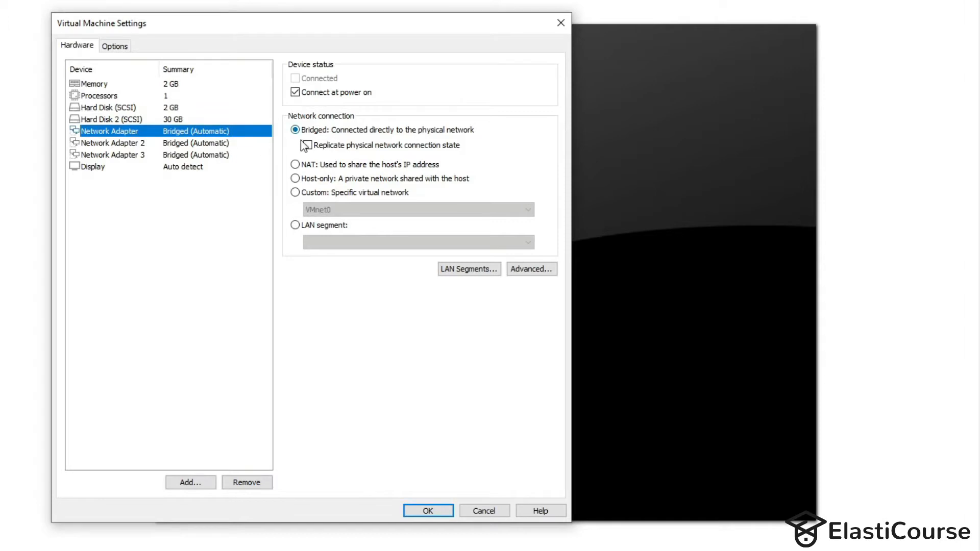
{"action": "left_click", "coordinate": [112, 142]}
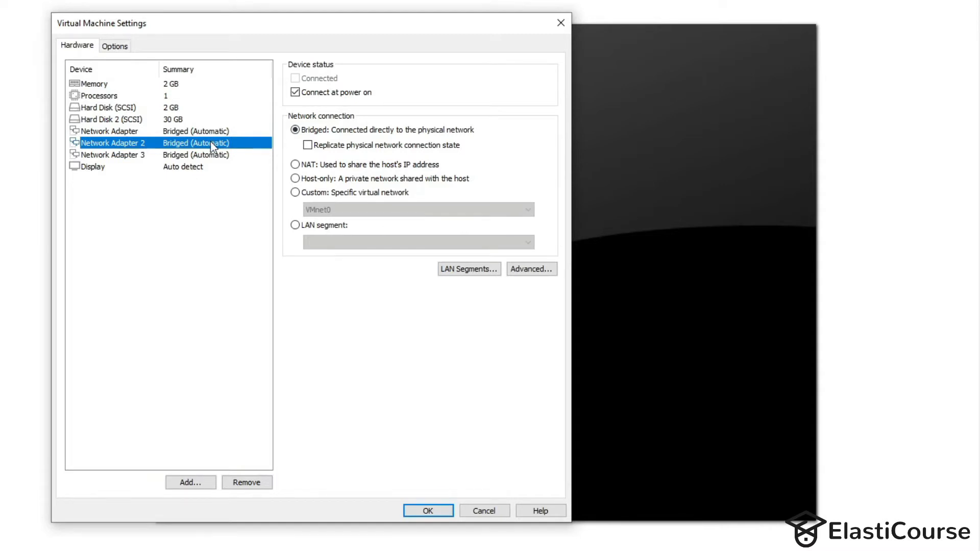
{"action": "left_click", "coordinate": [310, 166]}
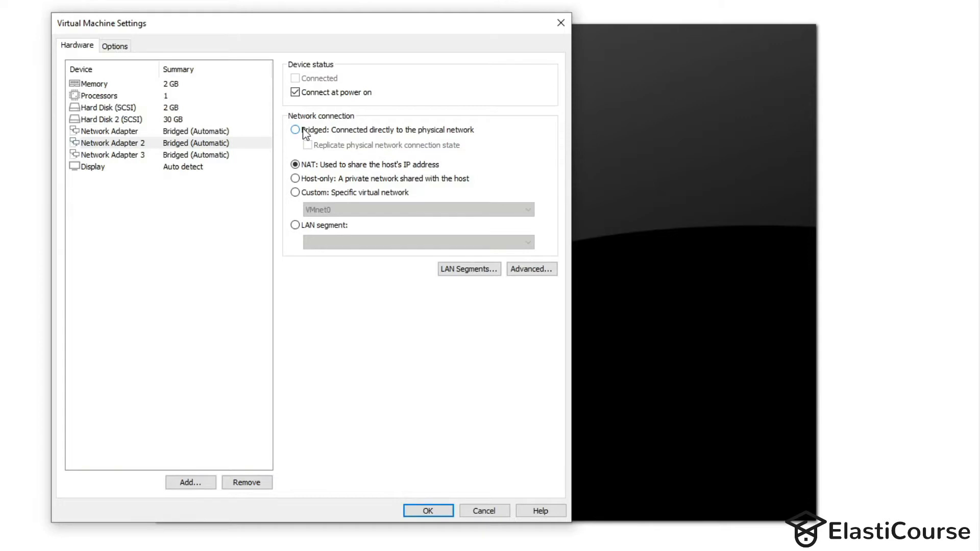
{"action": "left_click", "coordinate": [203, 134]}
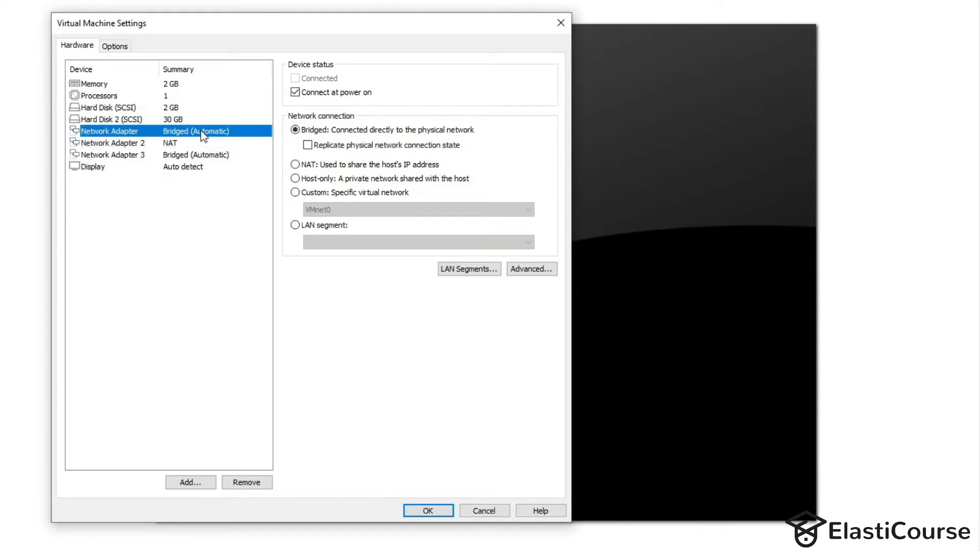
- Create a new global LAN segment named 'Private Network'
{"action": "left_click", "coordinate": [193, 158]}
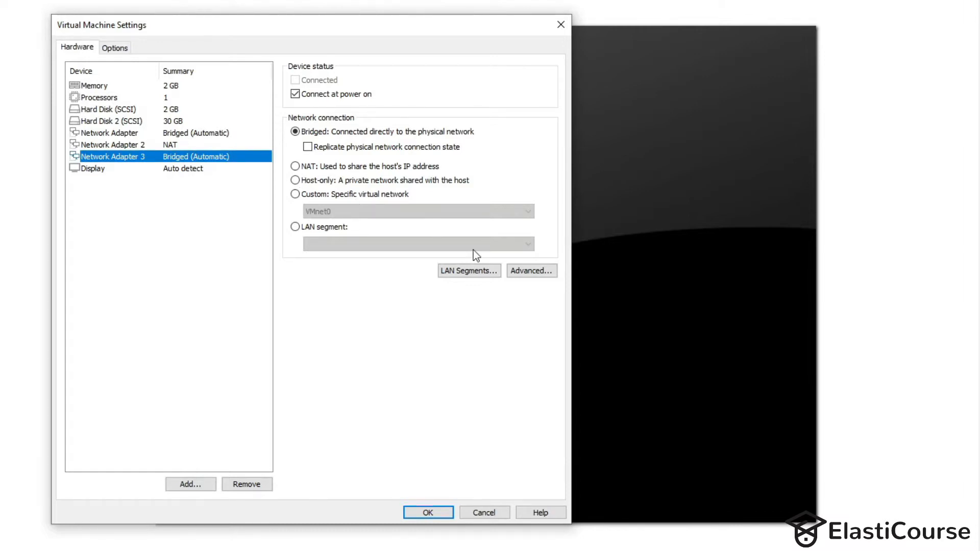
{"action": "left_click", "coordinate": [474, 276]}
{"action": "left_click", "coordinate": [278, 336]}
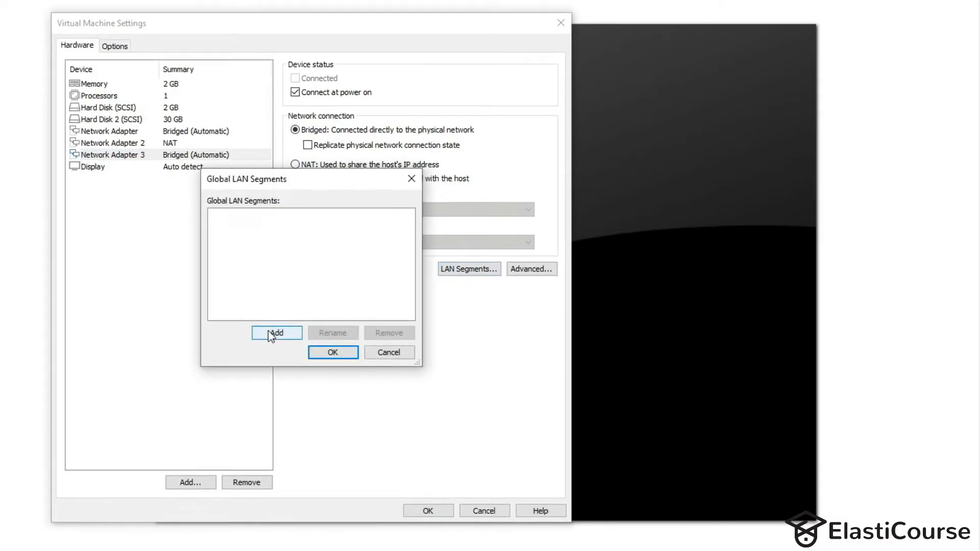
{"action": "type", "text": "Private Network"}
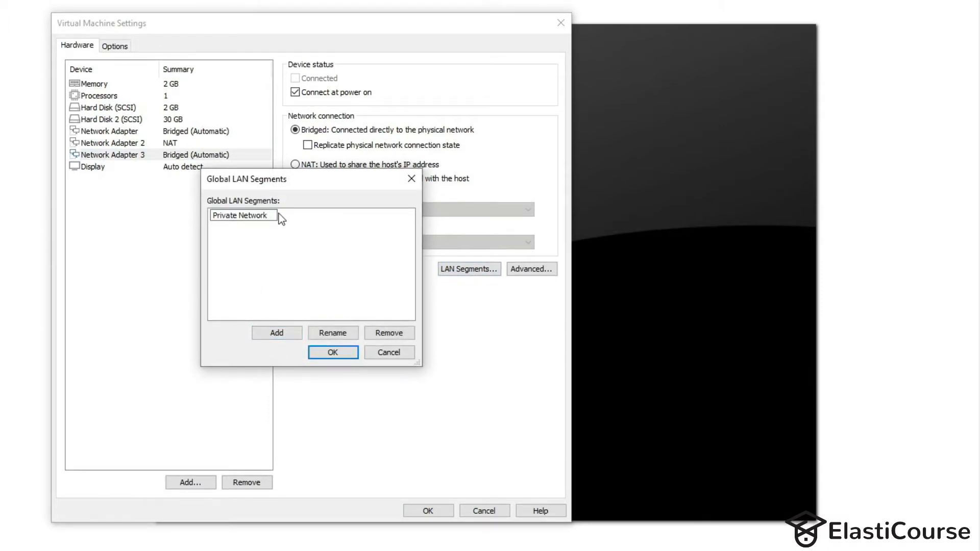
{"action": "key", "text": "Return"}
{"action": "left_click", "coordinate": [347, 355]}
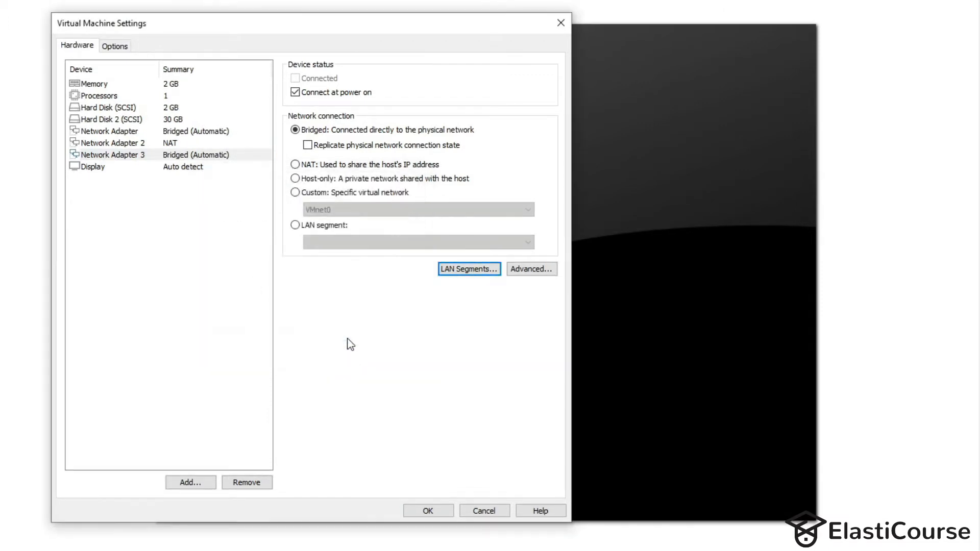
- Attach Network Adapter 3 to the Private Network segment, save the settings, and power on the VM
{"action": "left_click", "coordinate": [311, 225]}
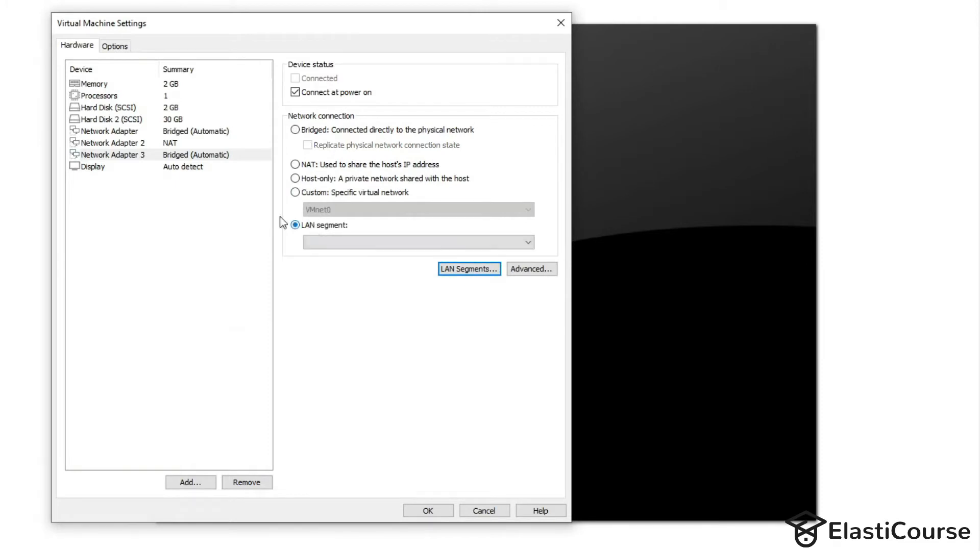
{"action": "left_click", "coordinate": [333, 240]}
{"action": "left_click", "coordinate": [341, 252]}
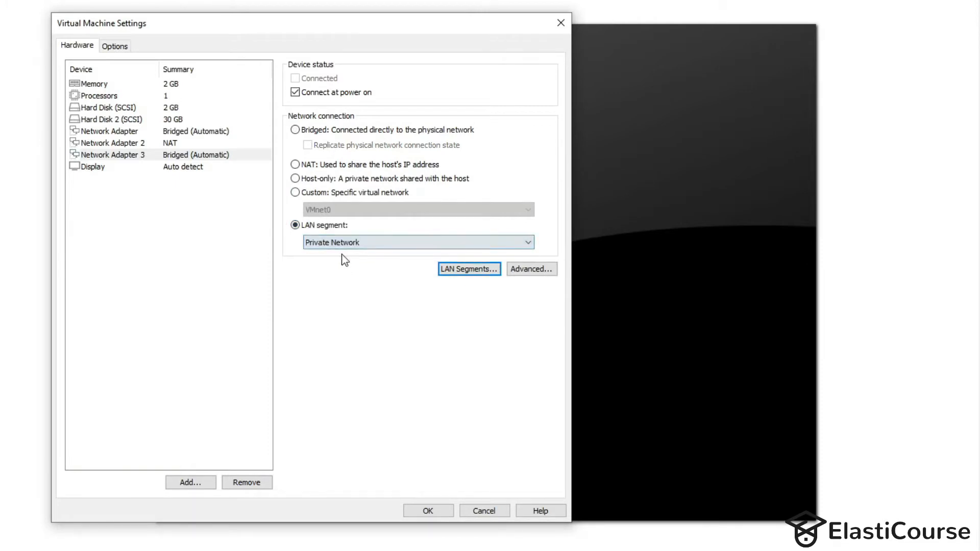
{"action": "left_click", "coordinate": [216, 143]}
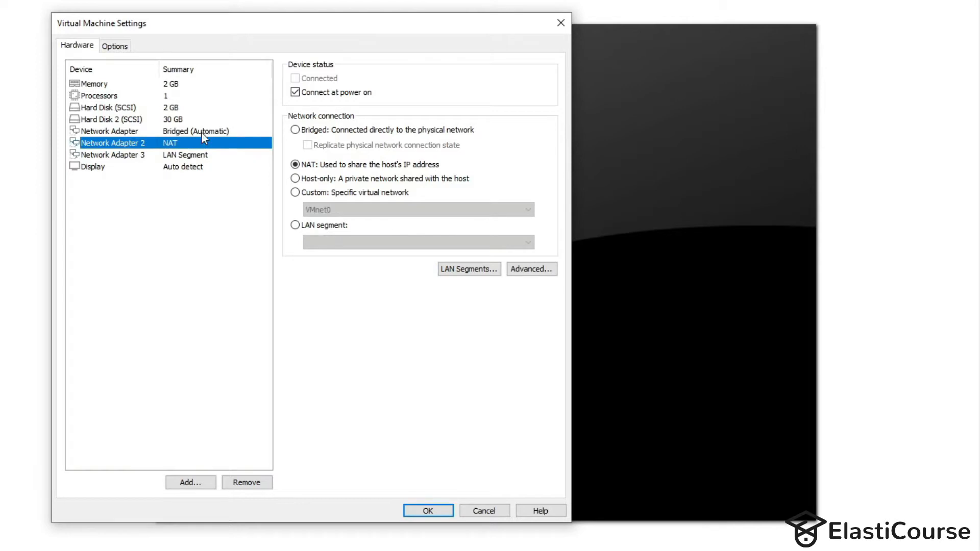
{"action": "left_click", "coordinate": [436, 508]}
{"action": "left_click", "coordinate": [175, 80]}
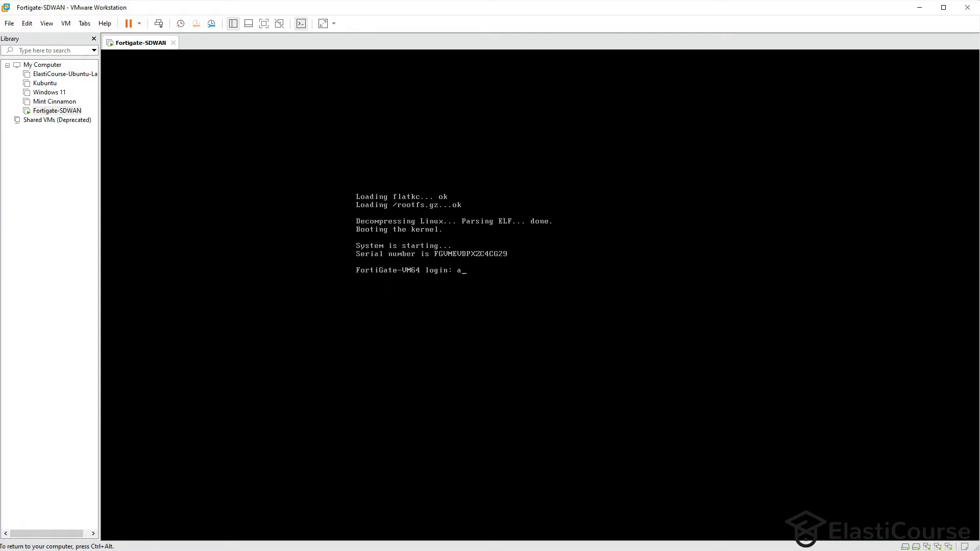
- Log in to the FortiGate console as admin and set a new password
{"action": "type", "text": "dmin"}
{"action": "key", "text": "Return"}
{"action": "key", "text": "Return"}
{"action": "key", "text": "Return"}
{"action": "key", "text": "Return"}
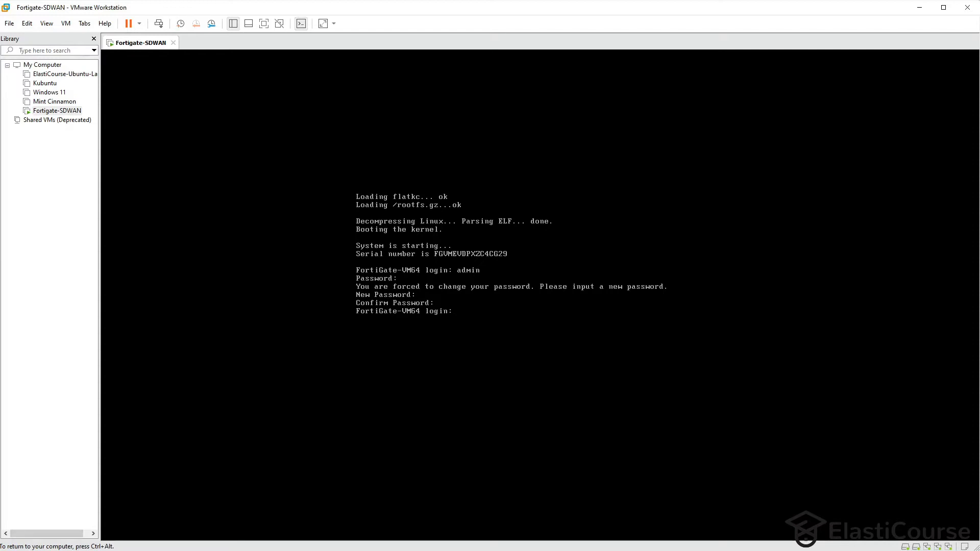
{"action": "key", "text": "Return"}
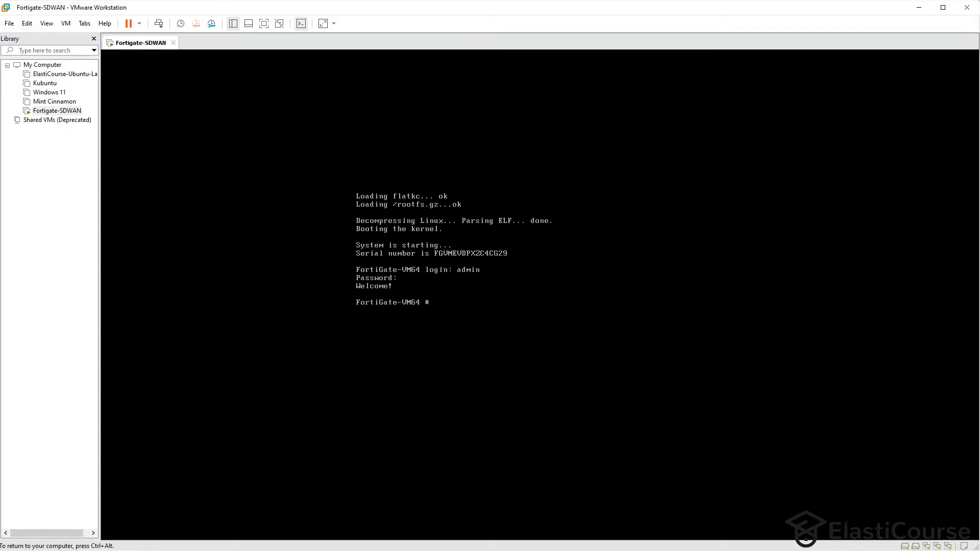
- Run 'get sys int physical' to list interfaces port1 to port3
{"action": "type", "text": "ge"}
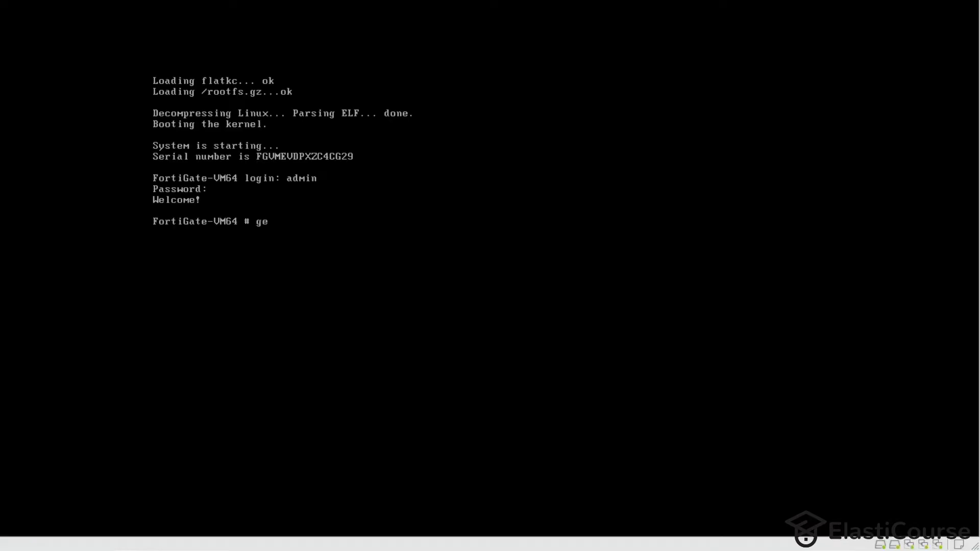
{"action": "type", "text": "t sys int p"}
{"action": "key", "text": "Tab"}
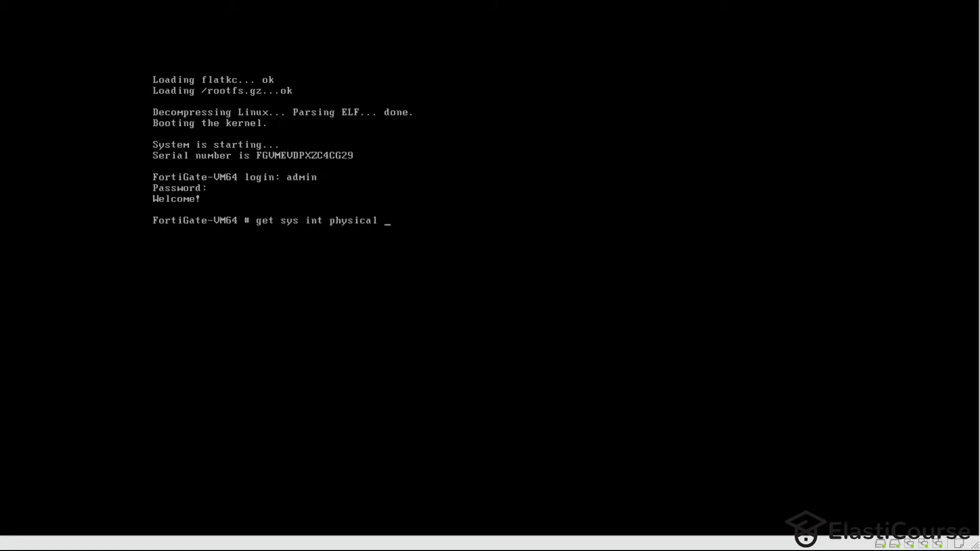
{"action": "key", "text": "Return"}
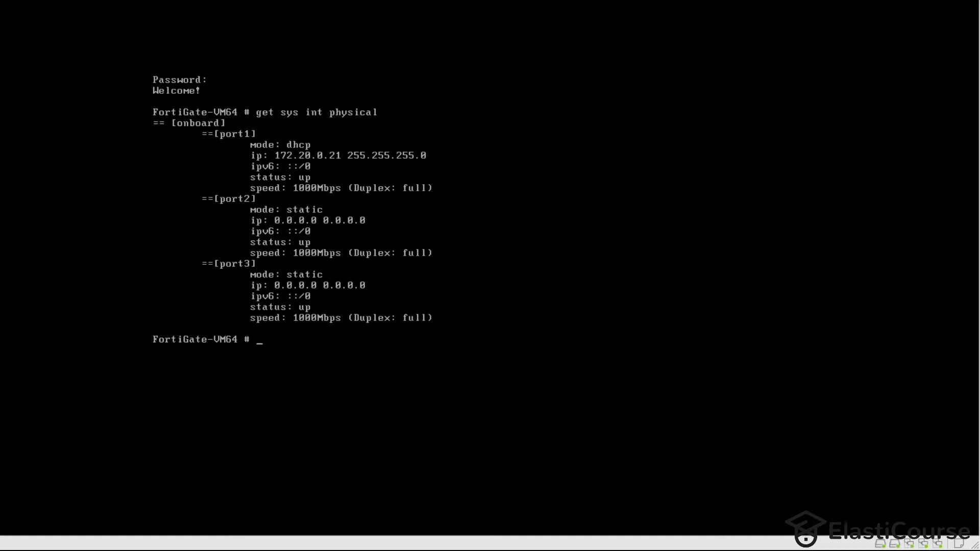
- Enter 'config sys int' and display port1's current configuration
{"action": "type", "text": "config sys o"}
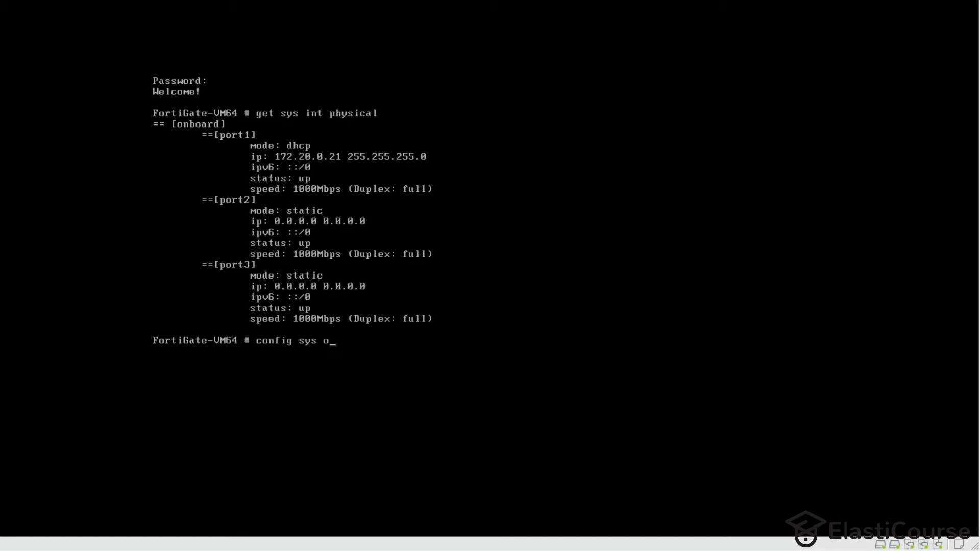
{"action": "key", "text": "BackSpace"}
{"action": "type", "text": "int"}
{"action": "key", "text": "Return"}
{"action": "type", "text": "edit port1"}
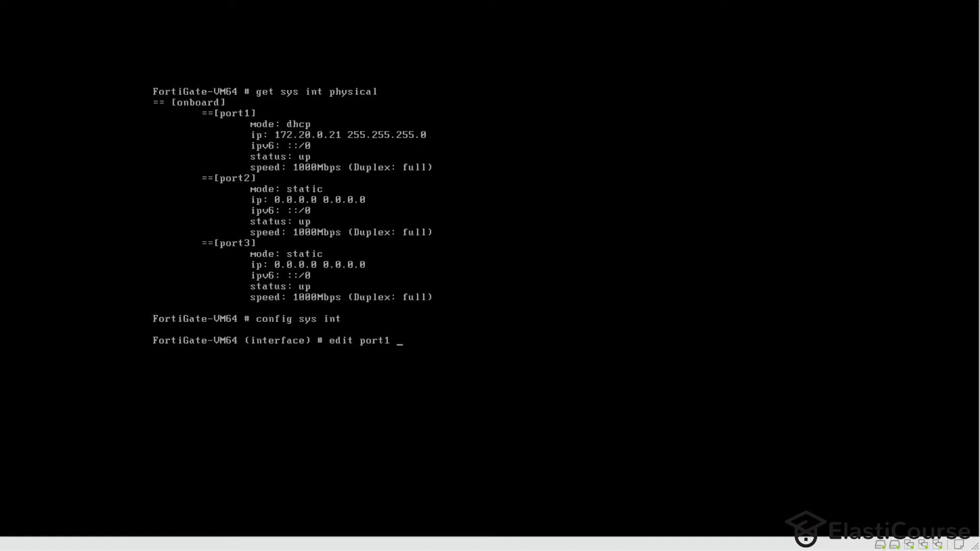
{"action": "key", "text": "Return"}
{"action": "type", "text": "show"}
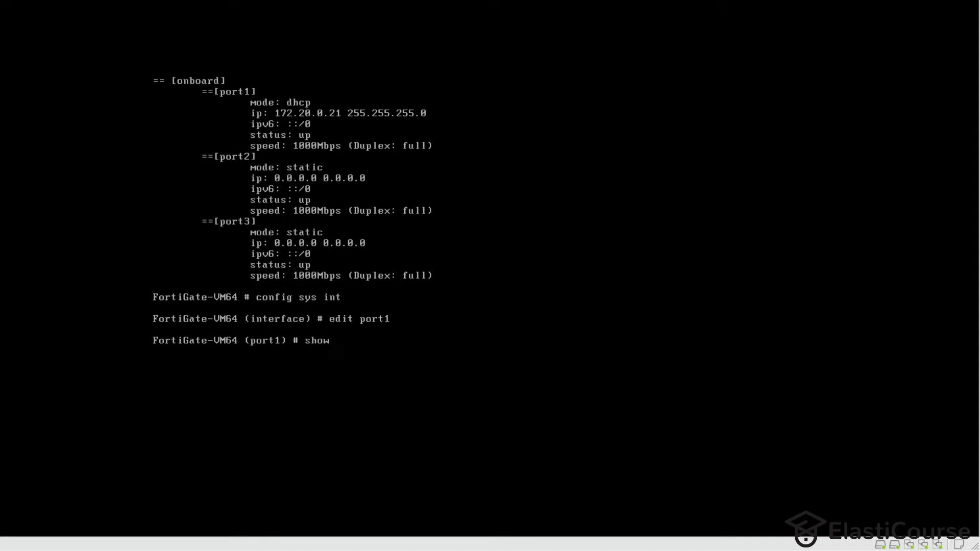
{"action": "key", "text": "Return"}
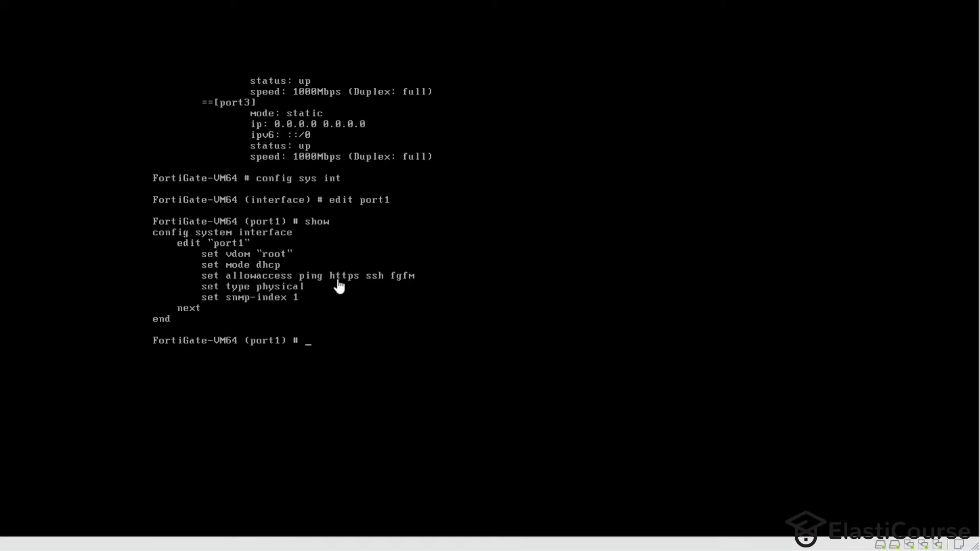
- Set port1 allowaccess to http ssh ping, then show port2's configuration
{"action": "type", "text": "set allowaccess http ssh ping"}
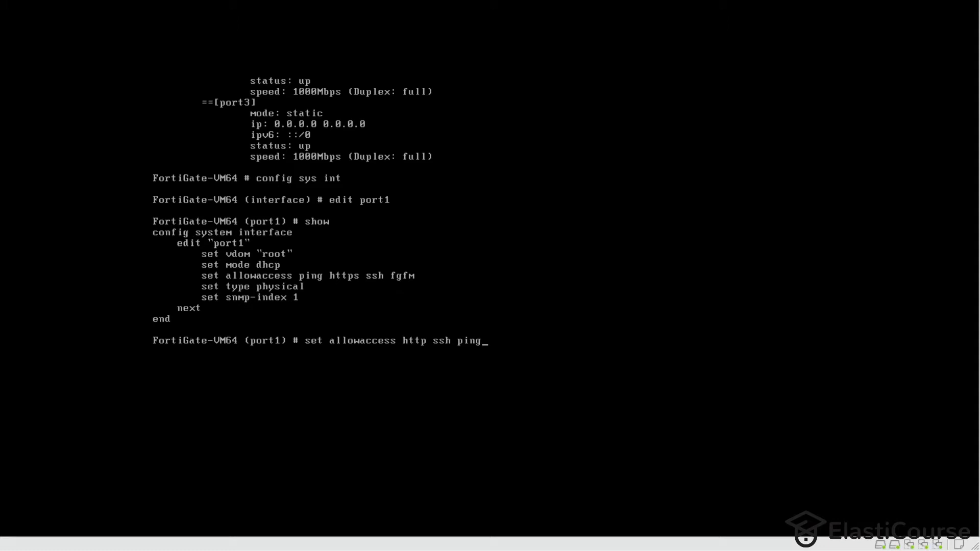
{"action": "key", "text": "Return"}
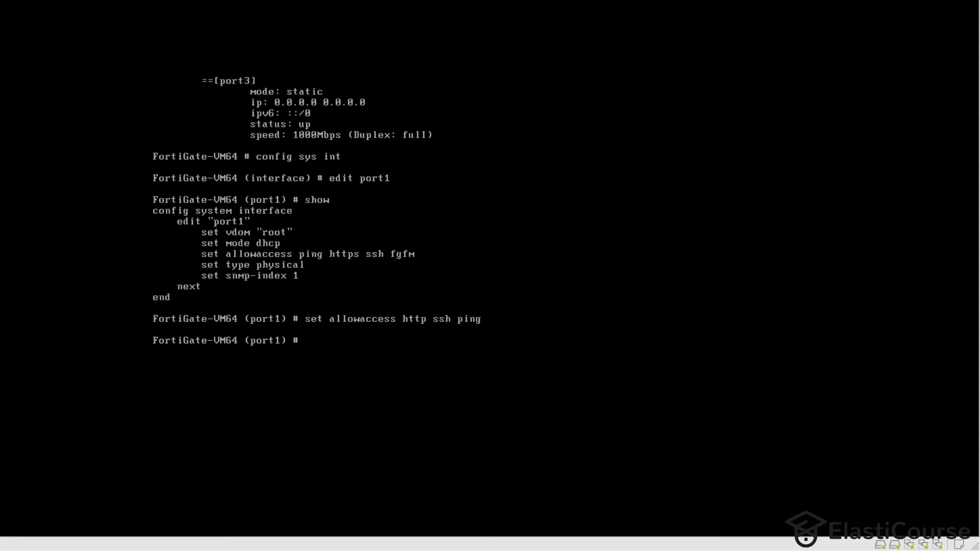
{"action": "type", "text": "ne"}
{"action": "key", "text": "Return"}
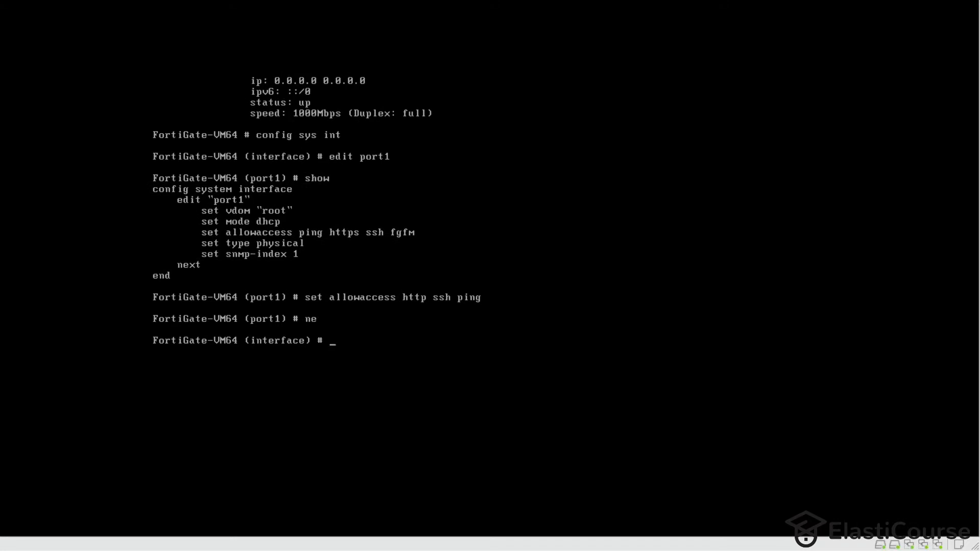
{"action": "type", "text": "edit port1"}
{"action": "key", "text": "Return"}
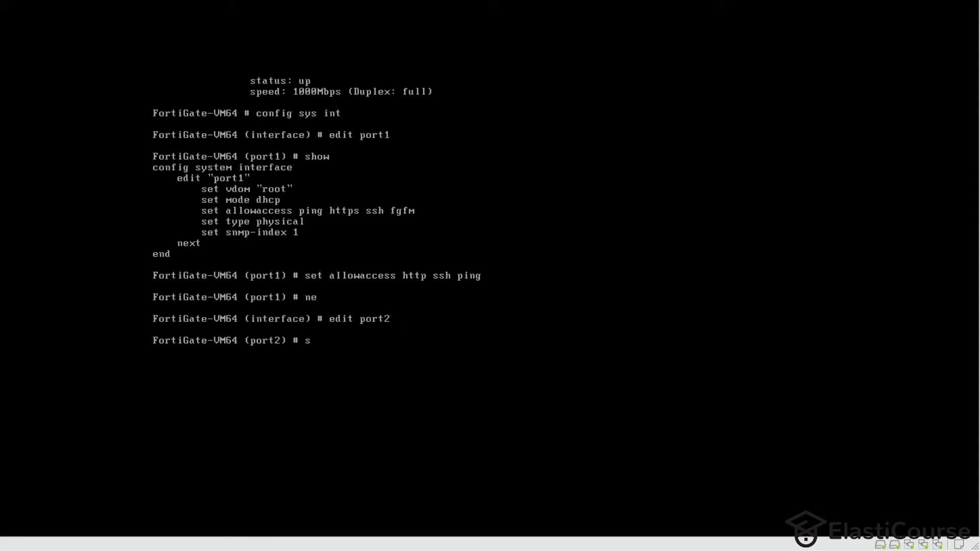
{"action": "type", "text": "show"}
{"action": "key", "text": "Return"}
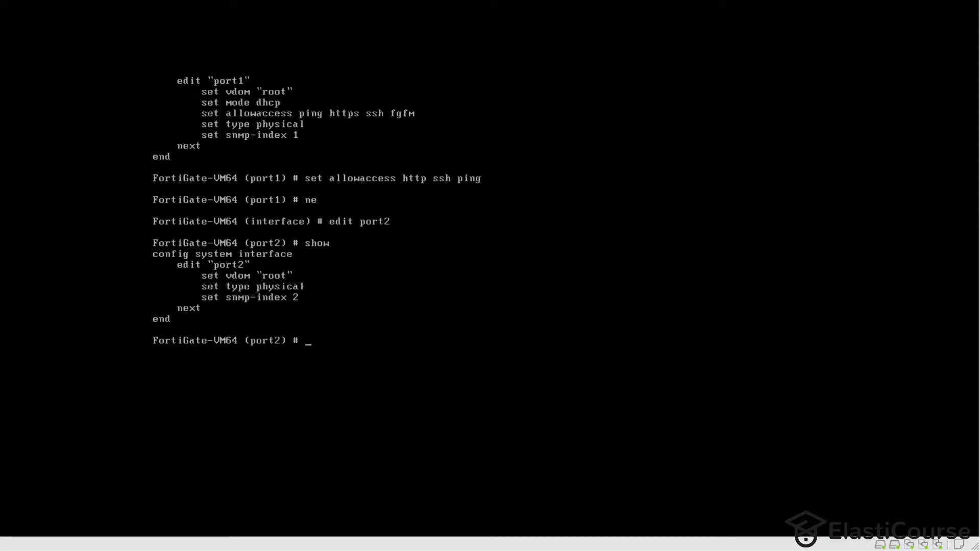
{"action": "left_click", "coordinate": [28, 23]}
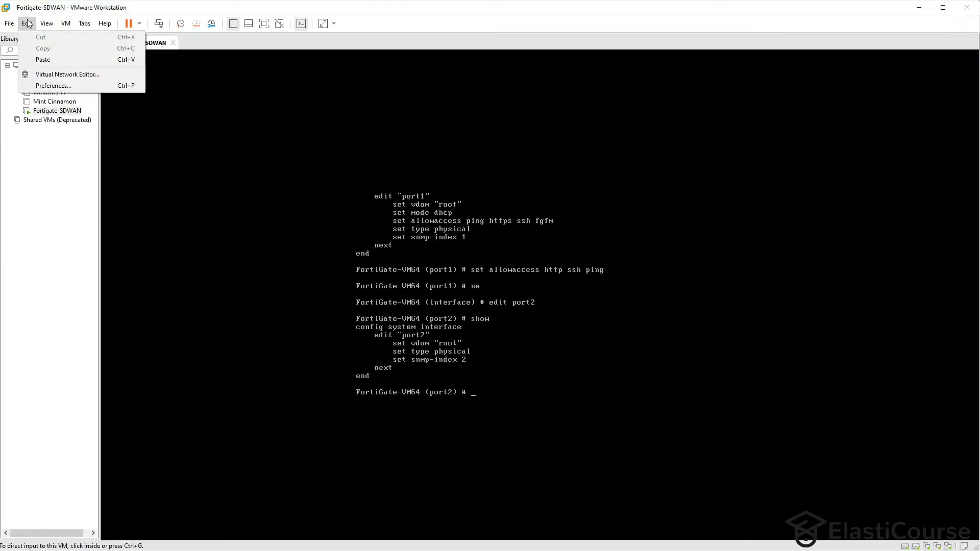
{"action": "left_click", "coordinate": [58, 77]}
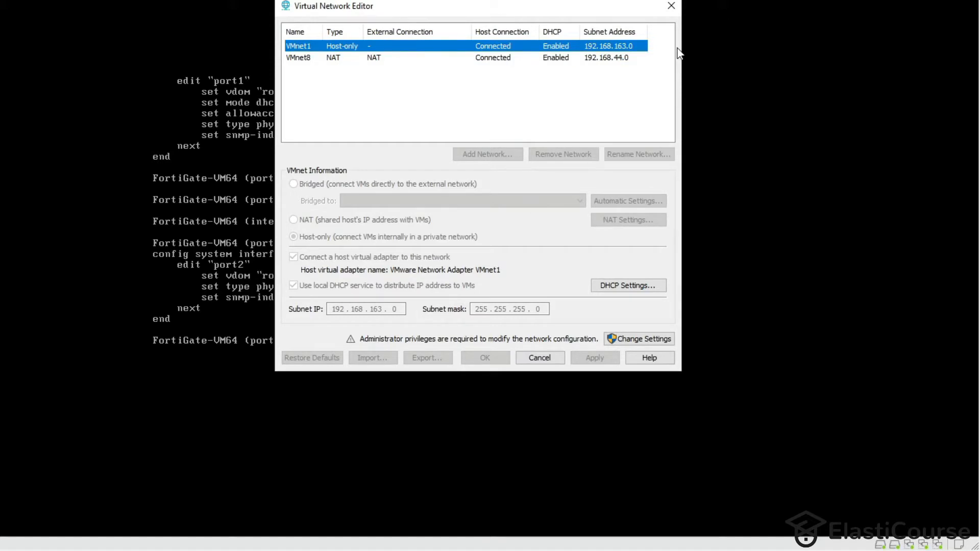
{"action": "left_click", "coordinate": [339, 60]}
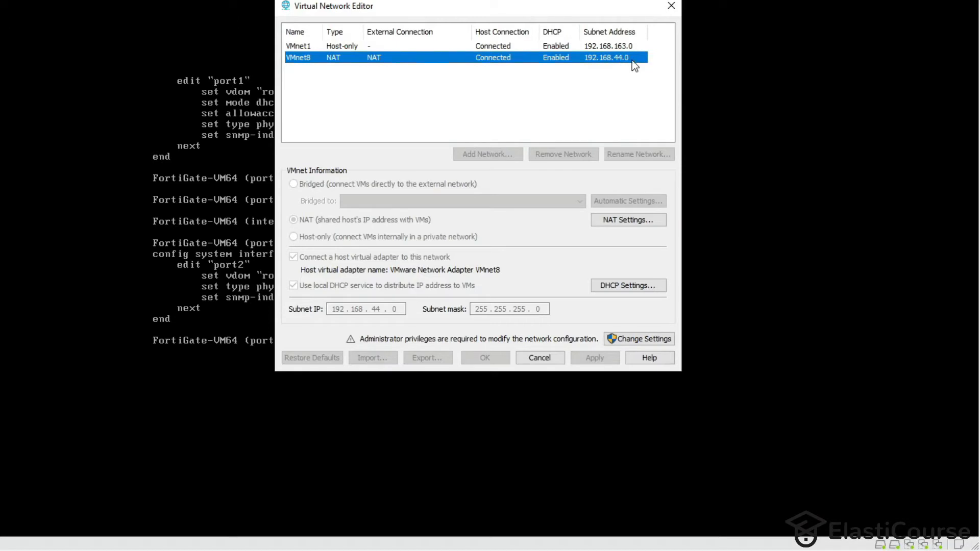
{"action": "left_click", "coordinate": [671, 6]}
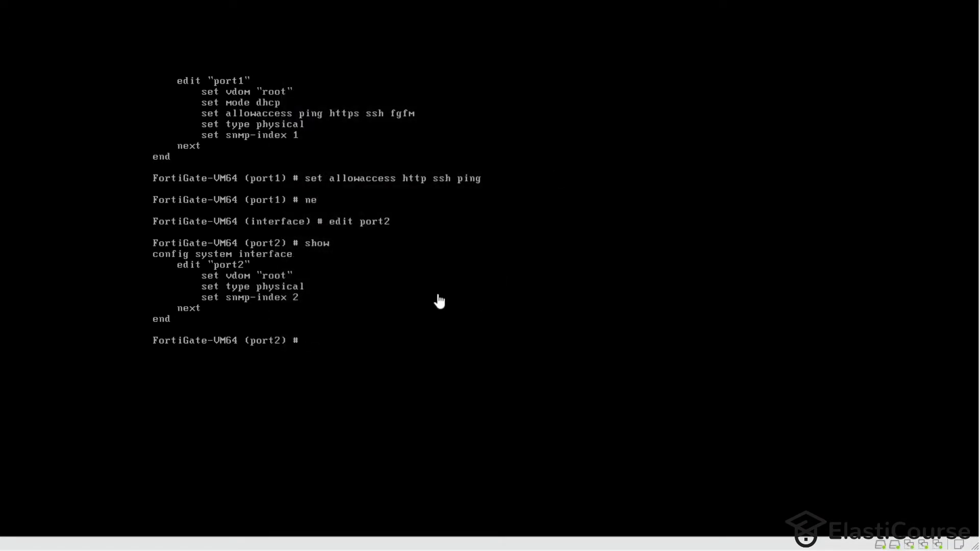
- Set port2 to DHCP mode with http, ssh and ping access
{"action": "type", "text": "set mode dhcp"}
{"action": "key", "text": "Return"}
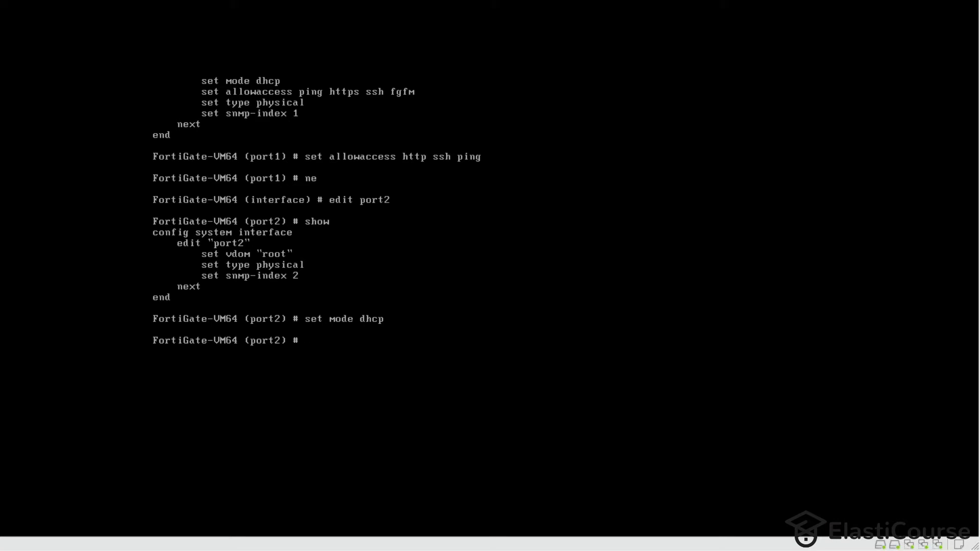
{"action": "type", "text": "se"}
{"action": "key", "text": "Up"}
{"action": "key", "text": "Up"}
{"action": "key", "text": "Up"}
{"action": "key", "text": "Up"}
{"action": "key", "text": "Up"}
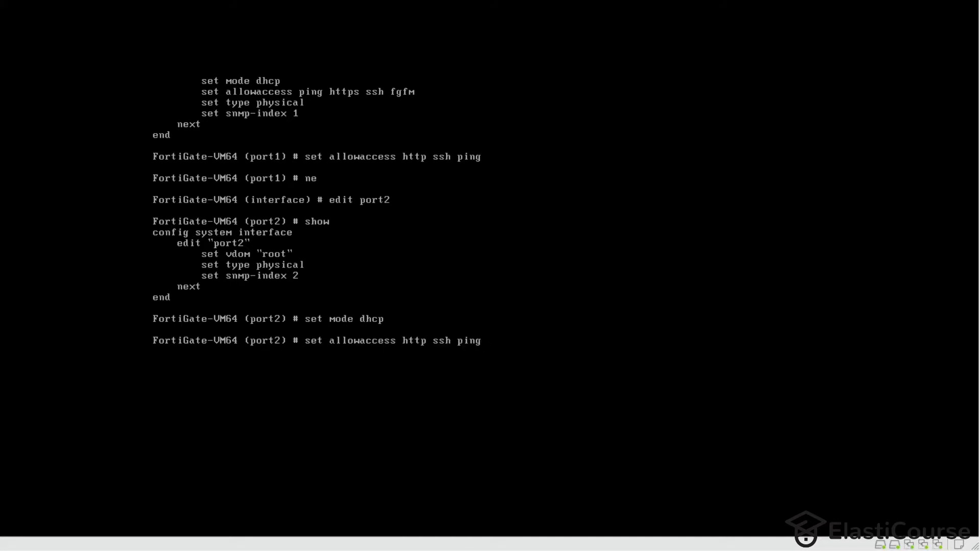
{"action": "key", "text": "Return"}
{"action": "type", "text": "ne"}
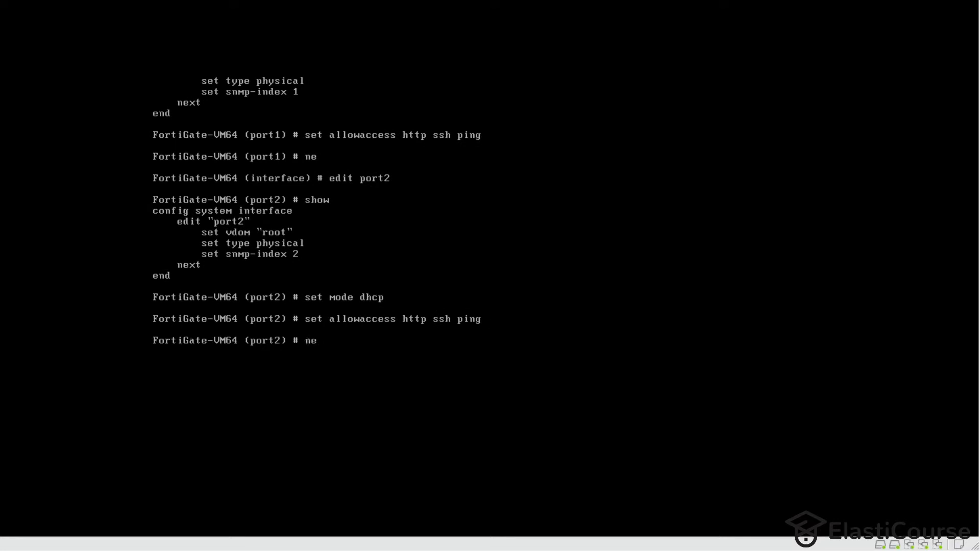
{"action": "key", "text": "Return"}
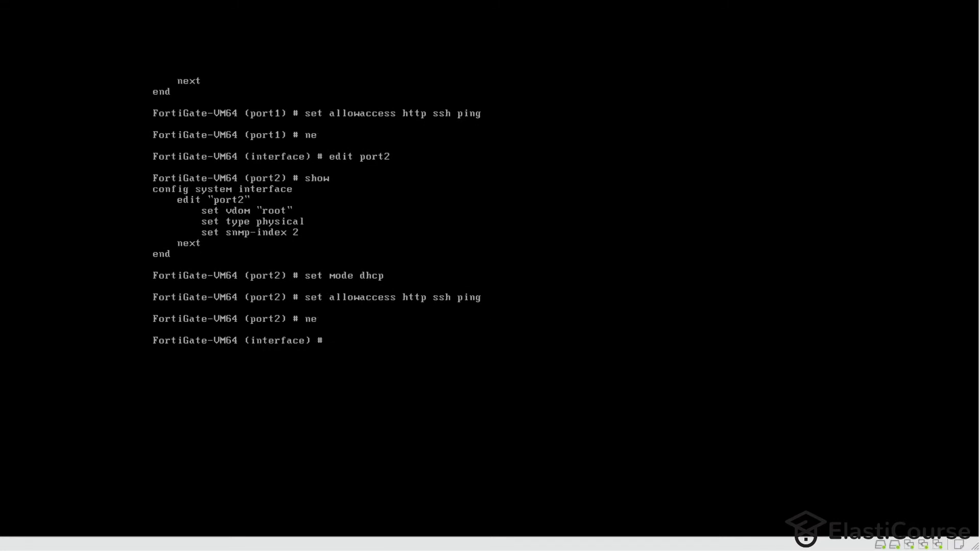
- Edit port3, end the interface configuration, and list interfaces with 'get sys int ph'
{"action": "type", "text": "edit port1"}
{"action": "key", "text": "BackSpace"}
{"action": "type", "text": "3"}
{"action": "key", "text": "Return"}
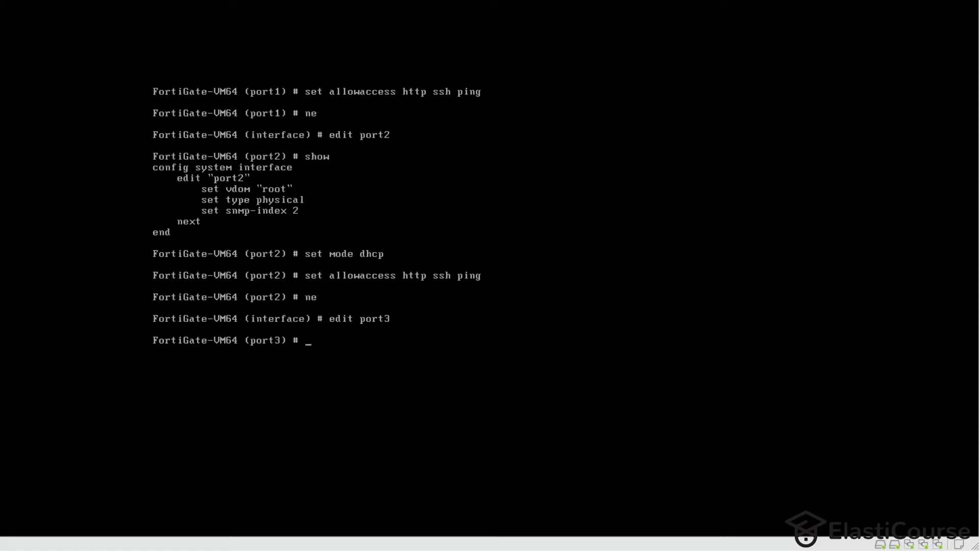
{"action": "type", "text": "end"}
{"action": "key", "text": "Return"}
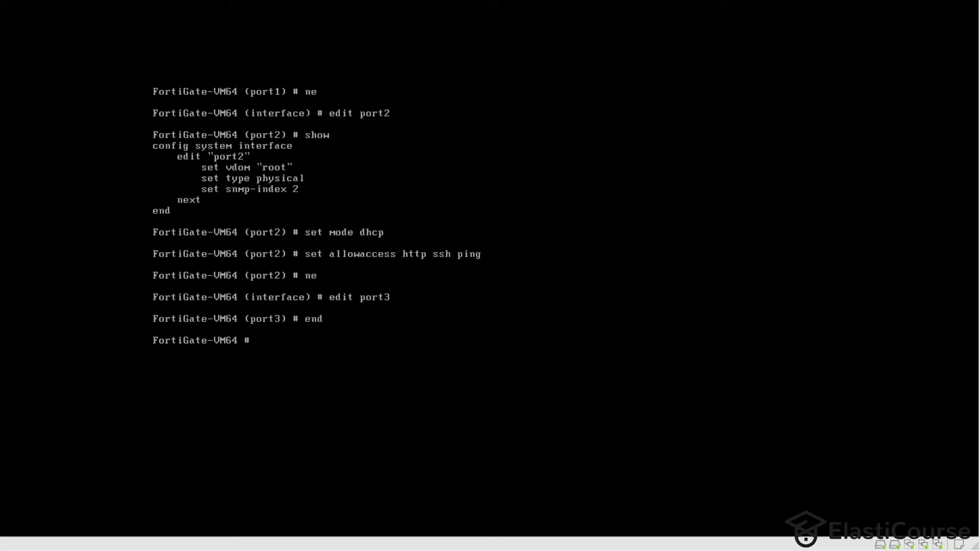
{"action": "type", "text": "get sys int ph"}
{"action": "key", "text": "Return"}
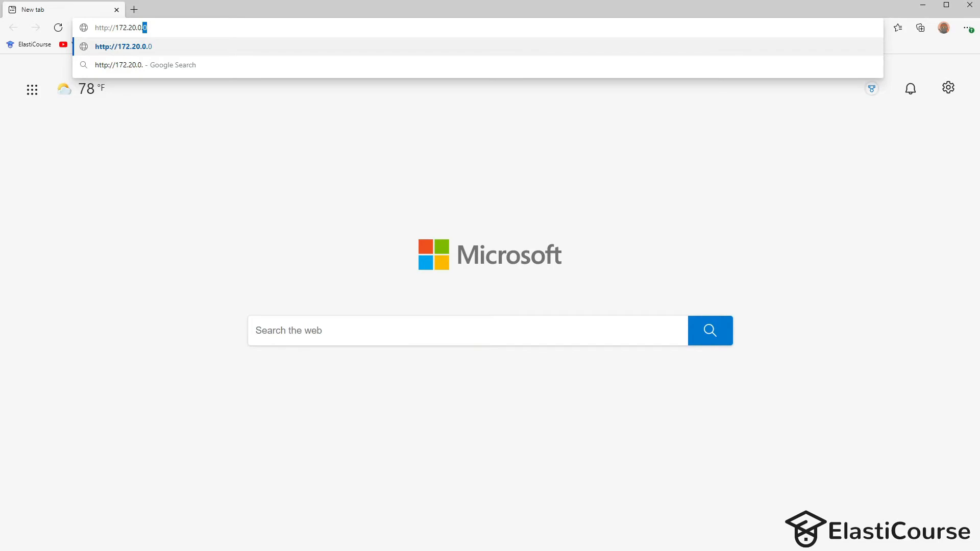
- Log in to the FortiGate web GUI at 172.20.0.21 as admin
{"action": "type", "text": "21"}
{"action": "key", "text": "Return"}
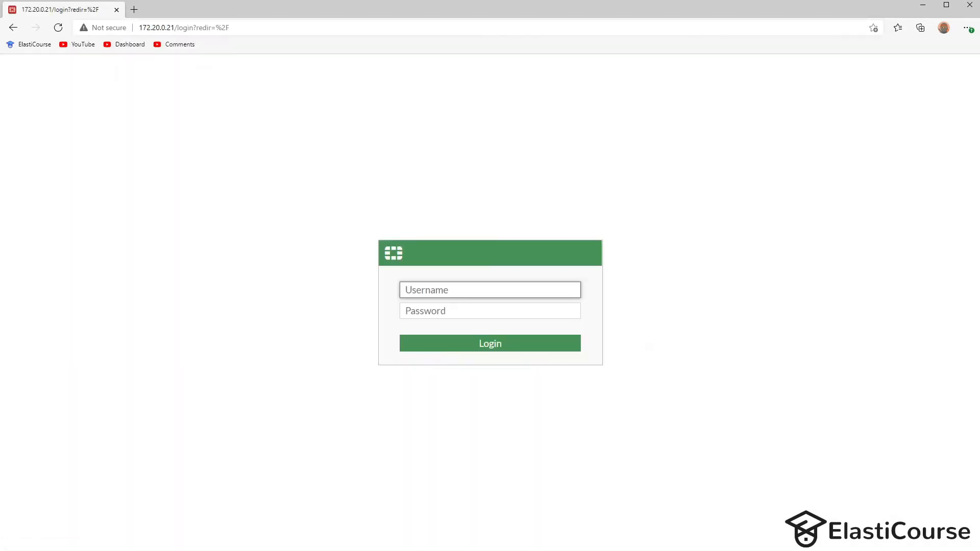
{"action": "type", "text": "admin"}
{"action": "key", "text": "Tab"}
{"action": "type", "text": "*****"}
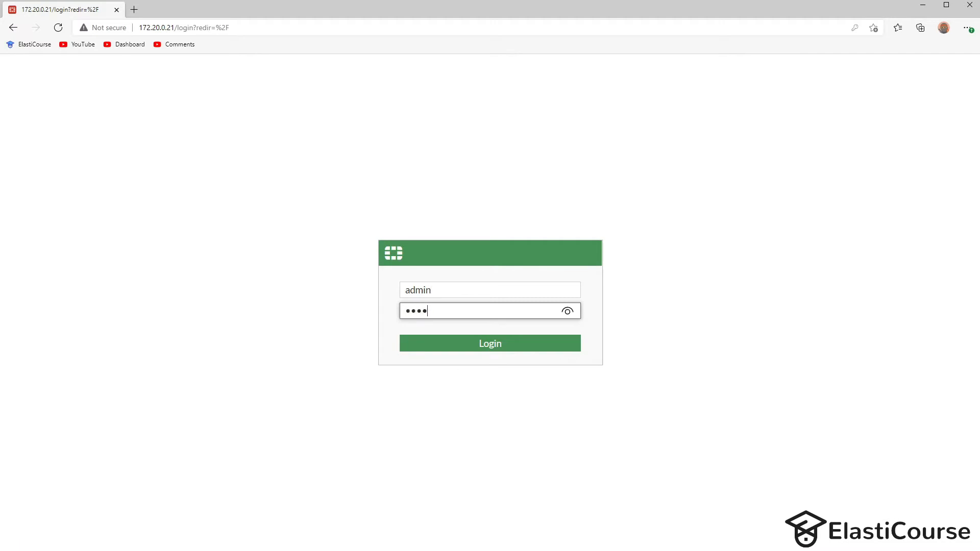
{"action": "key", "text": "Return"}
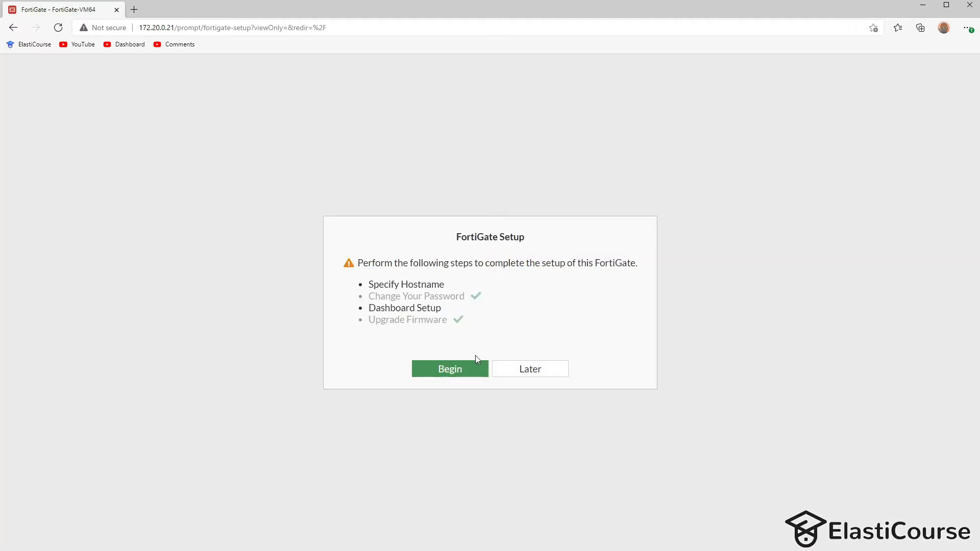
- Complete initial setup with hostname Fortigate-SDWAN and the Comprehensive dashboards, dismissing the FortiOS video
{"action": "left_click", "coordinate": [449, 368]}
{"action": "left_click_drag", "start_coordinate": [657, 336], "coordinate": [86, 293]}
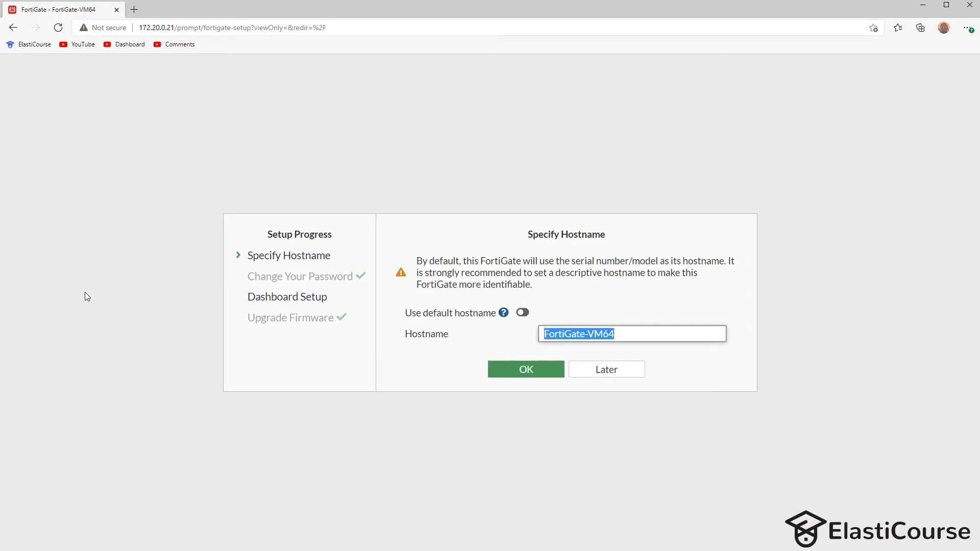
{"action": "type", "text": "Forti"}
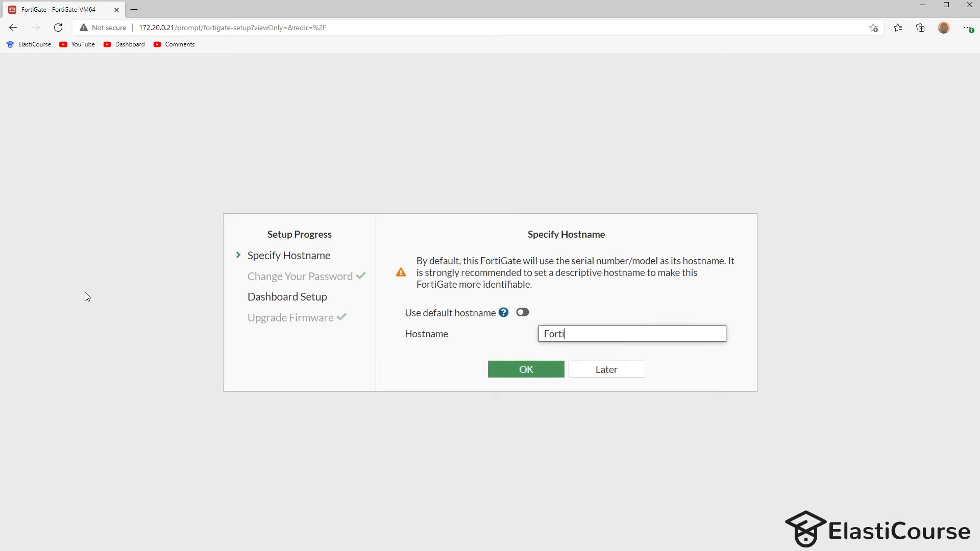
{"action": "type", "text": "gate-SDWAN"}
{"action": "left_click", "coordinate": [527, 369]}
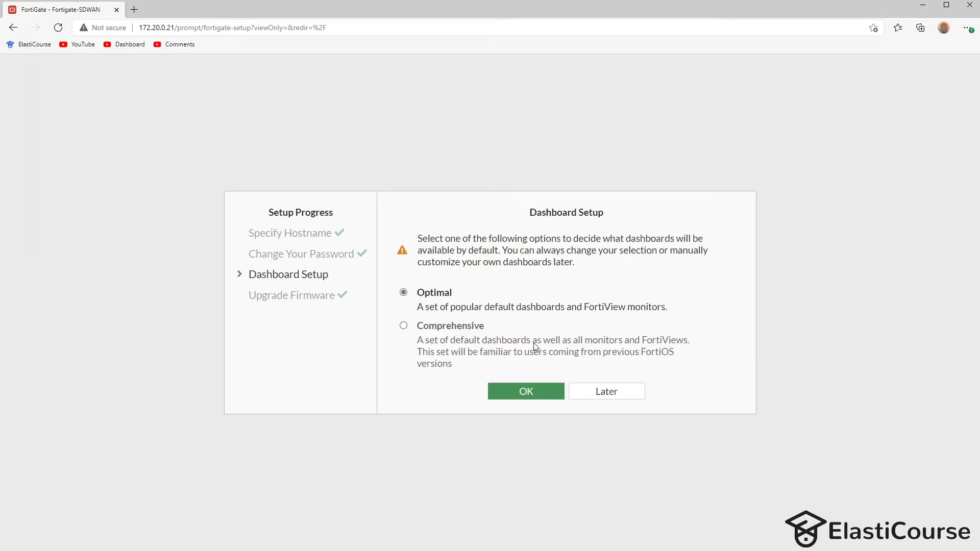
{"action": "left_click", "coordinate": [443, 330]}
{"action": "left_click", "coordinate": [521, 393]}
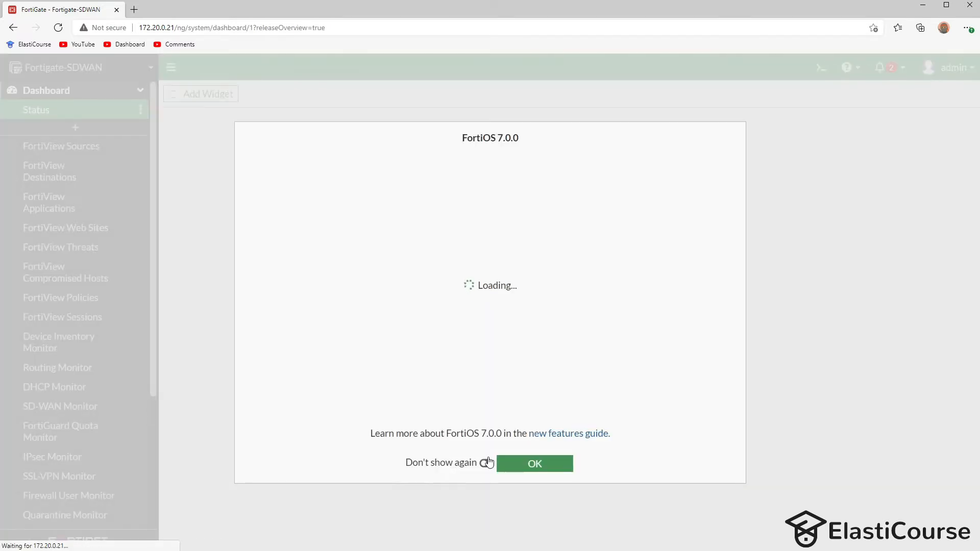
{"action": "left_click", "coordinate": [490, 462]}
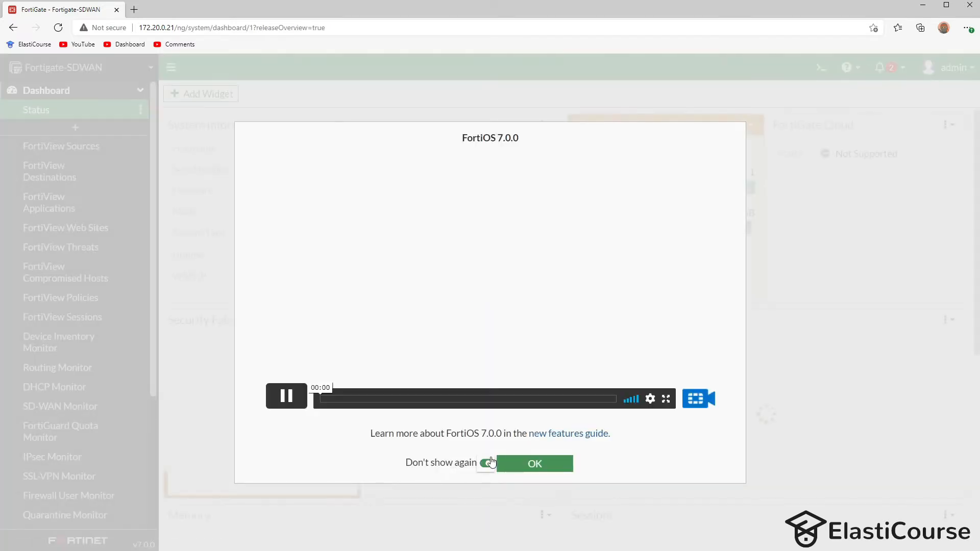
{"action": "left_click", "coordinate": [518, 463]}
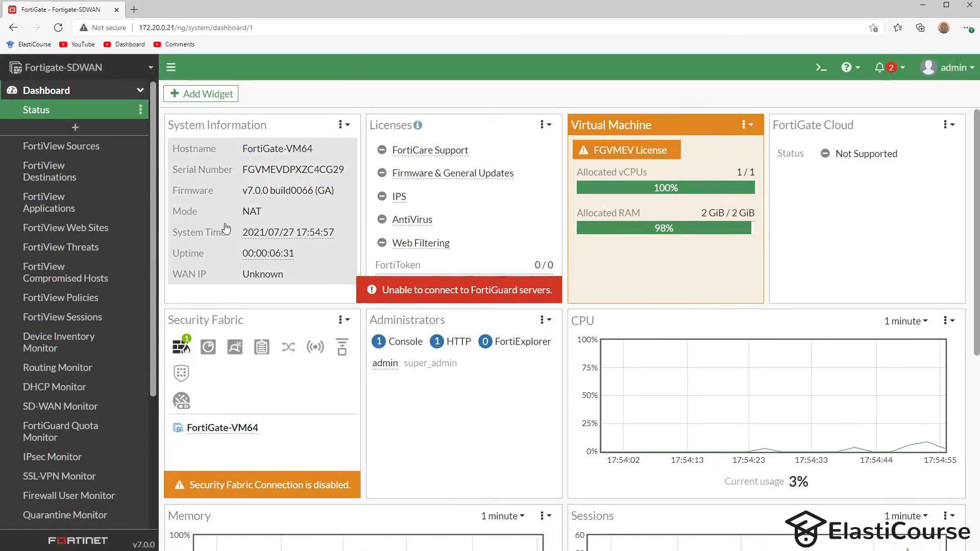
{"action": "left_click", "coordinate": [134, 9]}
{"action": "type", "text": "http://192.168.4"}
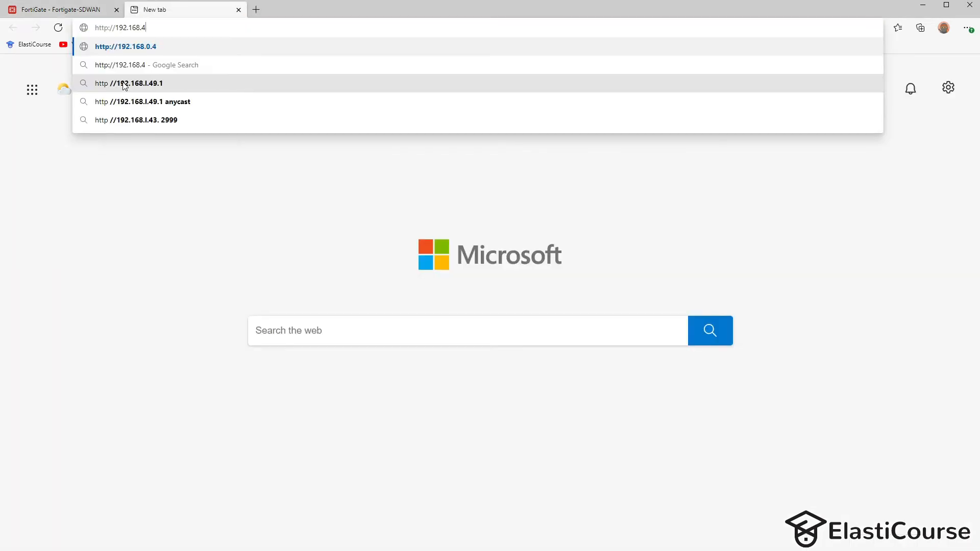
{"action": "type", "text": "4.136"}
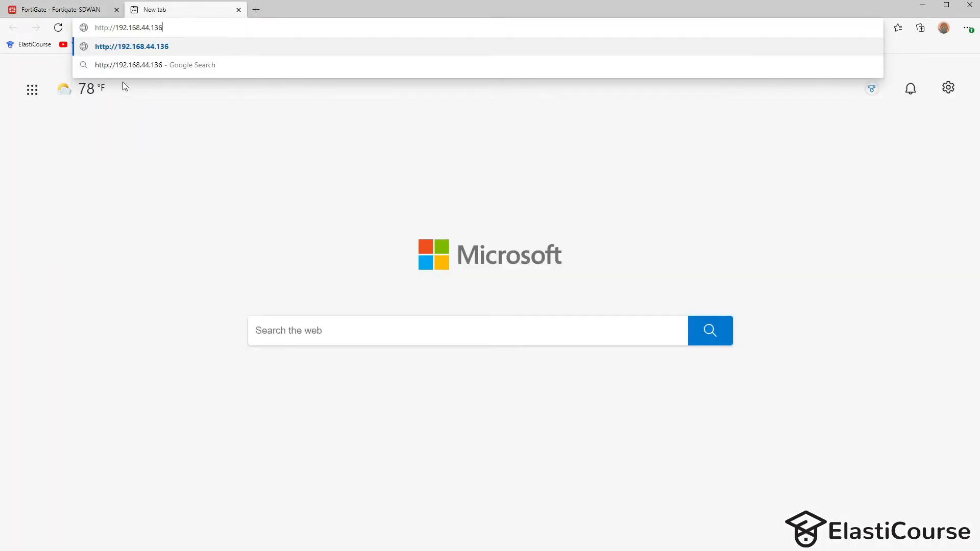
{"action": "key", "text": "Return"}
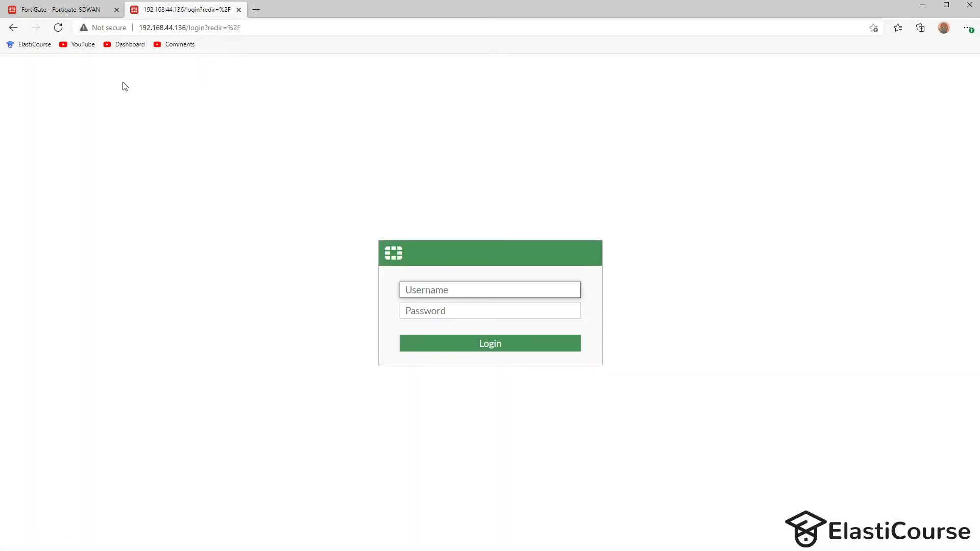
{"action": "type", "text": "admin"}
{"action": "key", "text": "Tab"}
{"action": "type", "text": "admin"}
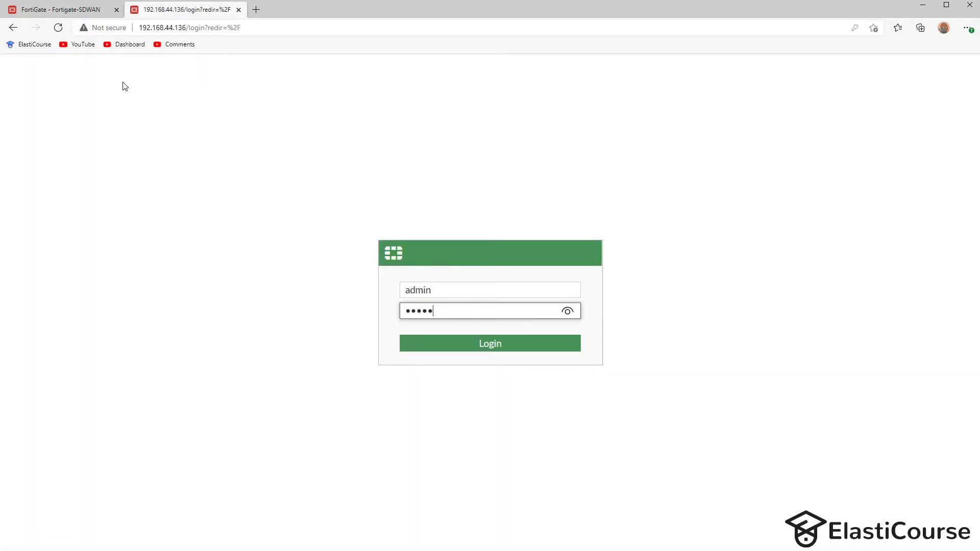
{"action": "key", "text": "Return"}
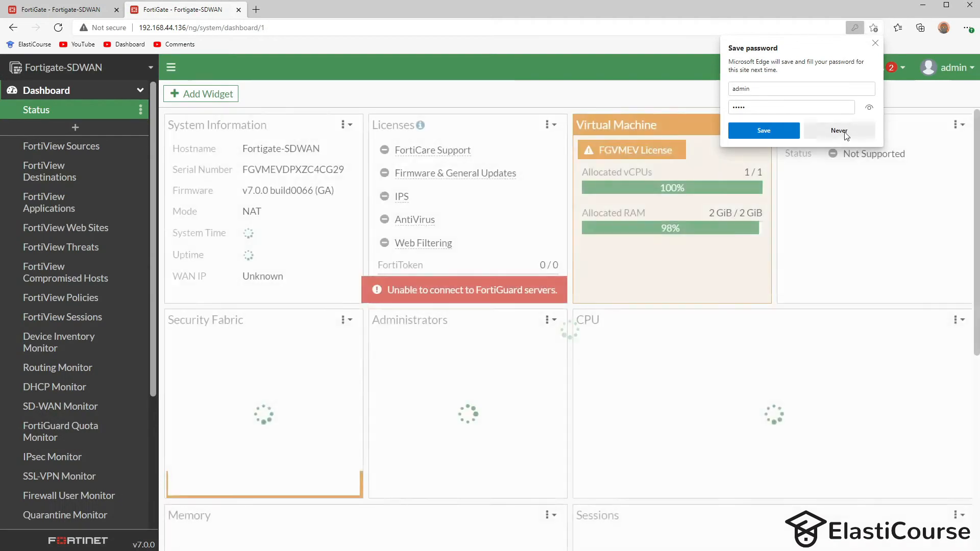
{"action": "left_click", "coordinate": [839, 131]}
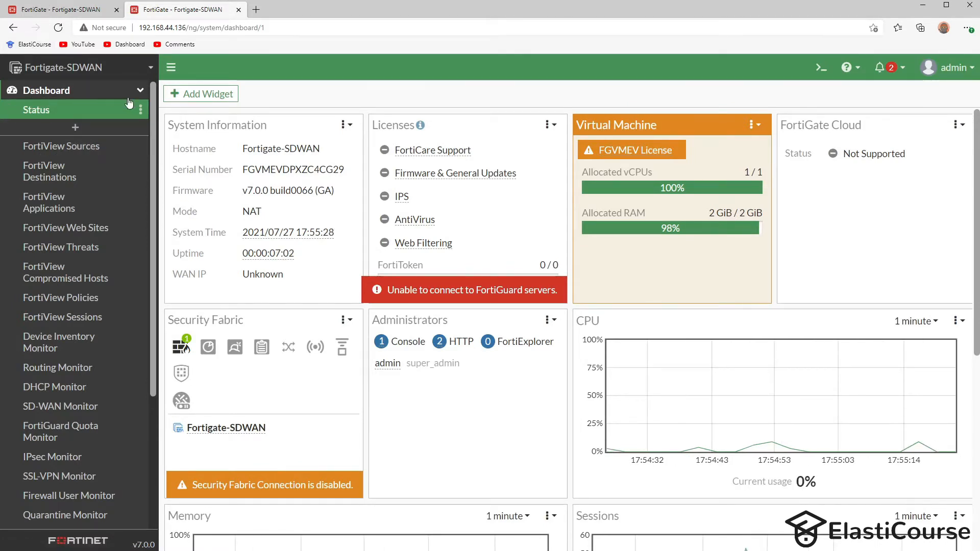
- Give port3 the address 10.20.30.1/25 with PING and SSH access
{"action": "left_click", "coordinate": [134, 95]}
{"action": "left_click", "coordinate": [51, 110]}
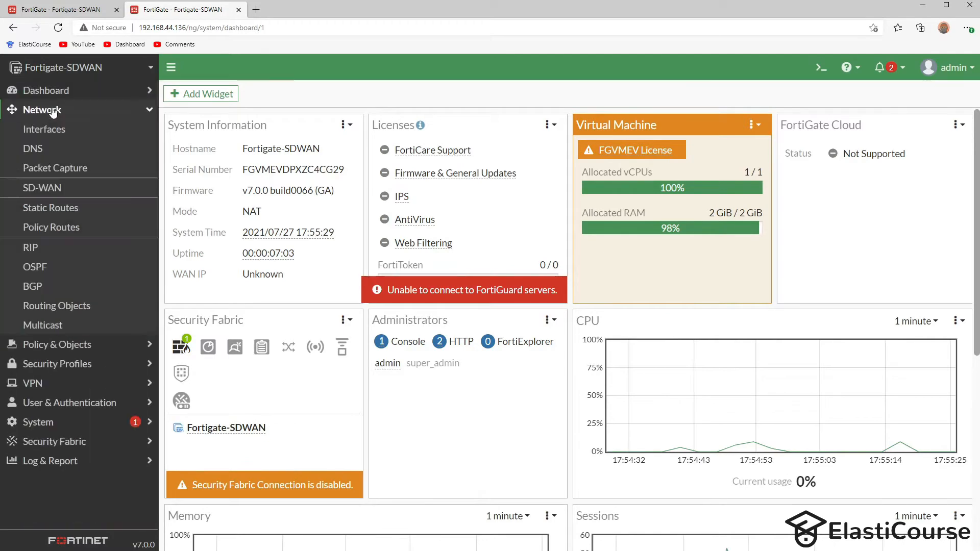
{"action": "left_click", "coordinate": [47, 137]}
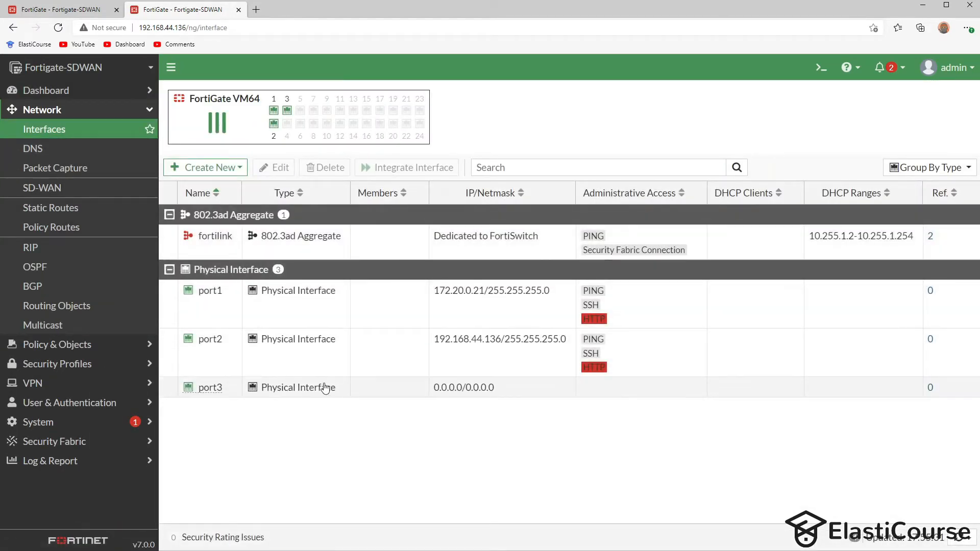
{"action": "double_click", "coordinate": [324, 389]}
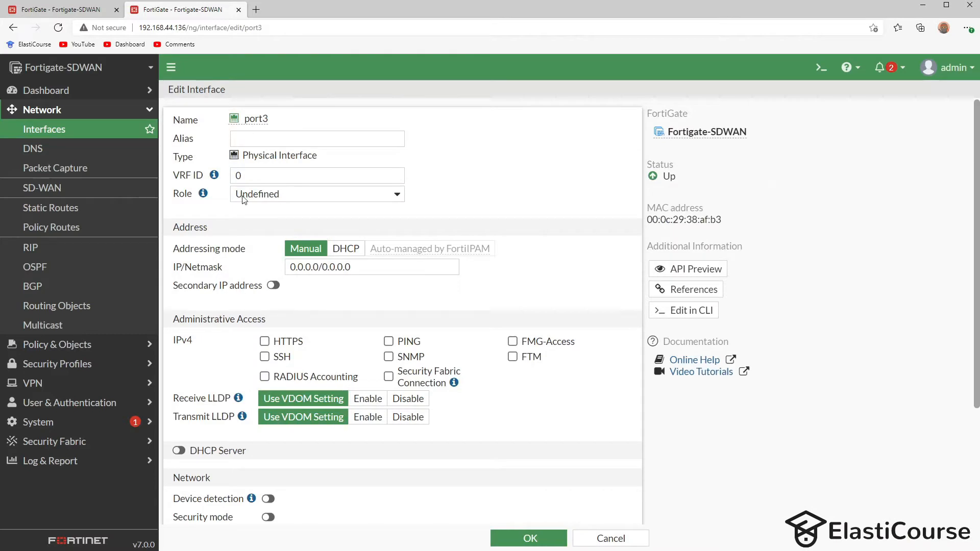
{"action": "left_click", "coordinate": [367, 268]}
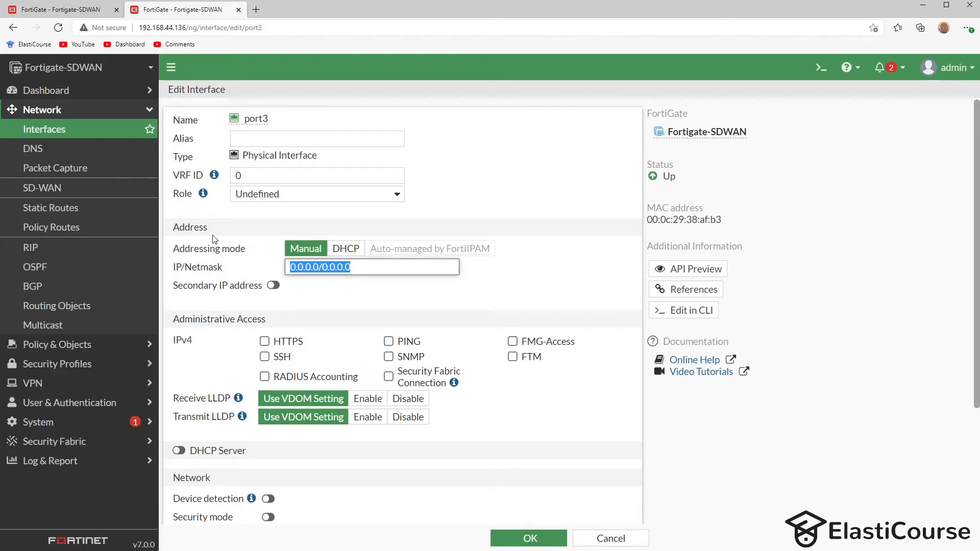
{"action": "type", "text": "10"}
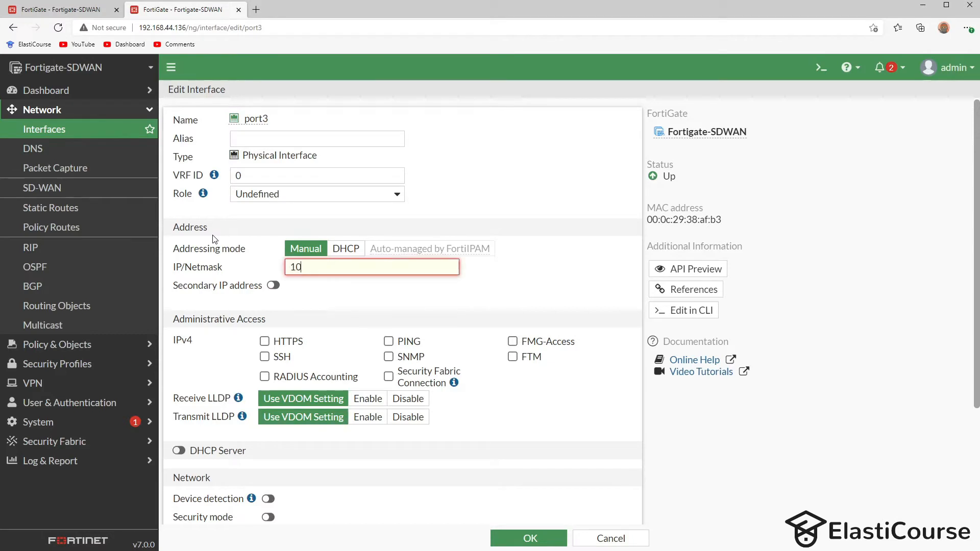
{"action": "type", "text": ".20.30.1/25"}
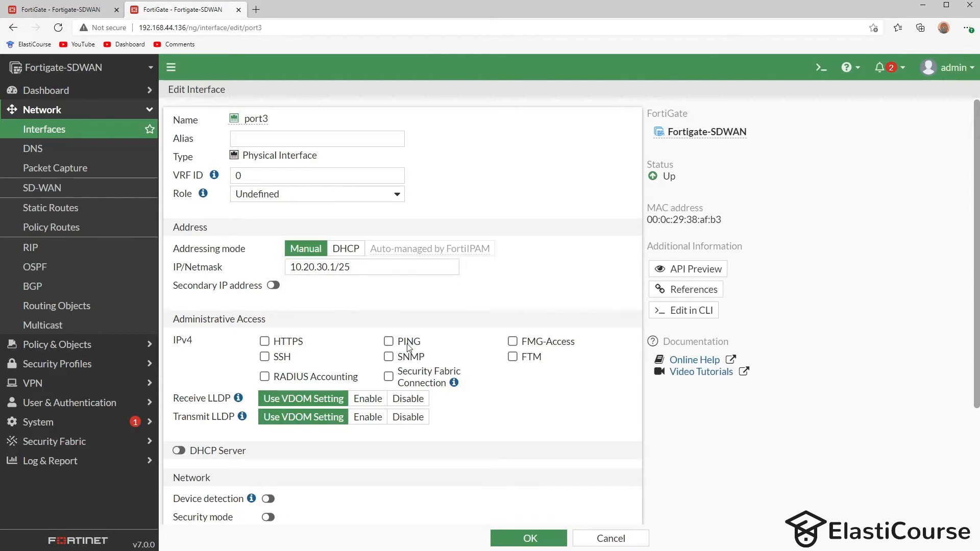
{"action": "left_click", "coordinate": [389, 341]}
{"action": "left_click", "coordinate": [265, 357]}
- Enable port3's DHCP server for 10.20.30.2-10.20.30.126 and save
{"action": "left_click", "coordinate": [179, 452]}
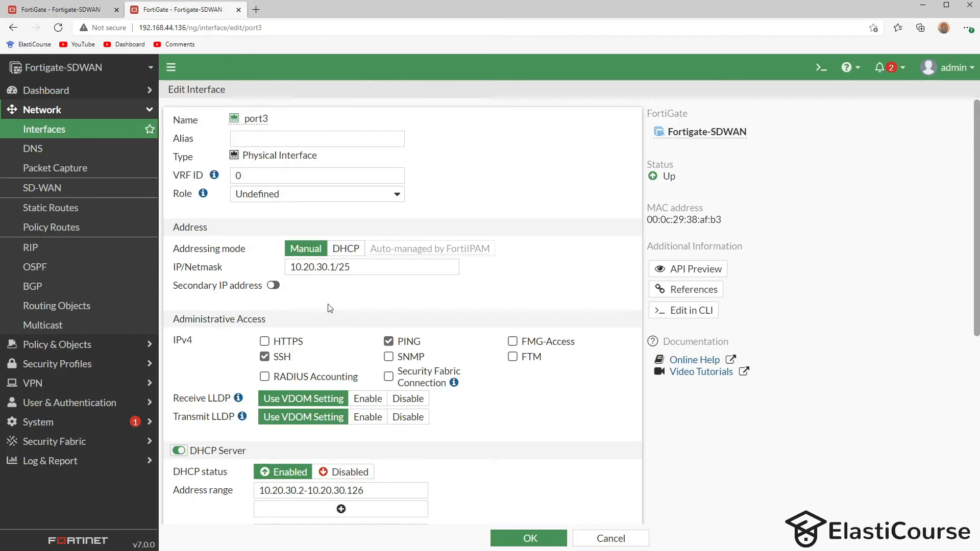
{"action": "scroll", "coordinate": [329, 308], "scroll_direction": "down", "scroll_amount": 1}
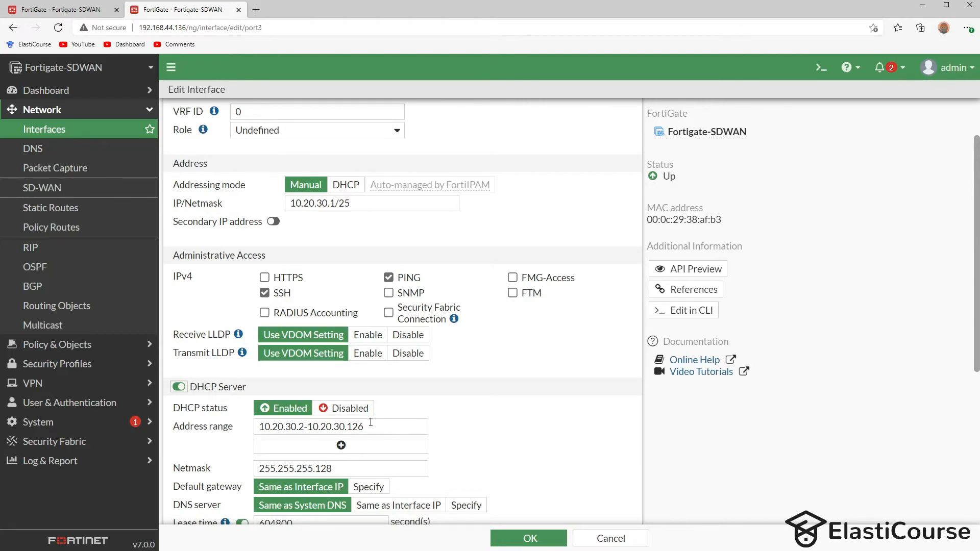
{"action": "scroll", "coordinate": [235, 423], "scroll_direction": "down", "scroll_amount": 3}
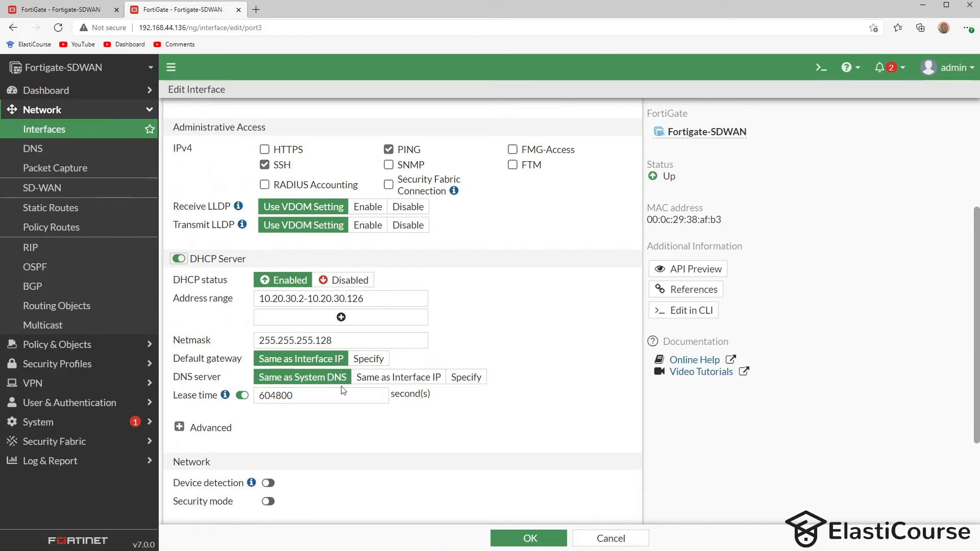
{"action": "scroll", "coordinate": [342, 409], "scroll_direction": "down", "scroll_amount": 3}
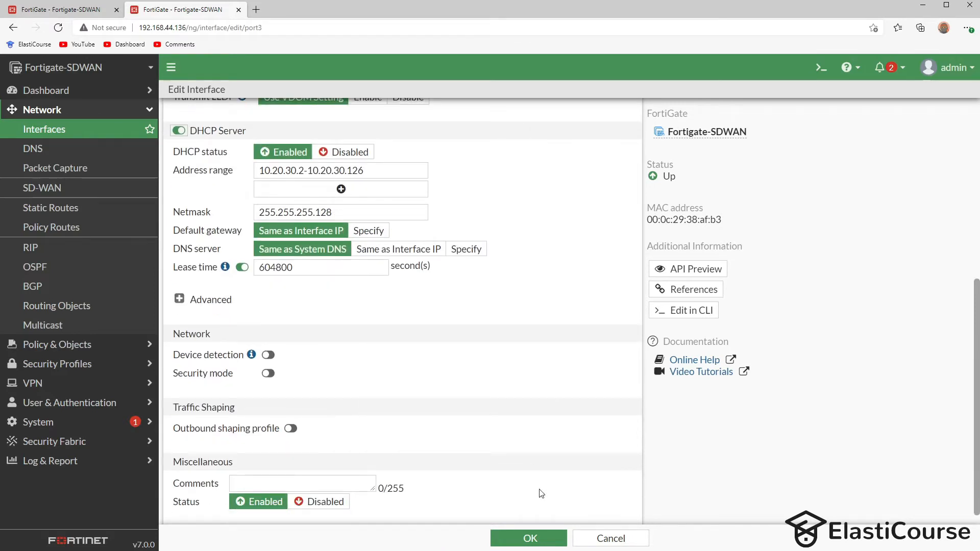
{"action": "left_click", "coordinate": [530, 538]}
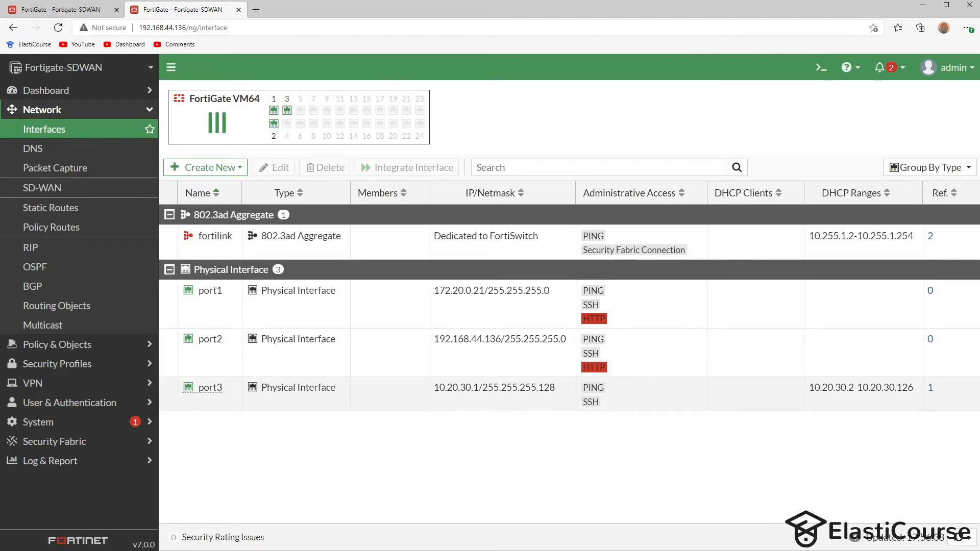
- Add a new network adapter to the Windows 11 VM's hardware
{"action": "key", "text": "alt+Tab"}
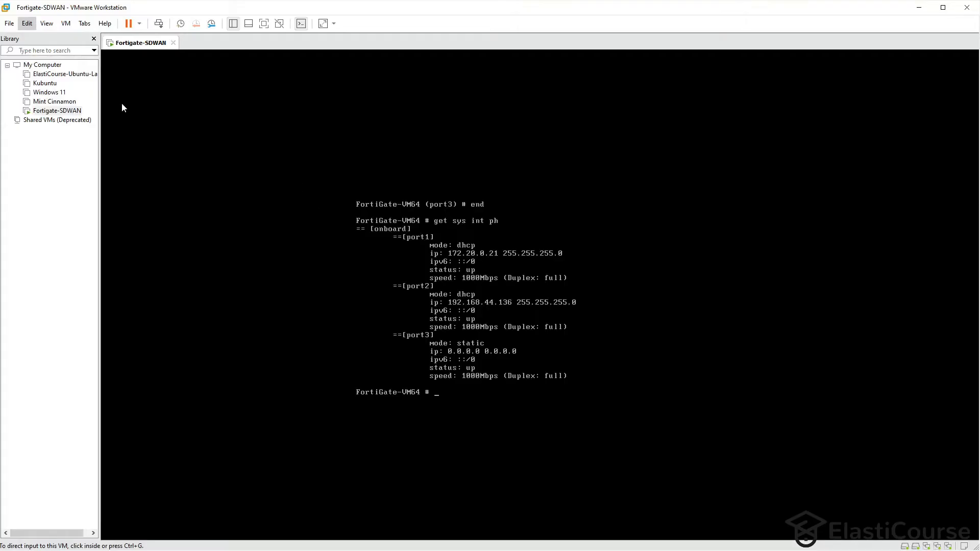
{"action": "left_click", "coordinate": [49, 92]}
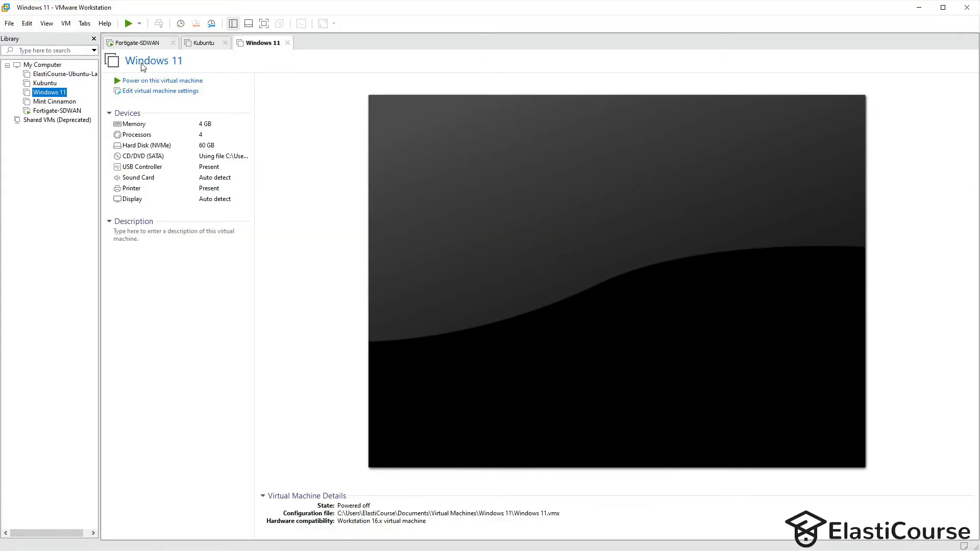
{"action": "left_click", "coordinate": [179, 92]}
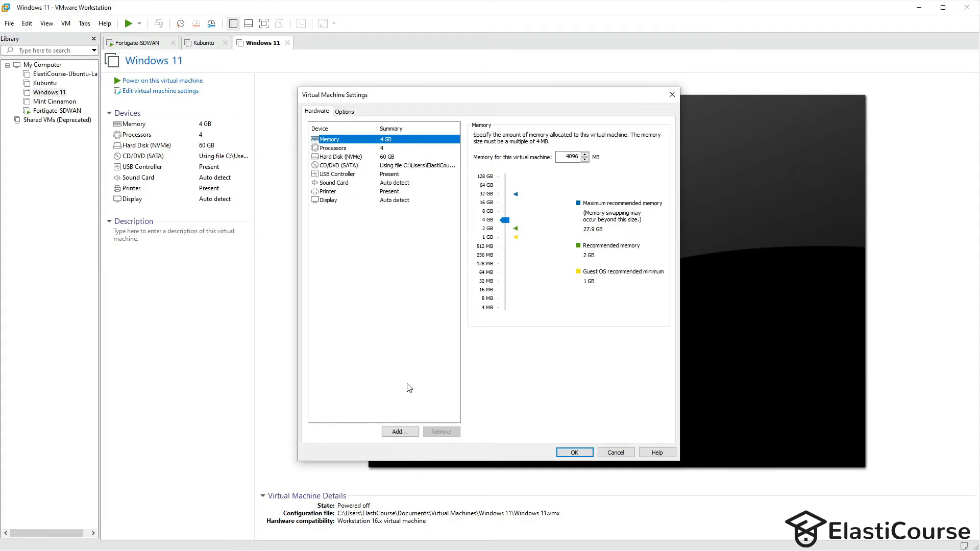
{"action": "left_click", "coordinate": [400, 431]}
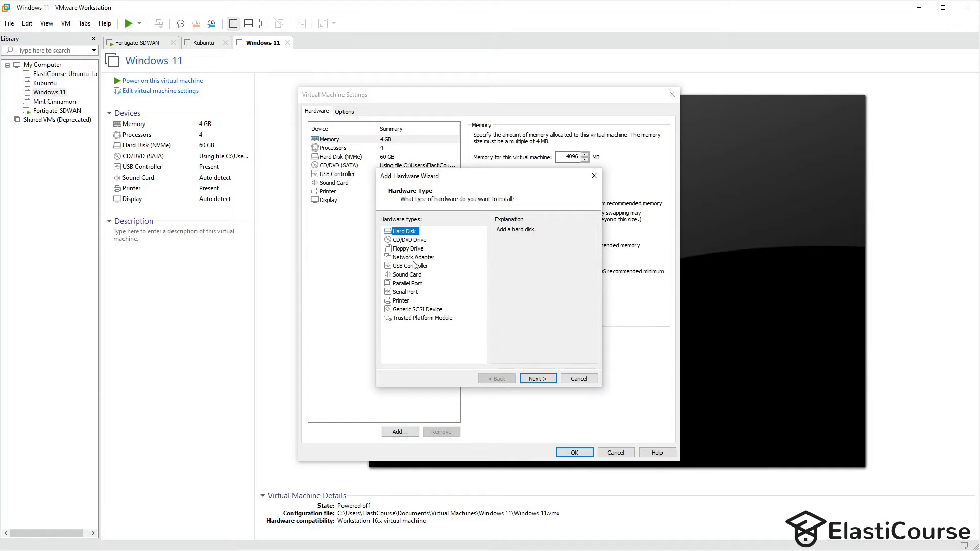
{"action": "left_click", "coordinate": [417, 257]}
{"action": "left_click", "coordinate": [538, 378]}
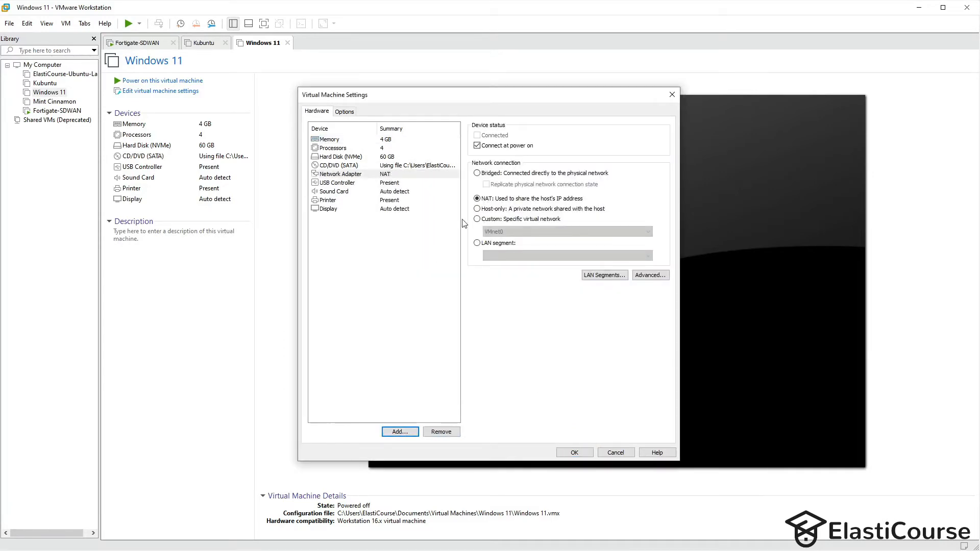
- Connect the new adapter to the Private Network LAN segment, apply, and power on Windows 11
{"action": "left_click", "coordinate": [485, 244]}
{"action": "left_click", "coordinate": [505, 256]}
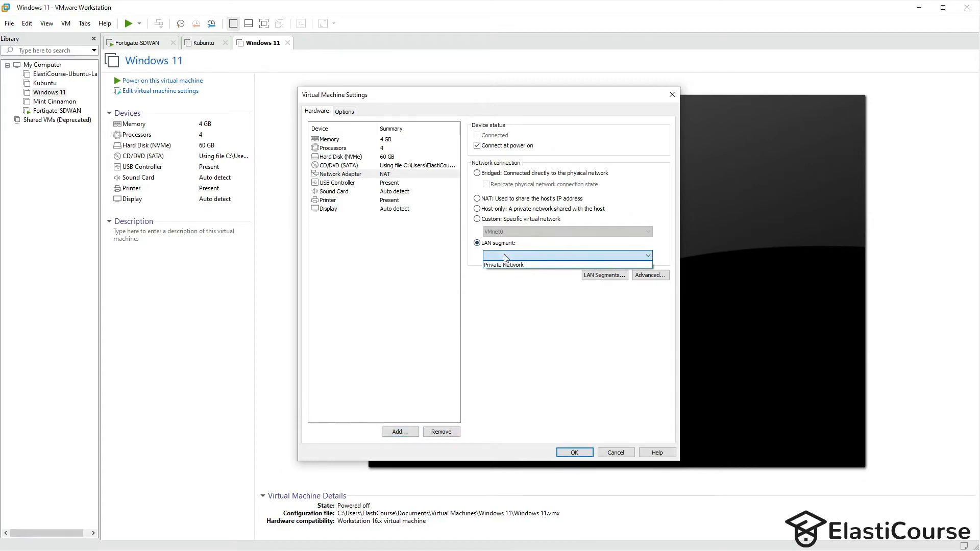
{"action": "left_click", "coordinate": [503, 265]}
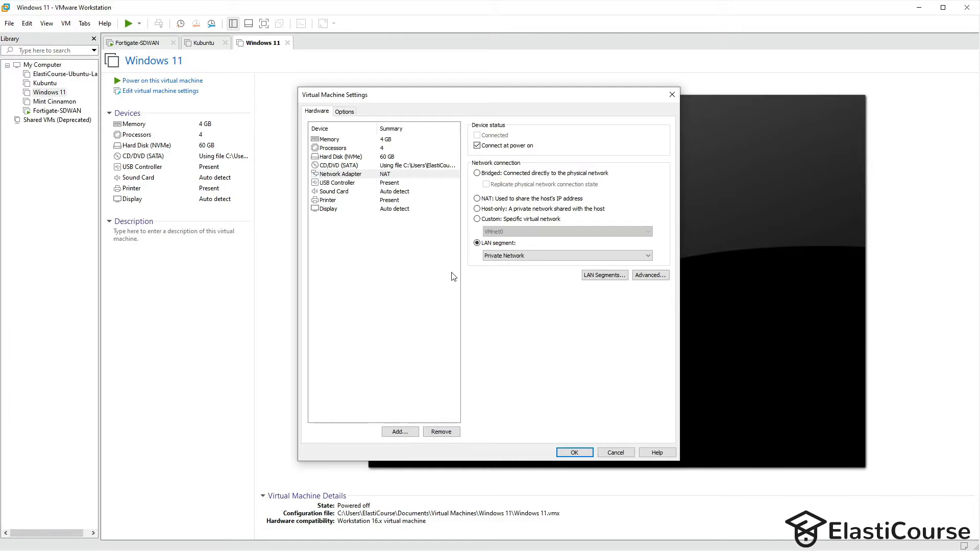
{"action": "left_click", "coordinate": [402, 201]}
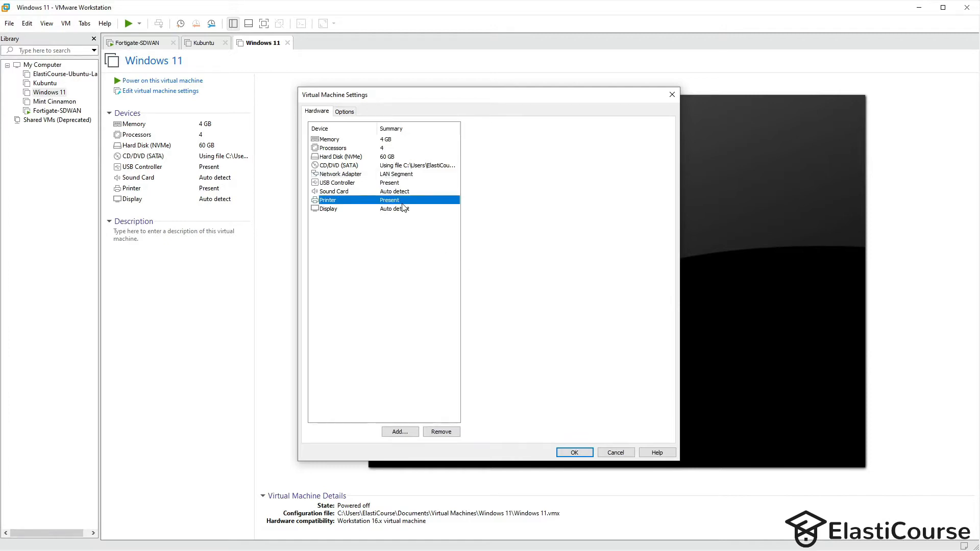
{"action": "left_click", "coordinate": [574, 451]}
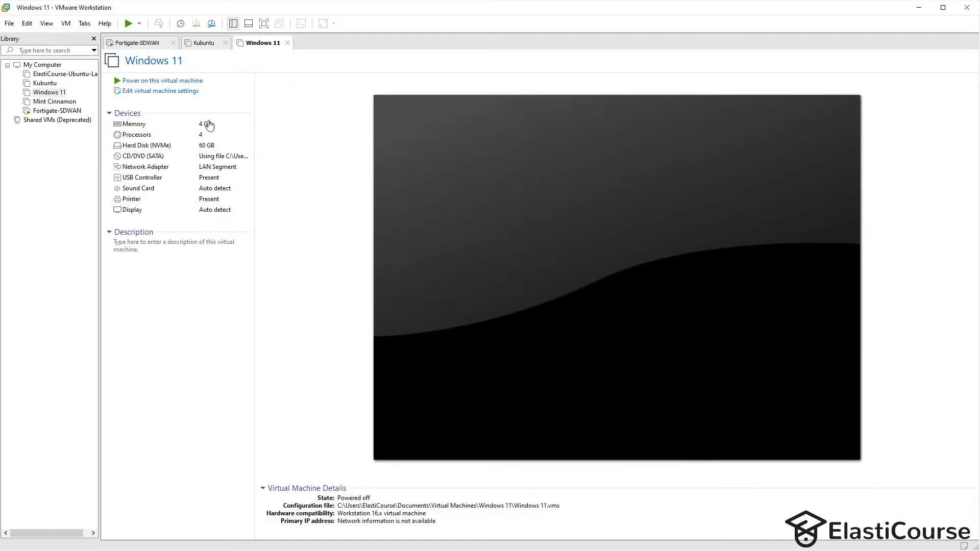
{"action": "left_click", "coordinate": [174, 82]}
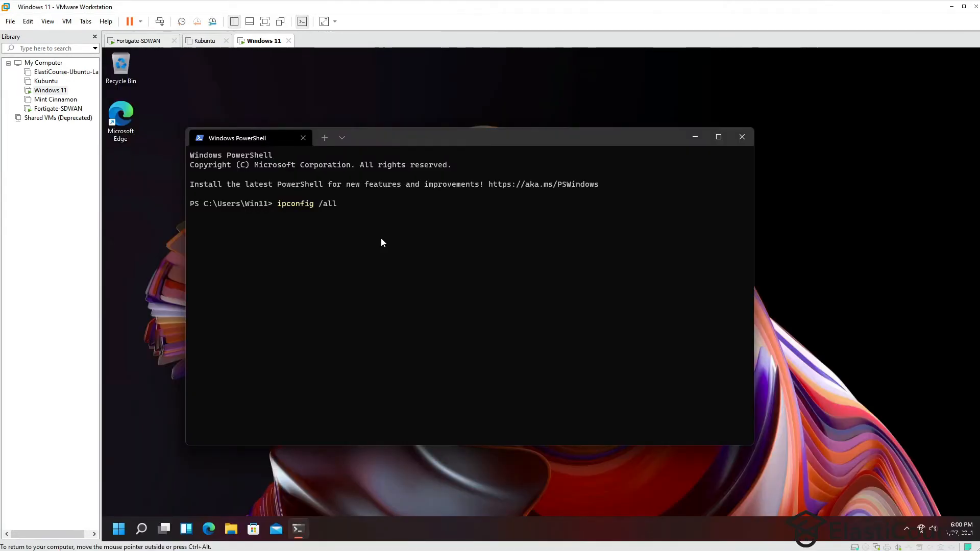
- Run ipconfig /all to confirm the DHCP address 10.20.30.2 from 10.20.30.1
{"action": "key", "text": "Return"}
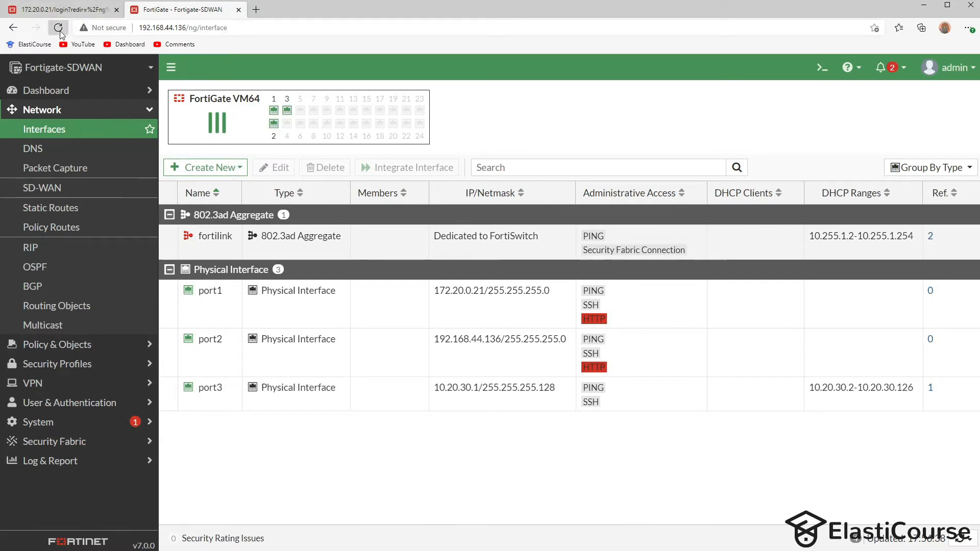
- Reload the Interfaces list to check port3's DHCP client, then view the Routing Monitor's five routes
{"action": "left_click", "coordinate": [58, 28]}
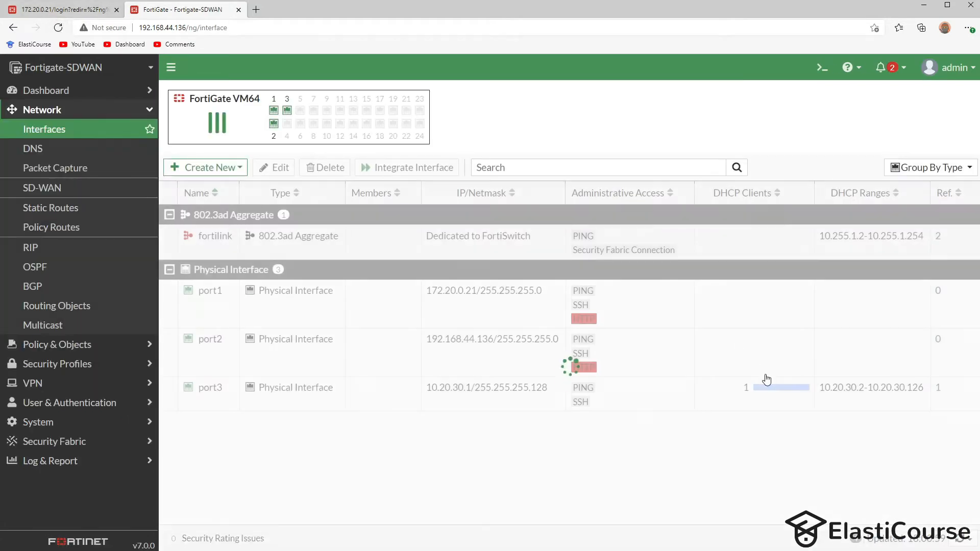
{"action": "mouse_move", "coordinate": [747, 391]}
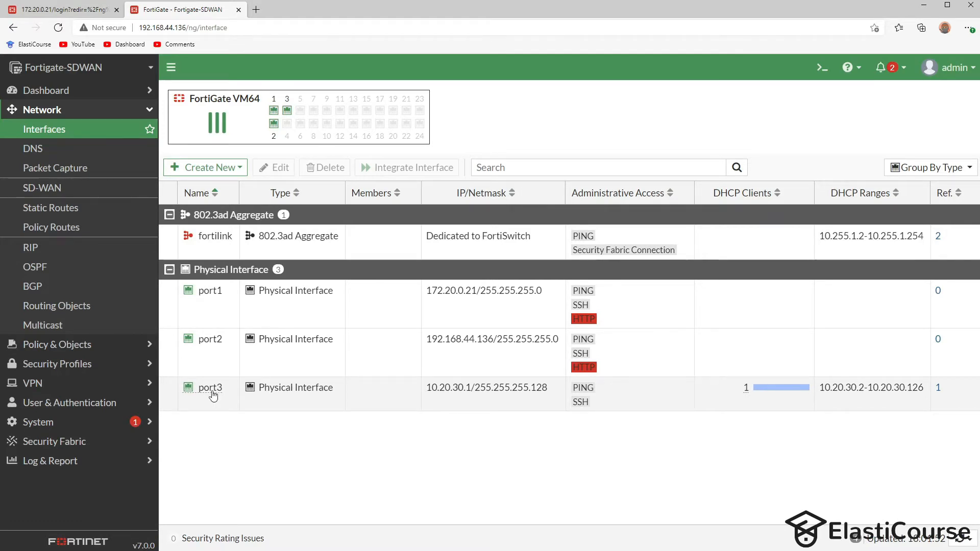
{"action": "left_click", "coordinate": [60, 97]}
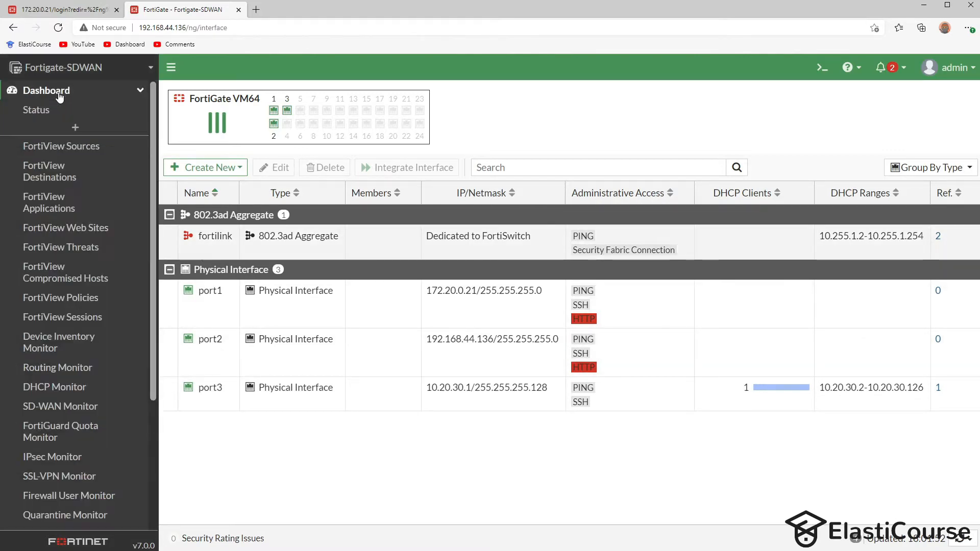
{"action": "left_click", "coordinate": [77, 372]}
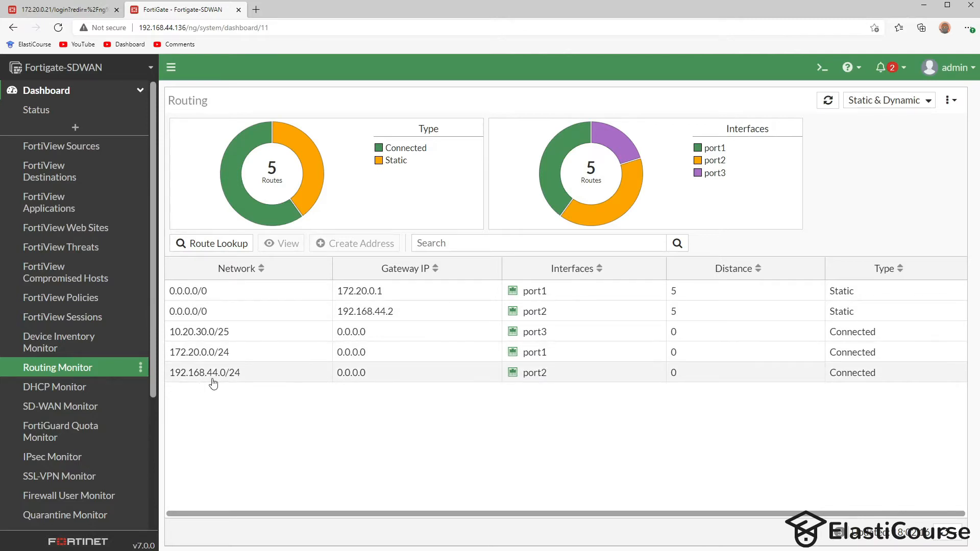
{"action": "scroll", "coordinate": [77, 434], "scroll_direction": "down", "scroll_amount": 3}
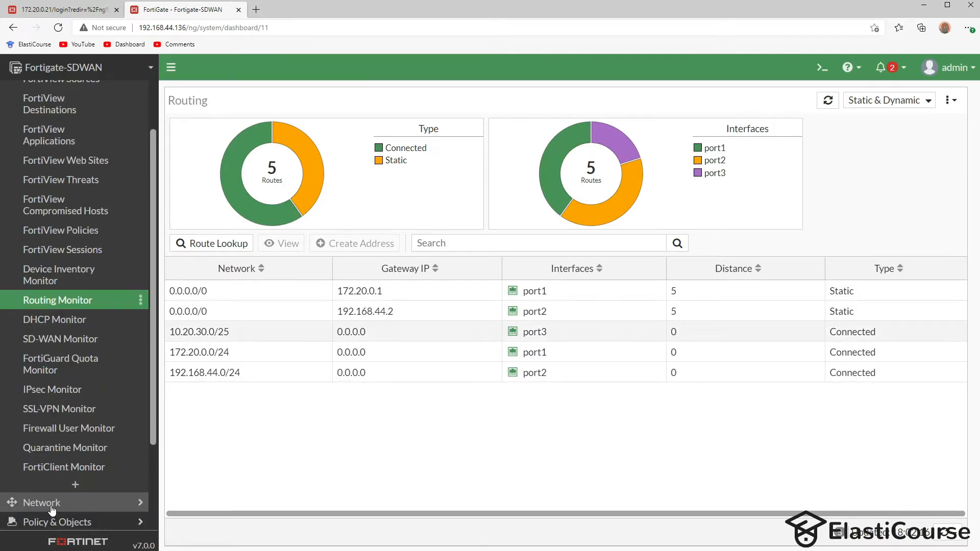
{"action": "left_click", "coordinate": [50, 505]}
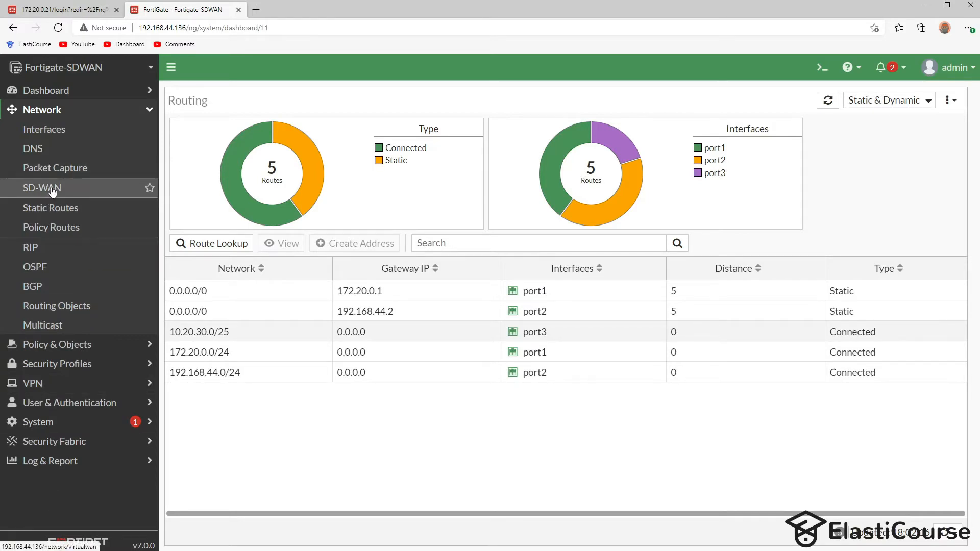
- From Network > SD-WAN, begin a new SD-WAN Zone and enter the name 'wan'
{"action": "left_click", "coordinate": [52, 192]}
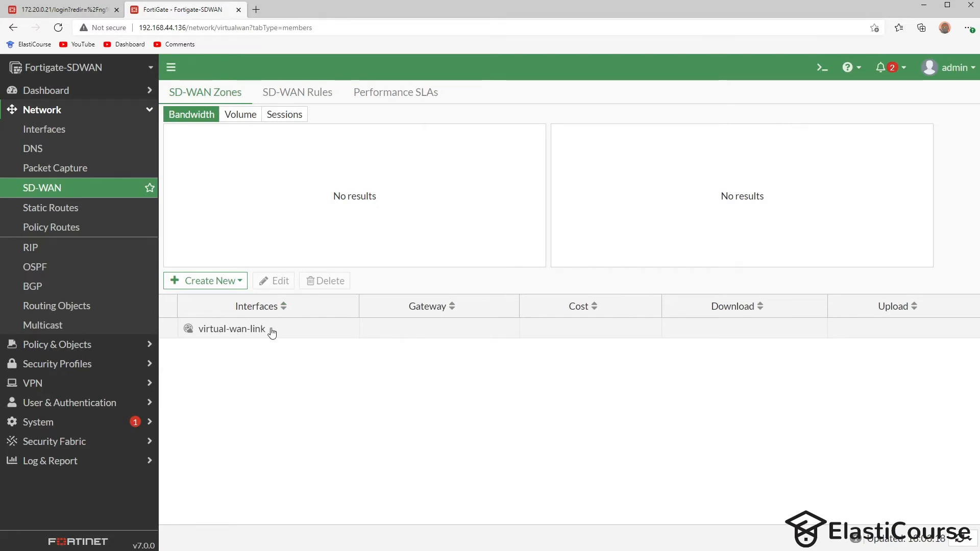
{"action": "left_click", "coordinate": [214, 281]}
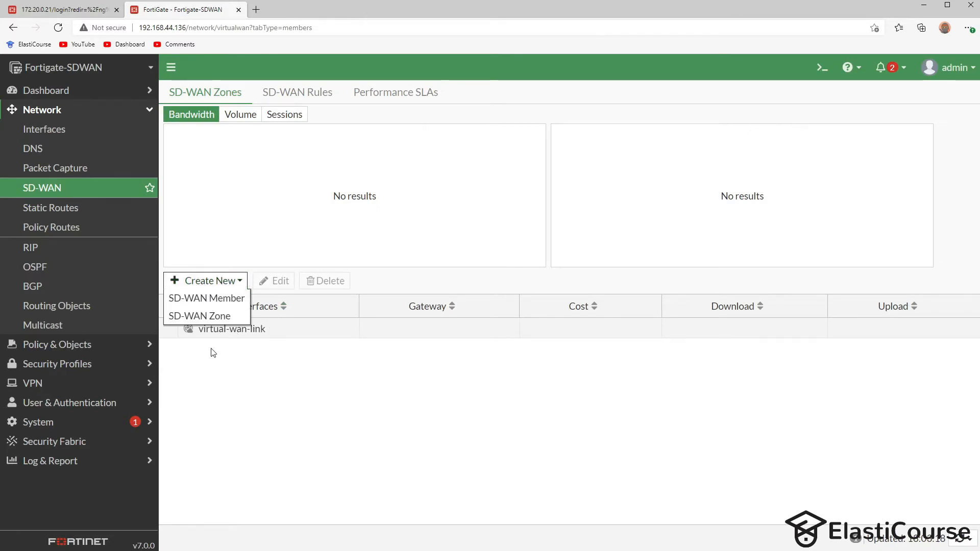
{"action": "left_click", "coordinate": [223, 316]}
{"action": "left_click", "coordinate": [270, 115]}
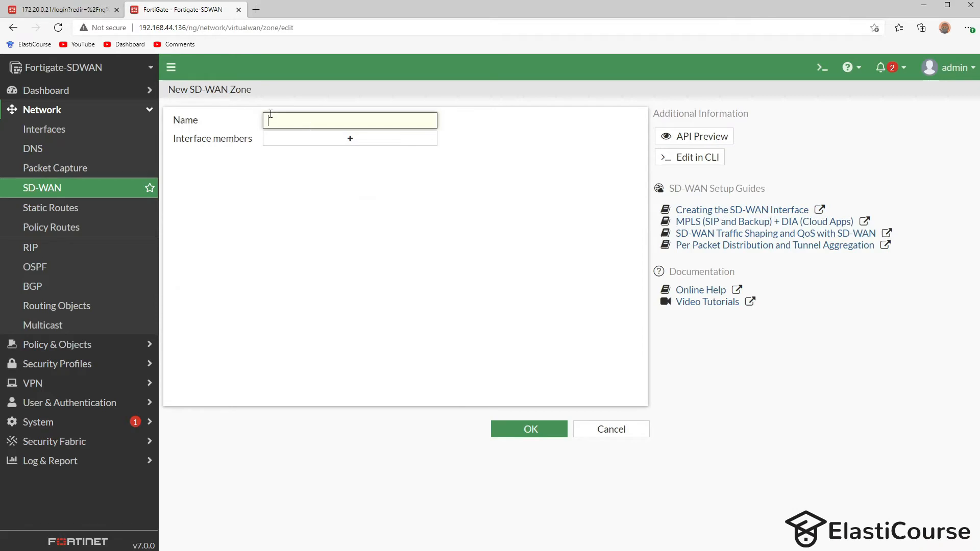
{"action": "type", "text": "wan"}
- Save the wan zone, then add port1 to it as an SD-WAN member
{"action": "left_click", "coordinate": [531, 429]}
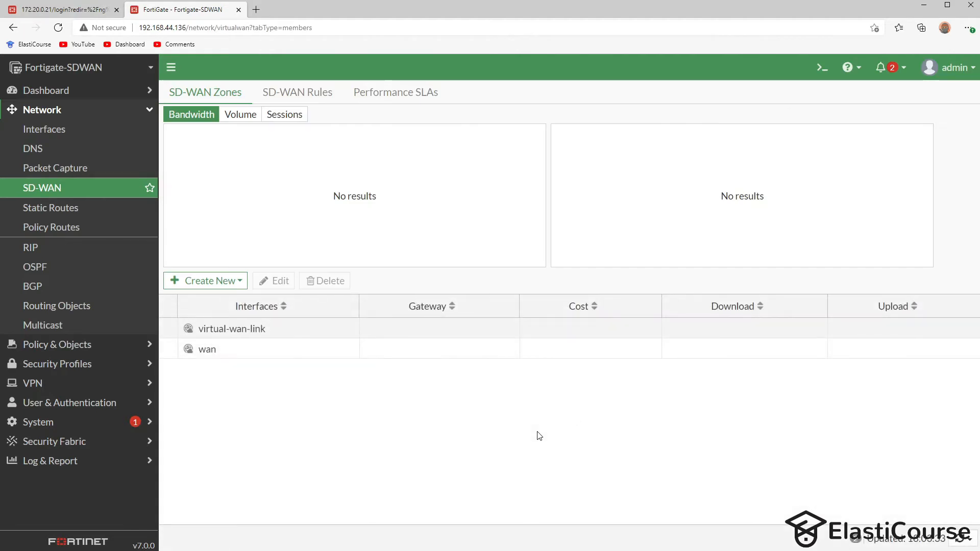
{"action": "left_click", "coordinate": [216, 357]}
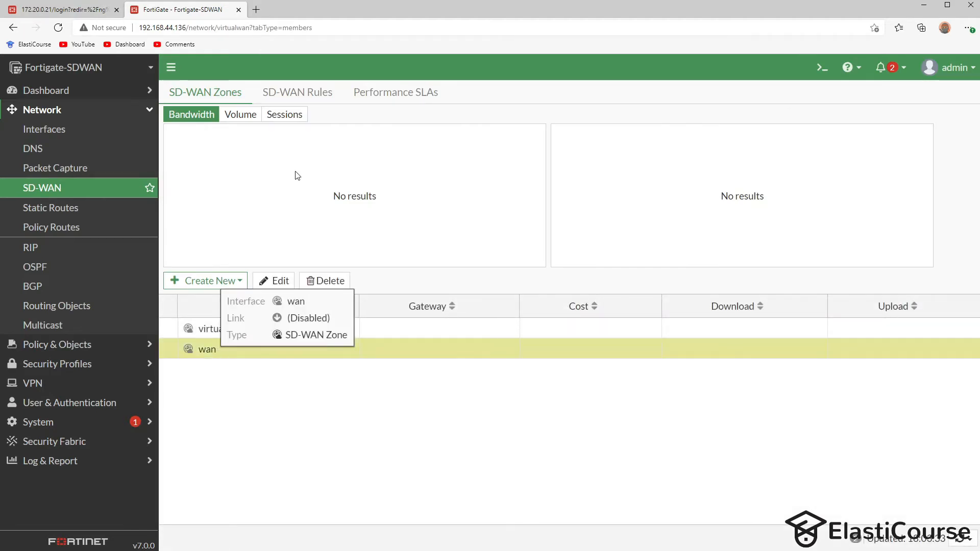
{"action": "left_click", "coordinate": [225, 281]}
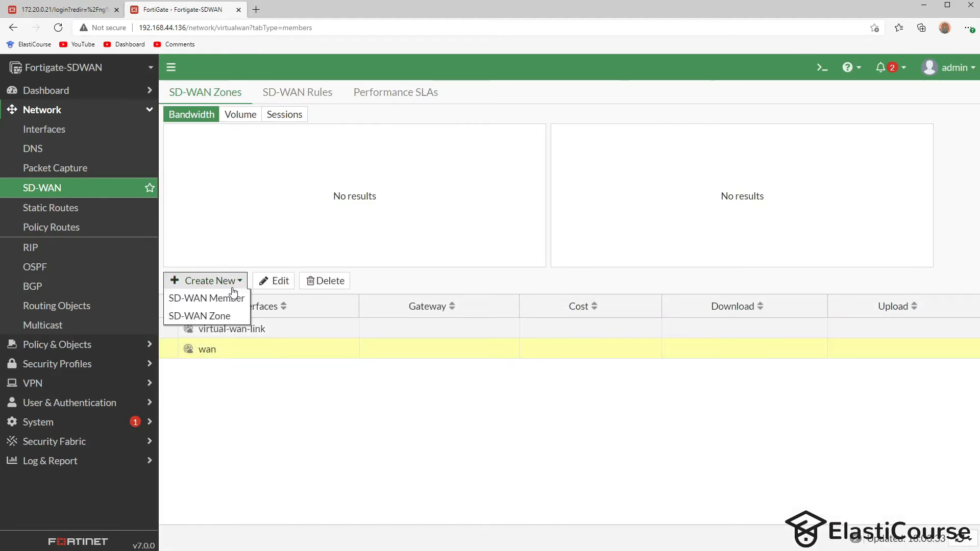
{"action": "left_click", "coordinate": [233, 296]}
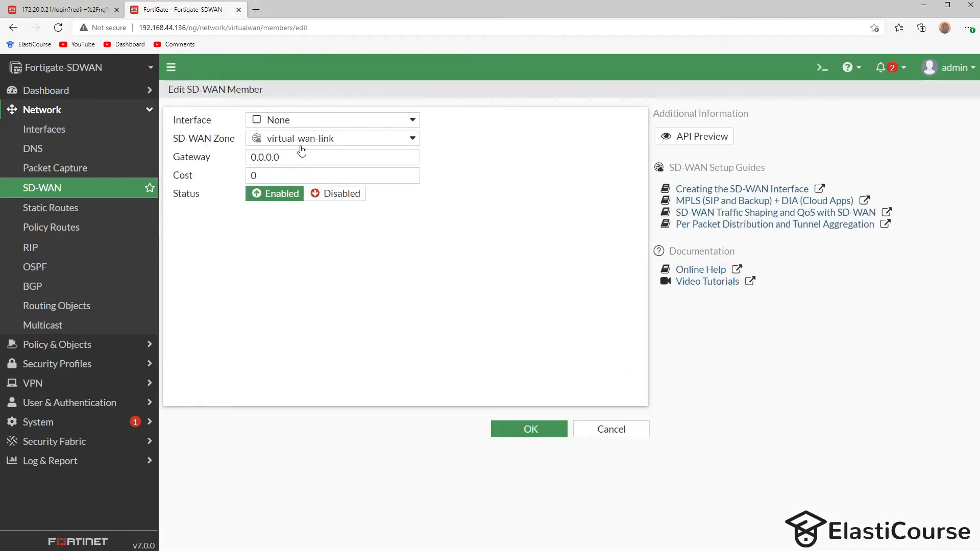
{"action": "left_click", "coordinate": [309, 121]}
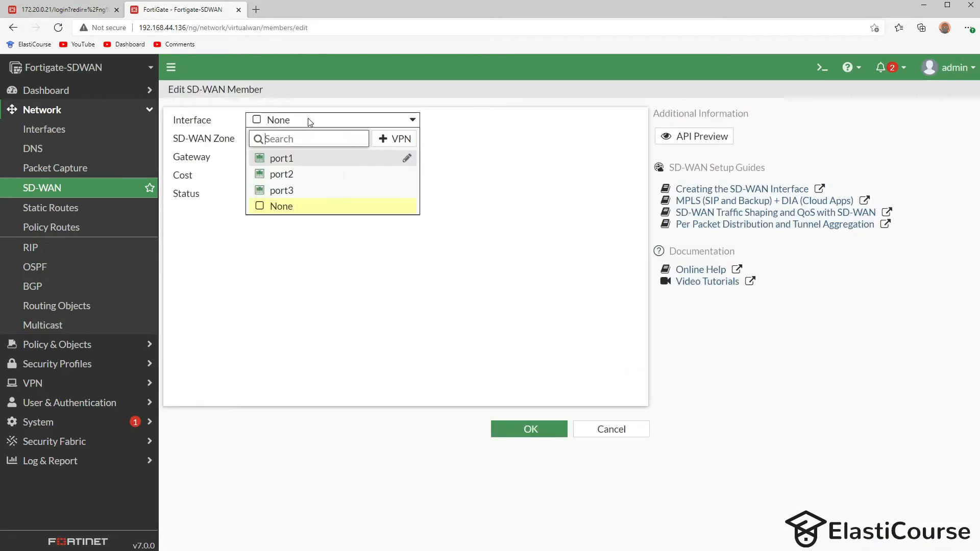
{"action": "left_click", "coordinate": [291, 160]}
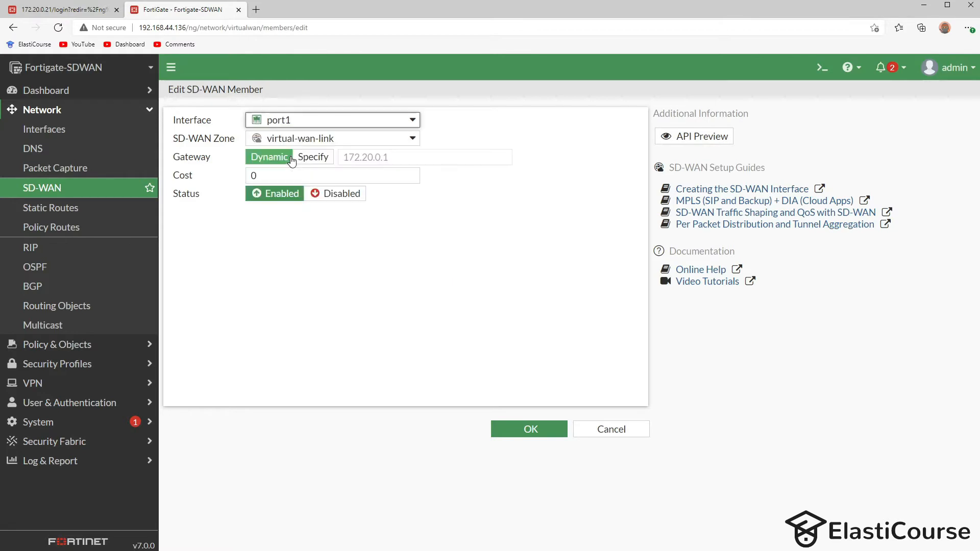
{"action": "left_click", "coordinate": [299, 139]}
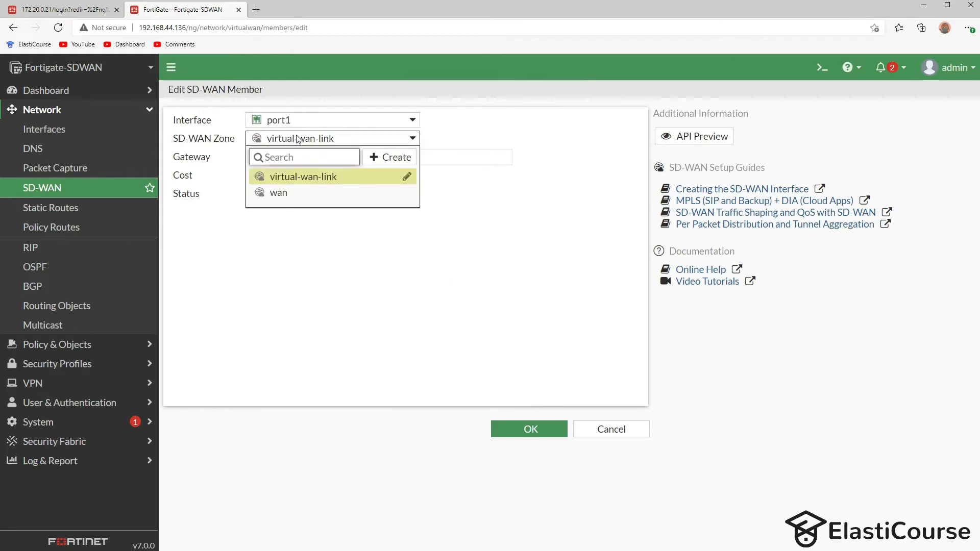
{"action": "left_click", "coordinate": [288, 193]}
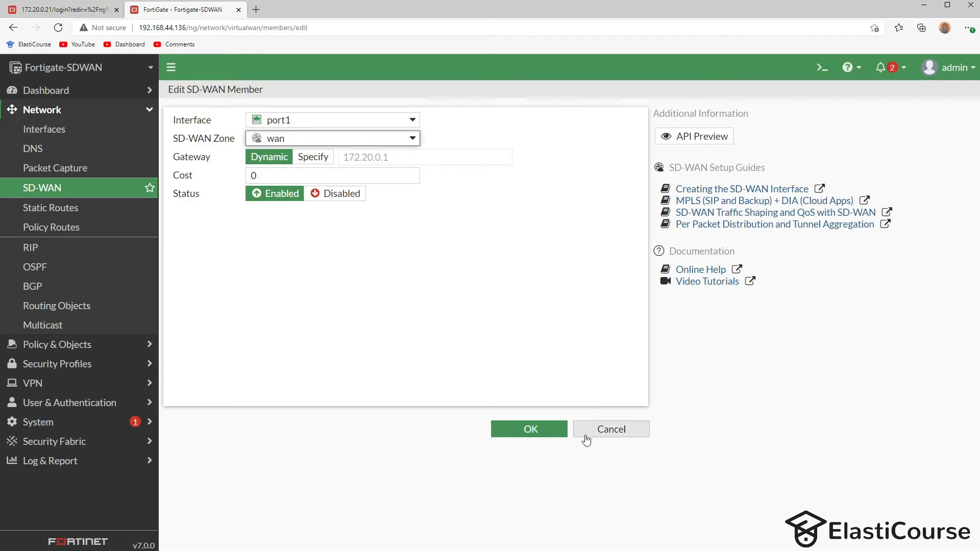
{"action": "left_click", "coordinate": [550, 428]}
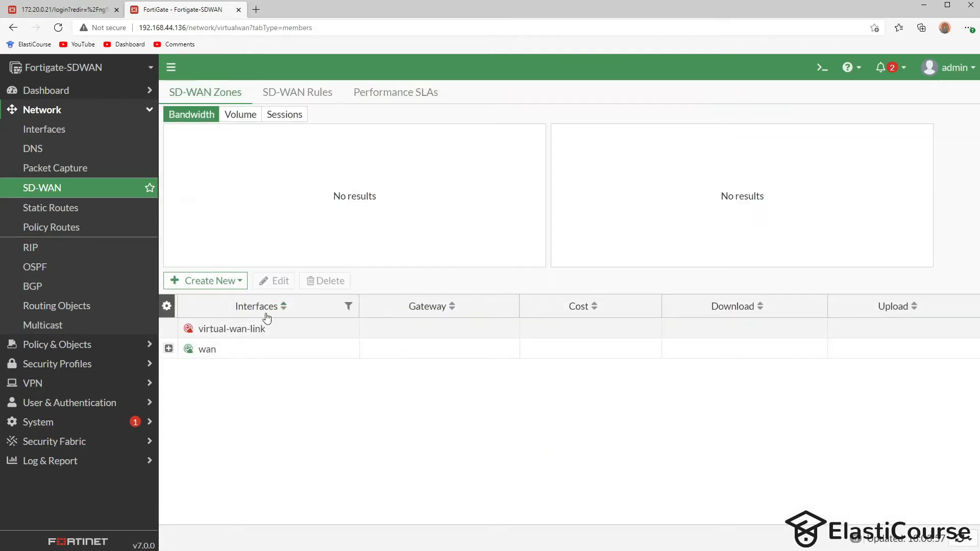
- Add port2 as a new SD-WAN member in the wan zone
{"action": "left_click", "coordinate": [215, 281]}
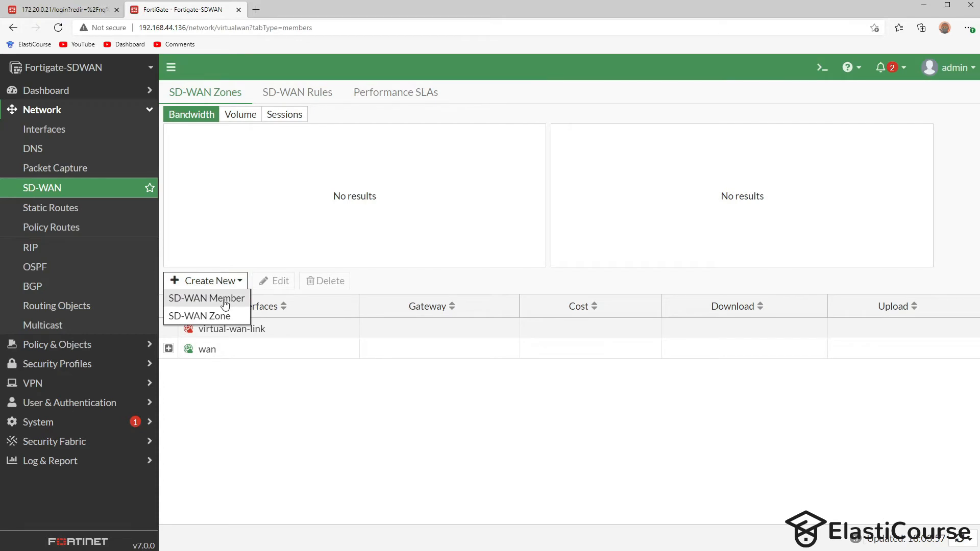
{"action": "left_click", "coordinate": [225, 303]}
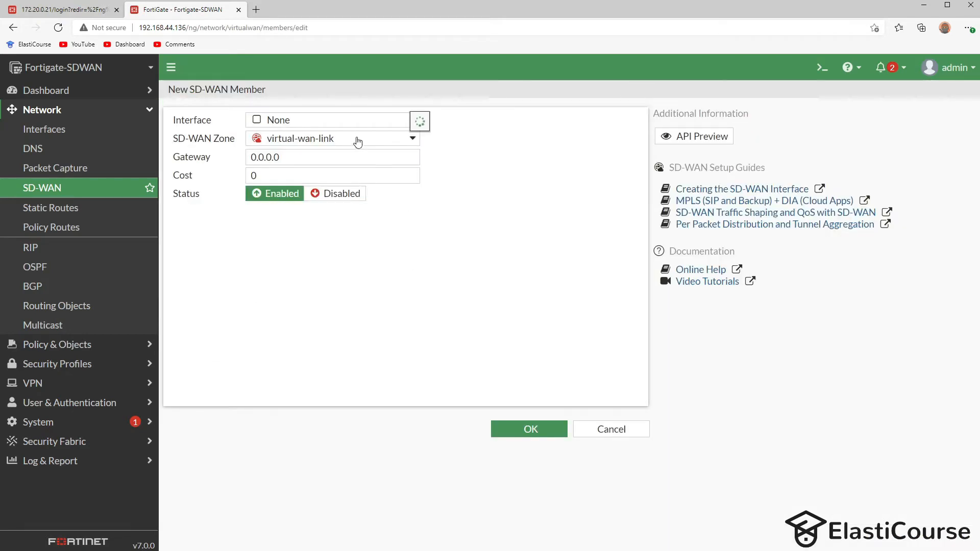
{"action": "left_click", "coordinate": [348, 121]}
{"action": "left_click", "coordinate": [307, 161]}
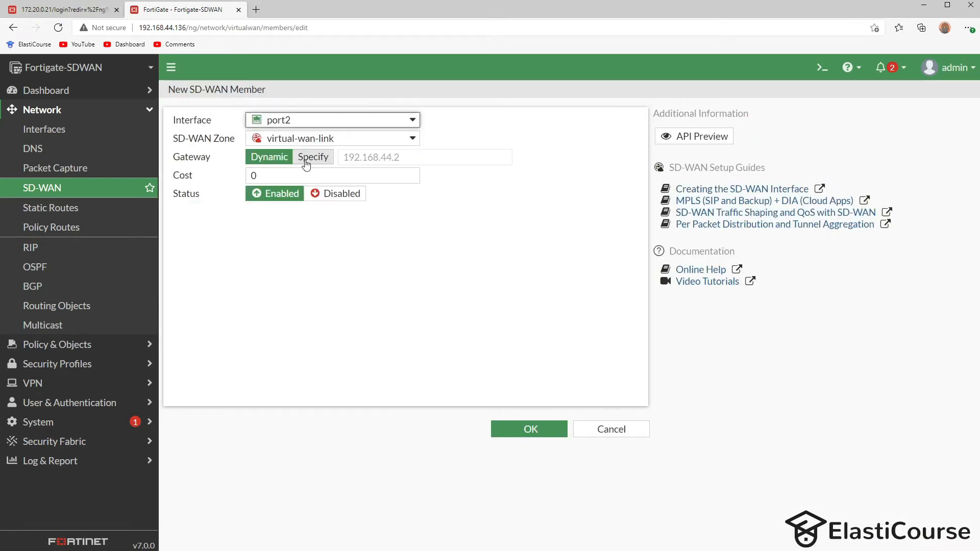
{"action": "left_click", "coordinate": [321, 137]}
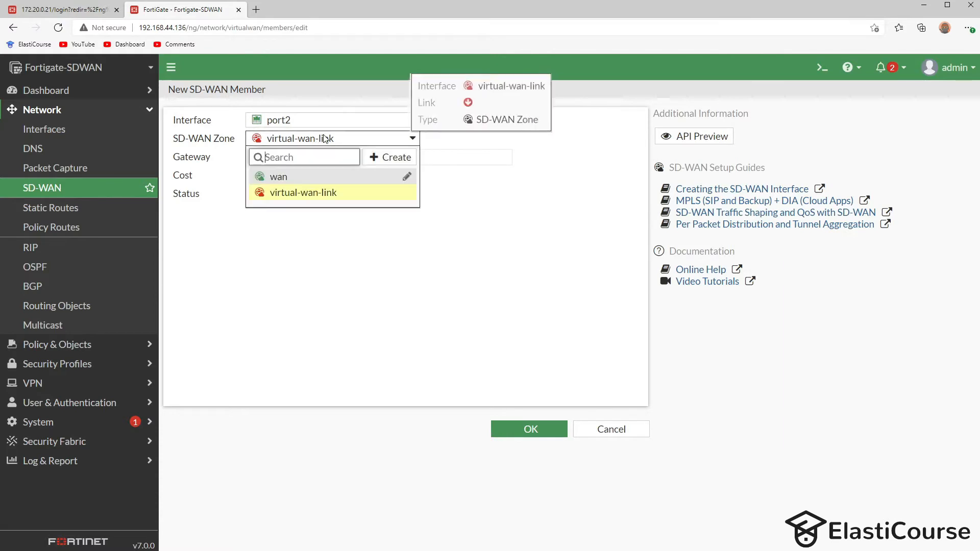
{"action": "left_click", "coordinate": [295, 179]}
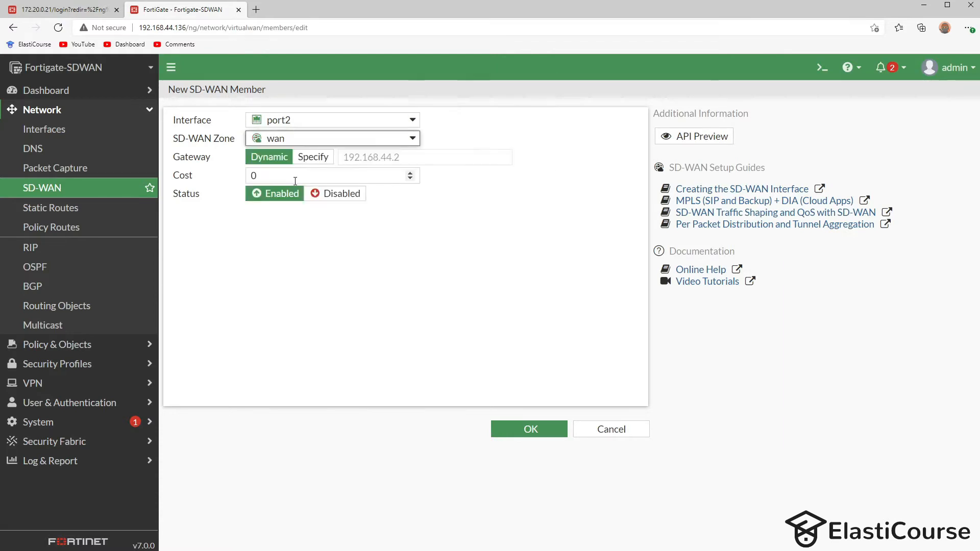
{"action": "left_click", "coordinate": [530, 429]}
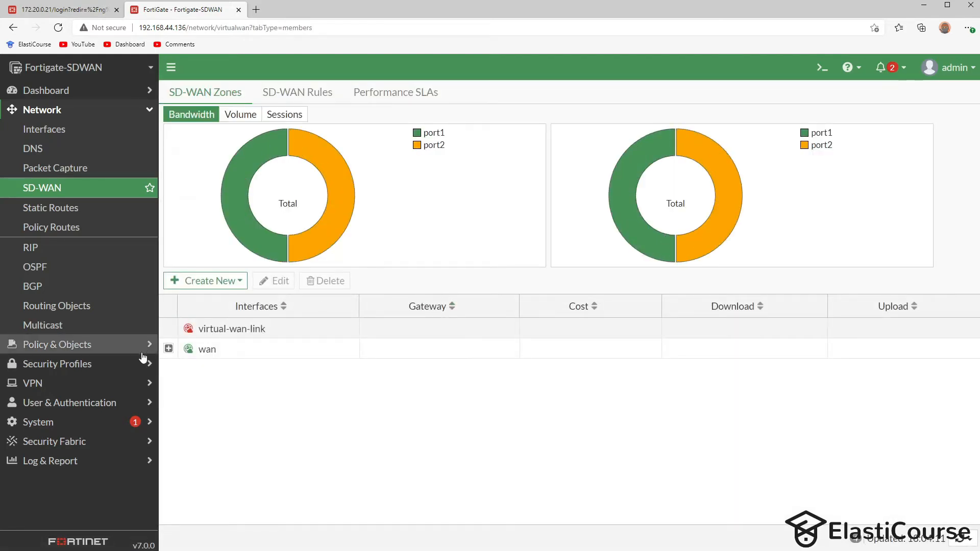
- Expand the wan zone row to confirm it lists both port1 and port2
{"action": "left_click", "coordinate": [168, 350]}
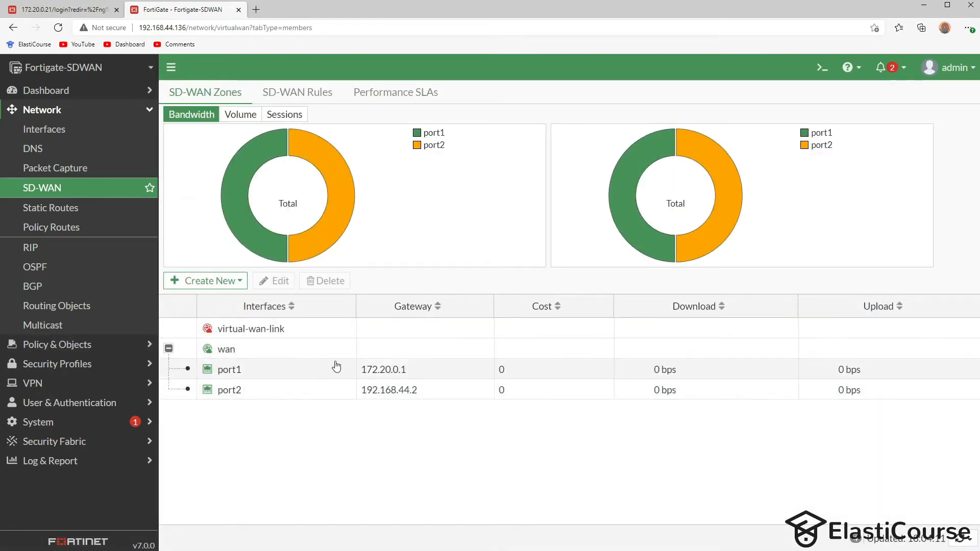
{"action": "left_click", "coordinate": [272, 368]}
{"action": "left_click", "coordinate": [278, 390]}
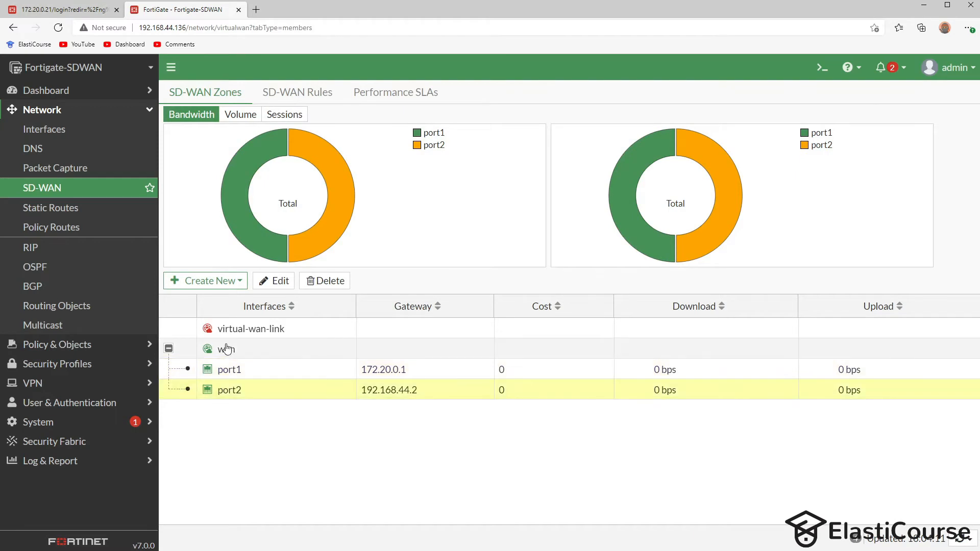
{"action": "mouse_move", "coordinate": [227, 348]}
{"action": "left_click", "coordinate": [51, 91]}
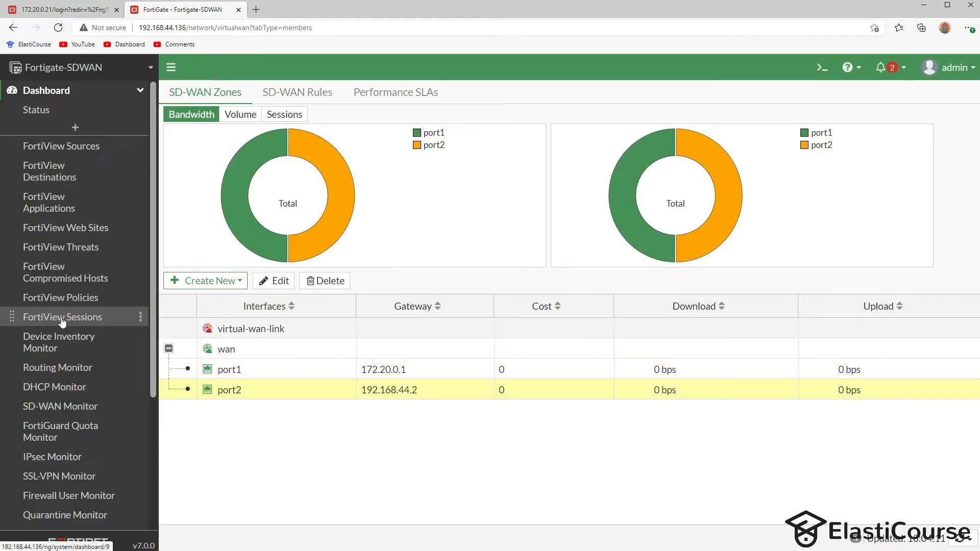
- Check the three connected routes in the Routing Monitor, then view the empty Static Routes list
{"action": "left_click", "coordinate": [58, 368]}
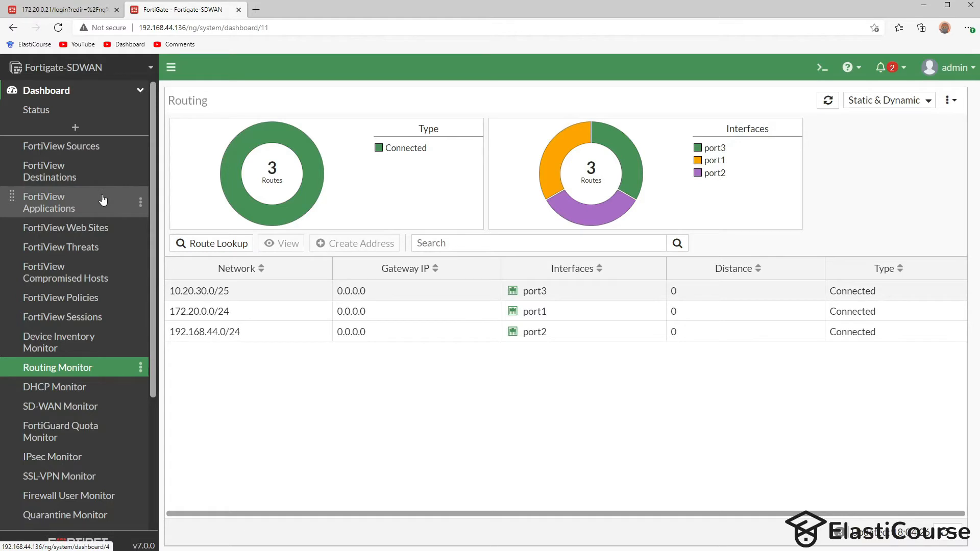
{"action": "left_click", "coordinate": [76, 208]}
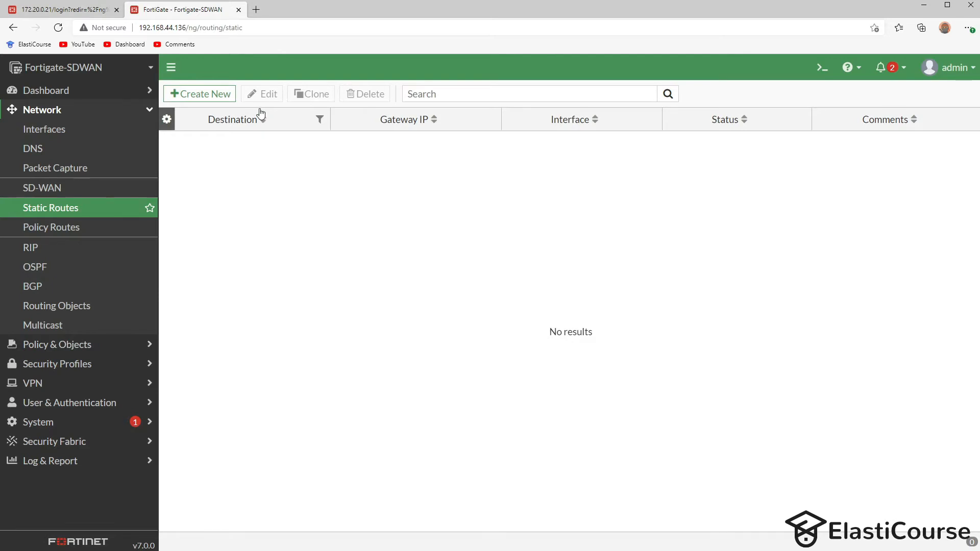
- Create a 0.0.0.0/0 static route with SD-WAN as the interface
{"action": "left_click", "coordinate": [218, 93]}
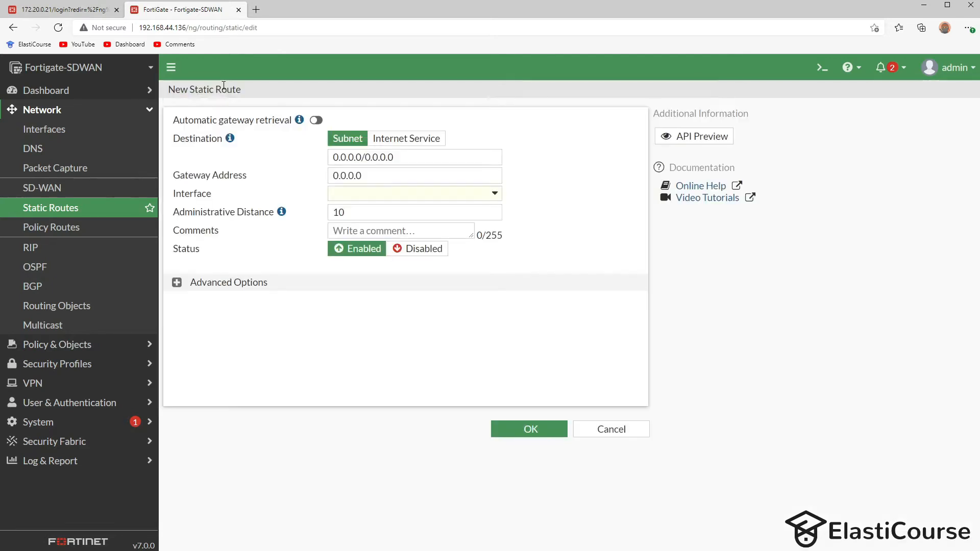
{"action": "left_click", "coordinate": [340, 202]}
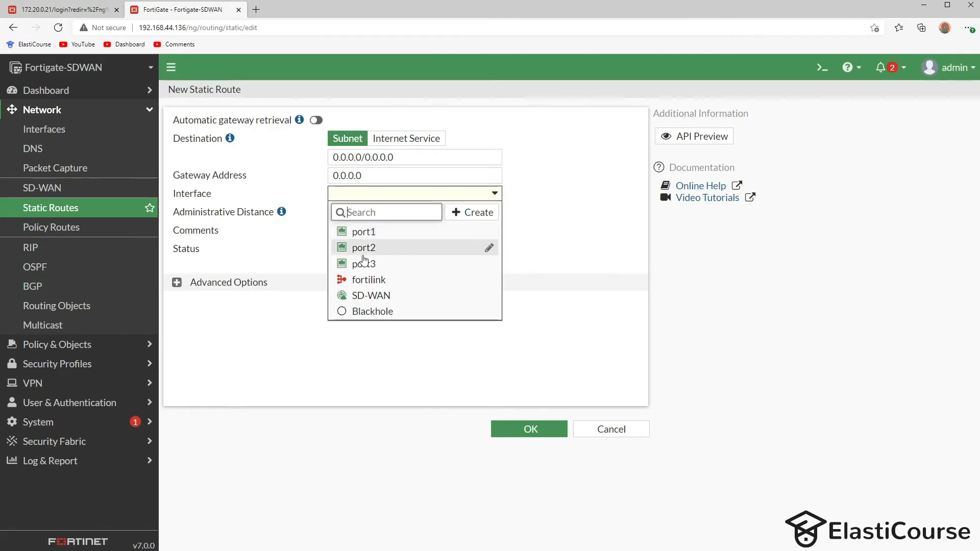
{"action": "left_click", "coordinate": [380, 301]}
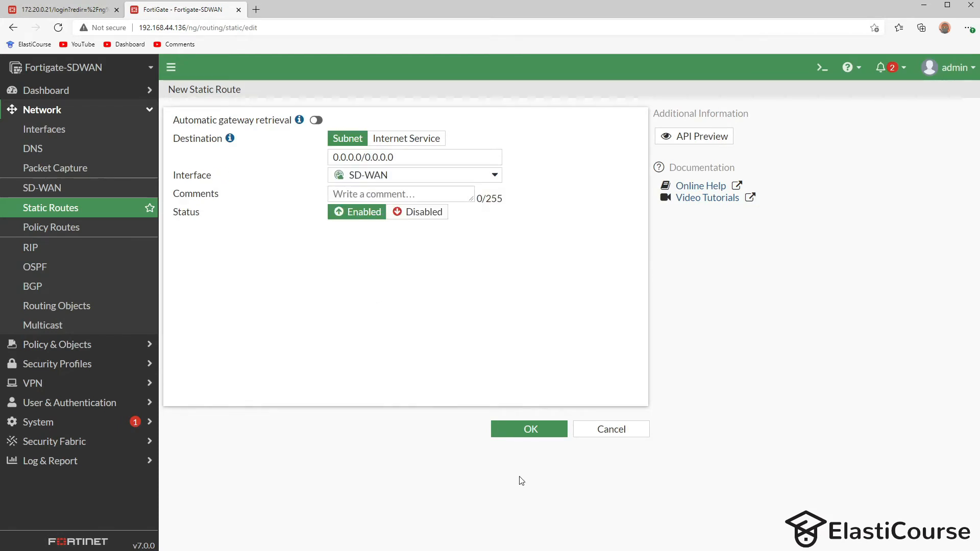
{"action": "left_click", "coordinate": [529, 429]}
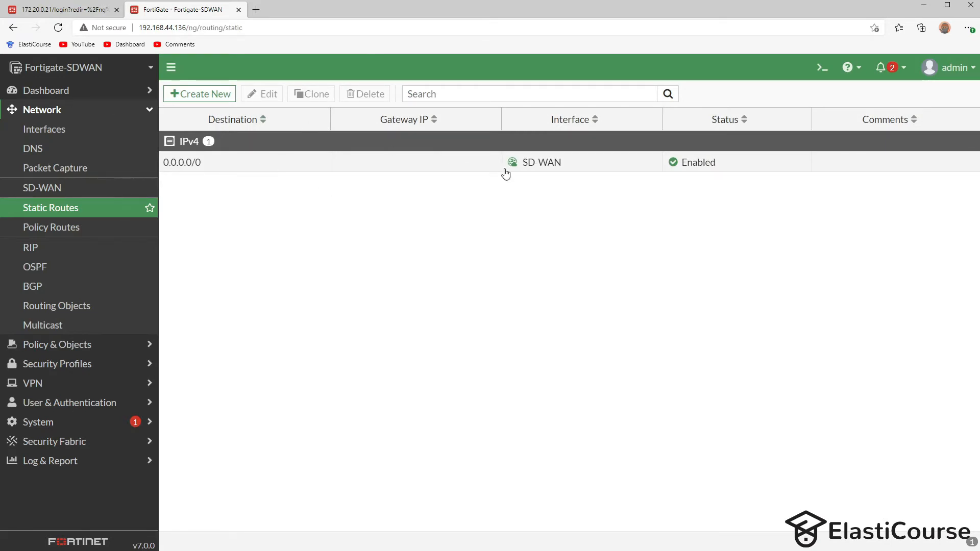
- Verify the Routing Monitor shows static defaults via 172.20.0.1 on port1 and 192.168.44.2 on port2
{"action": "left_click", "coordinate": [46, 90]}
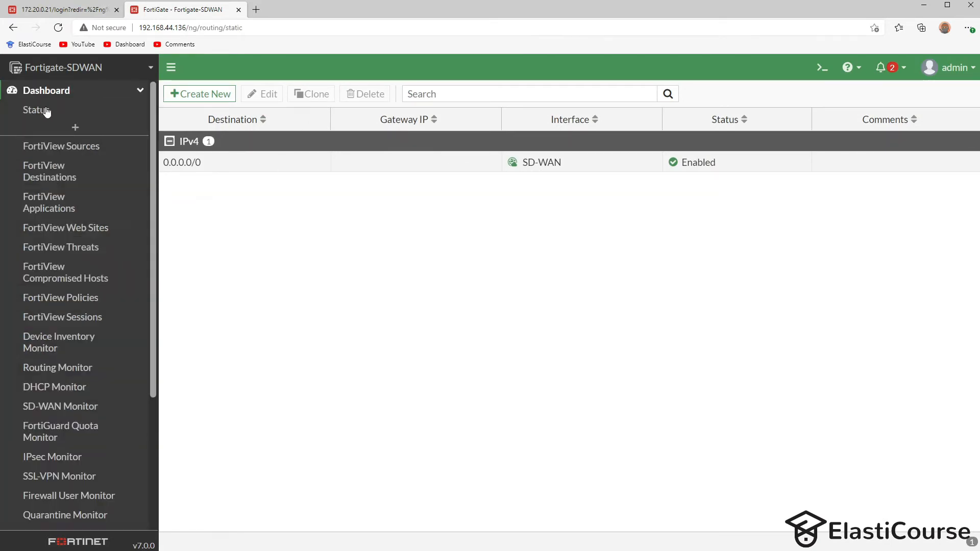
{"action": "left_click", "coordinate": [69, 373]}
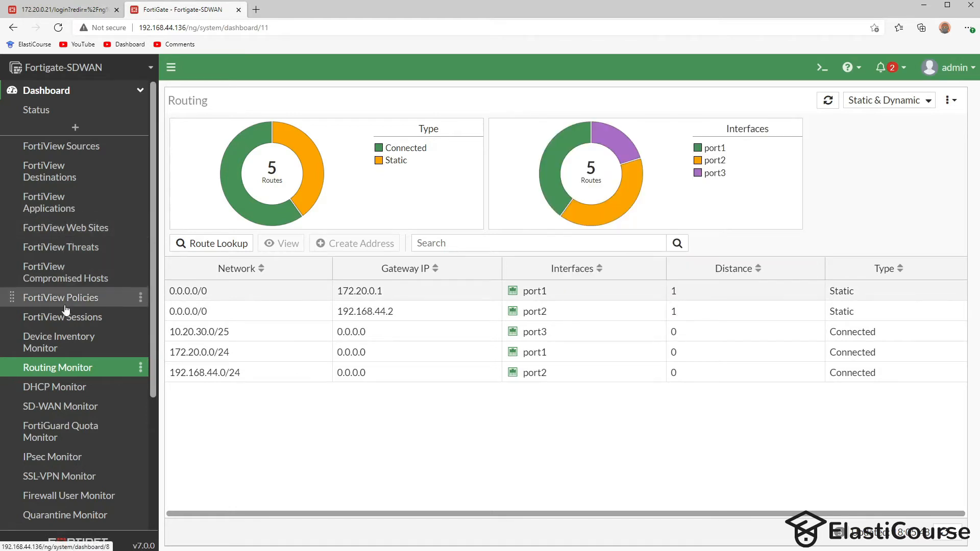
{"action": "scroll", "coordinate": [61, 301], "scroll_direction": "down", "scroll_amount": 10}
{"action": "left_click", "coordinate": [36, 407]}
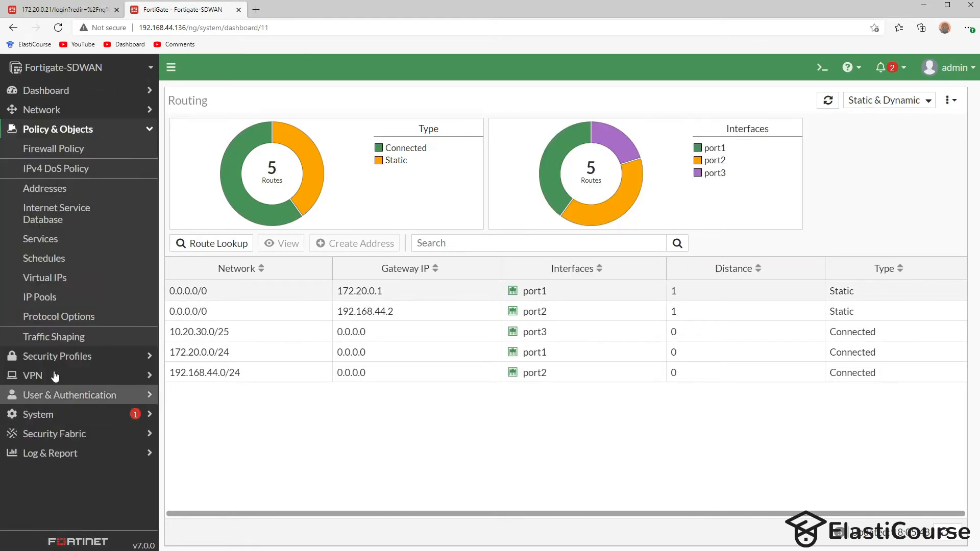
- Start a new firewall policy named 'Allow-Internet' with incoming interface port3
{"action": "left_click", "coordinate": [48, 149]}
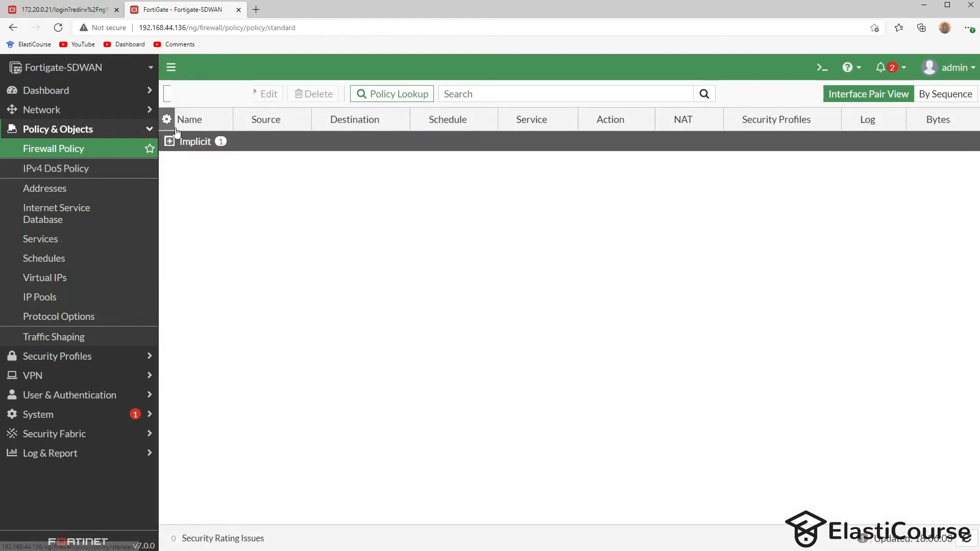
{"action": "left_click", "coordinate": [210, 98]}
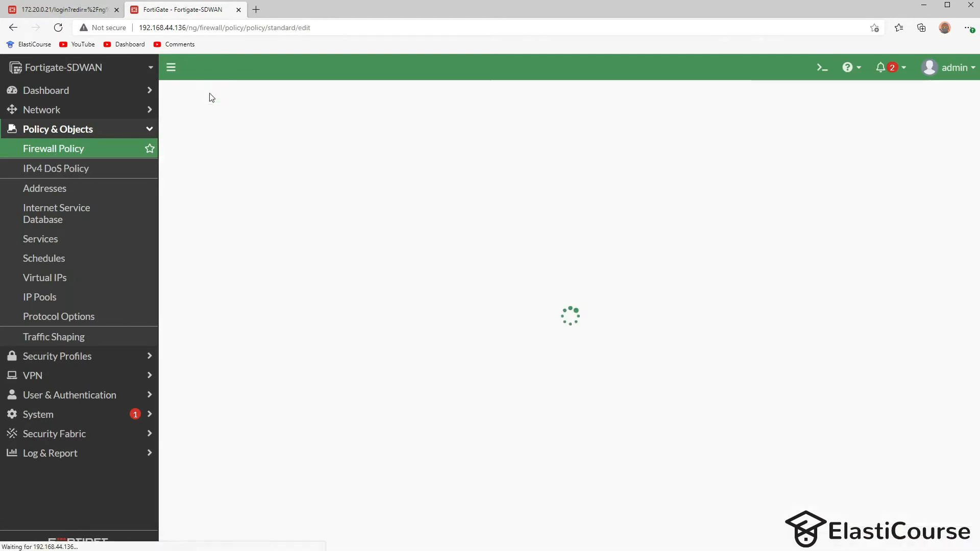
{"action": "left_click", "coordinate": [356, 131]}
{"action": "type", "text": "Allow-Internet"}
{"action": "left_click", "coordinate": [352, 149]}
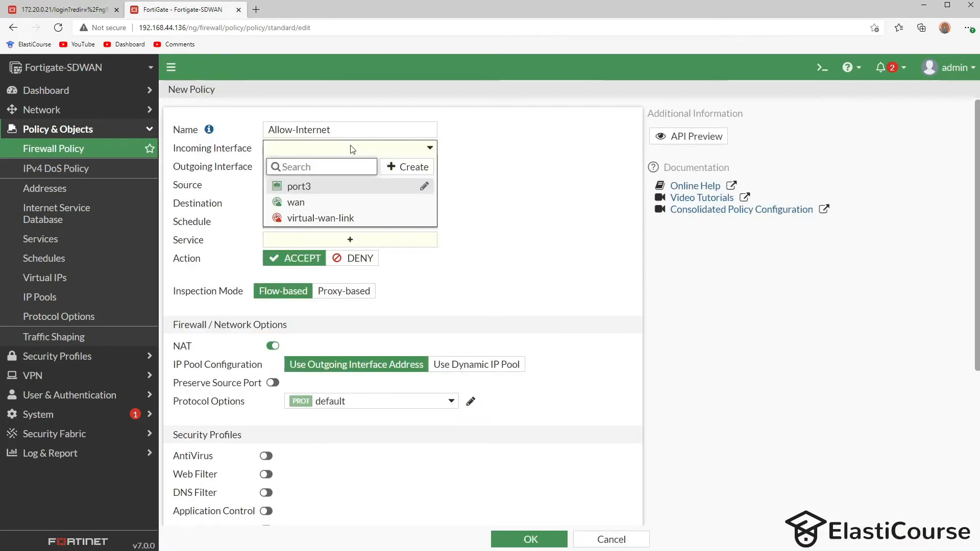
{"action": "left_click", "coordinate": [293, 192]}
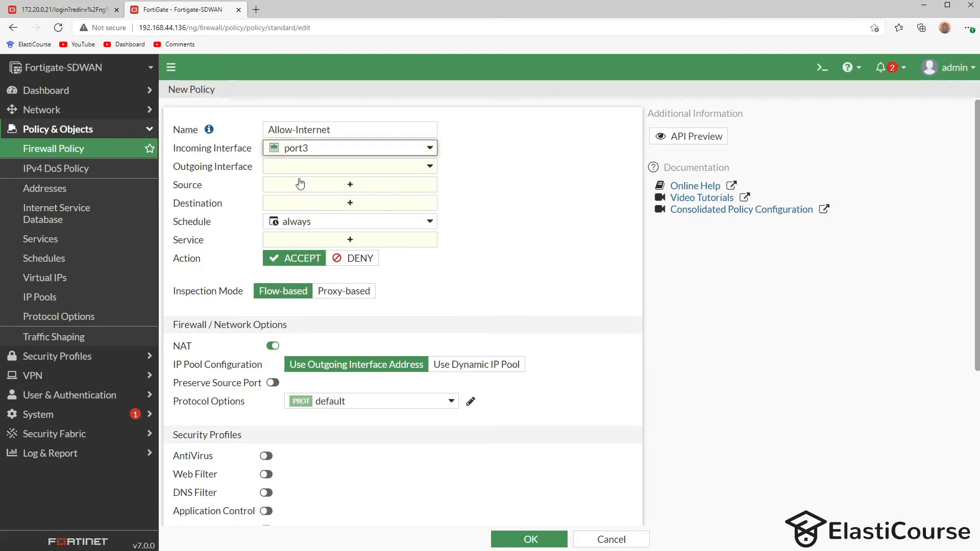
- Set the policy's outgoing interface to wan, with source and destination both all
{"action": "left_click", "coordinate": [318, 168]}
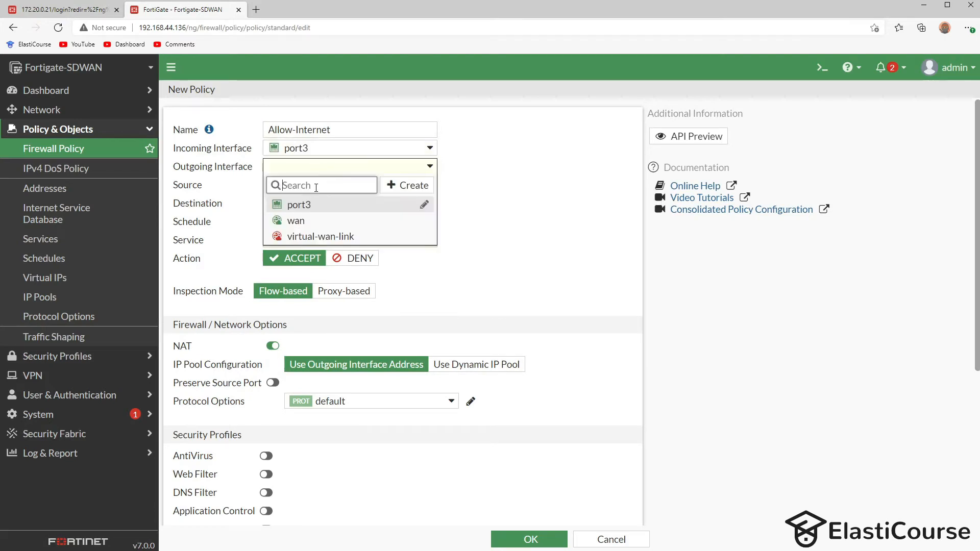
{"action": "left_click", "coordinate": [299, 226]}
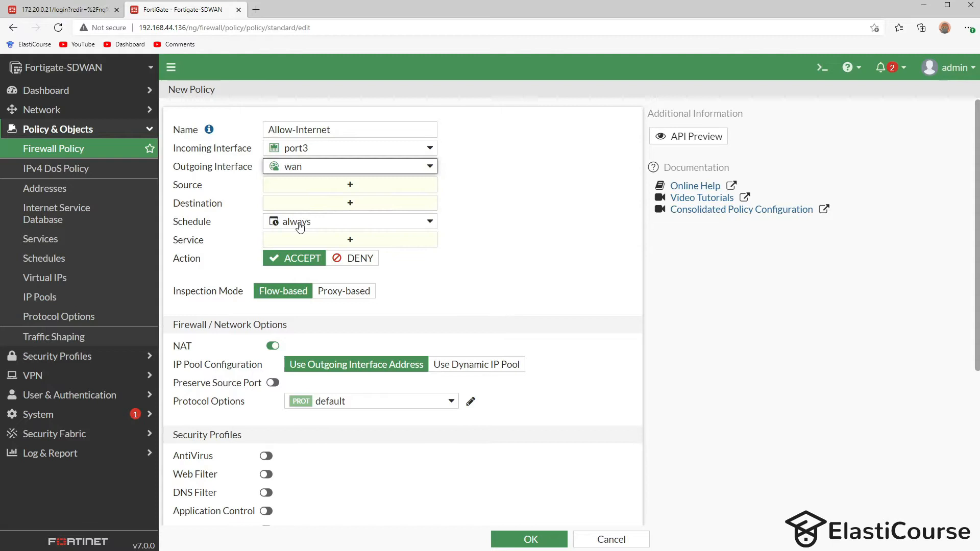
{"action": "left_click", "coordinate": [314, 189]}
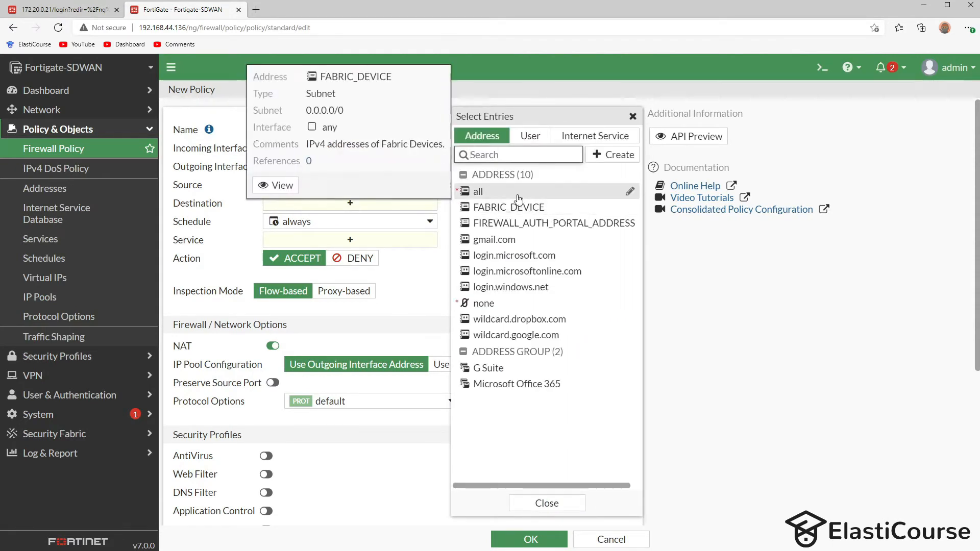
{"action": "left_click", "coordinate": [480, 191]}
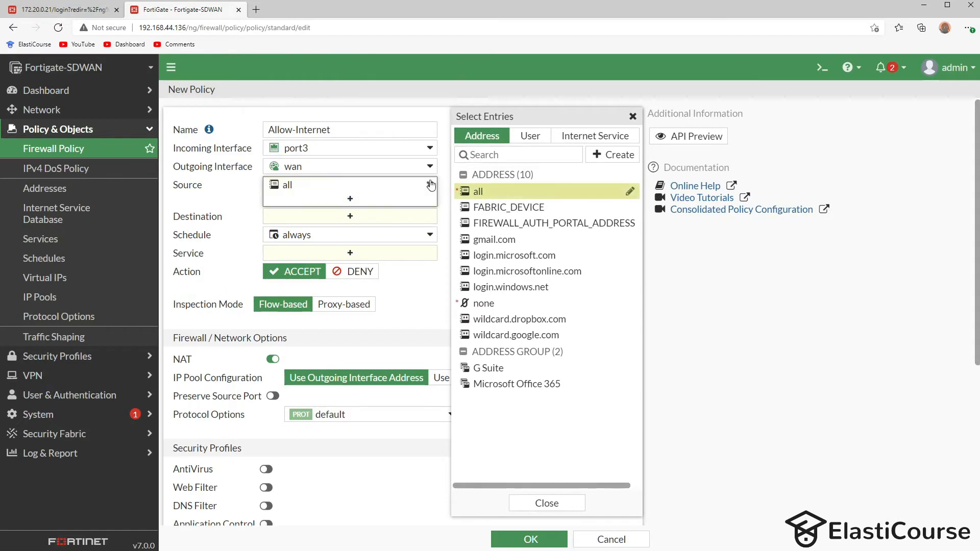
{"action": "mouse_move", "coordinate": [290, 152]}
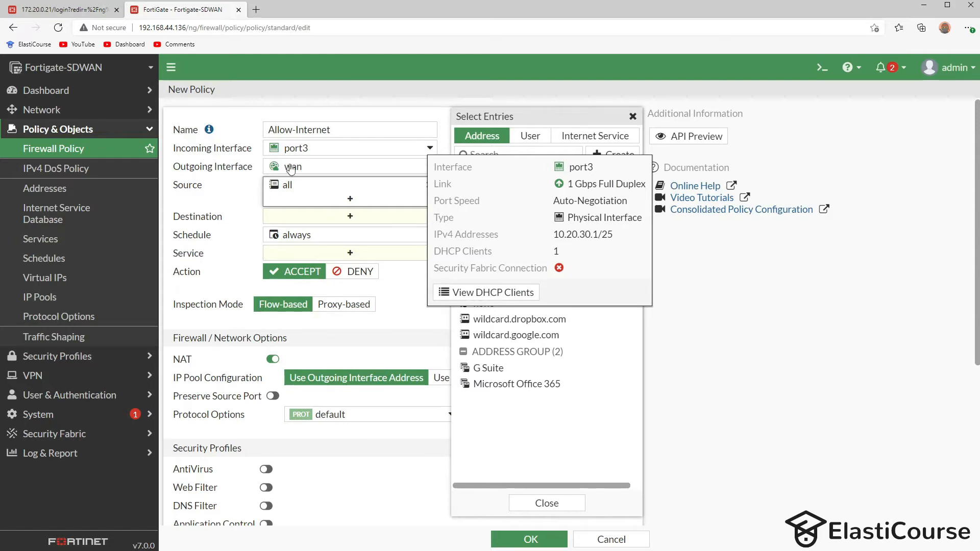
{"action": "left_click", "coordinate": [293, 219]}
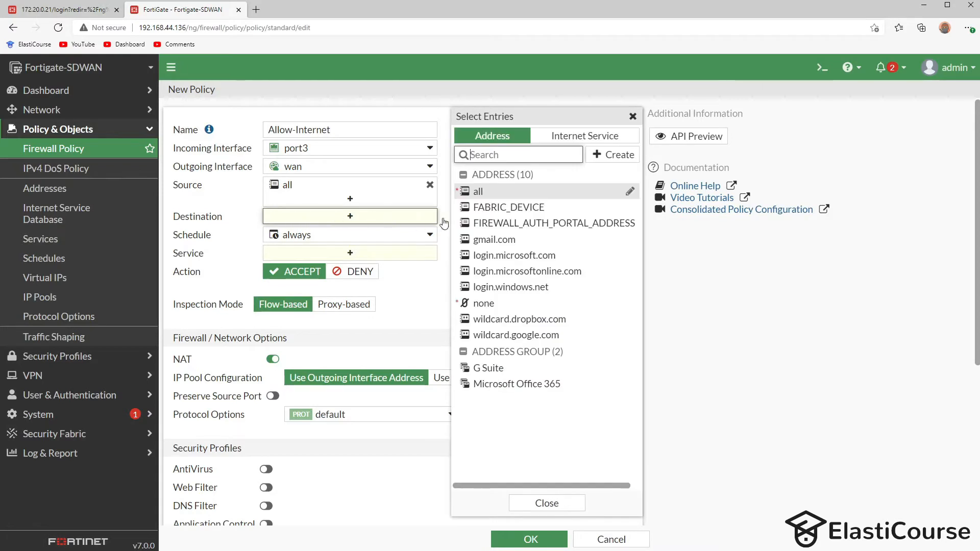
{"action": "left_click", "coordinate": [472, 192]}
- Give Allow-Internet service ALL, enable IPS and antivirus, log all sessions, and save it
{"action": "left_click", "coordinate": [350, 268]}
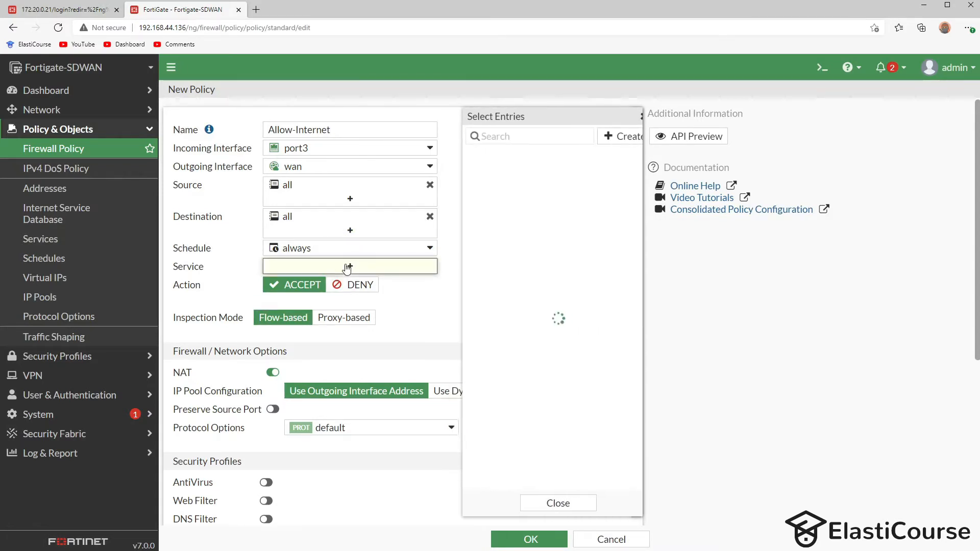
{"action": "left_click", "coordinate": [482, 187]}
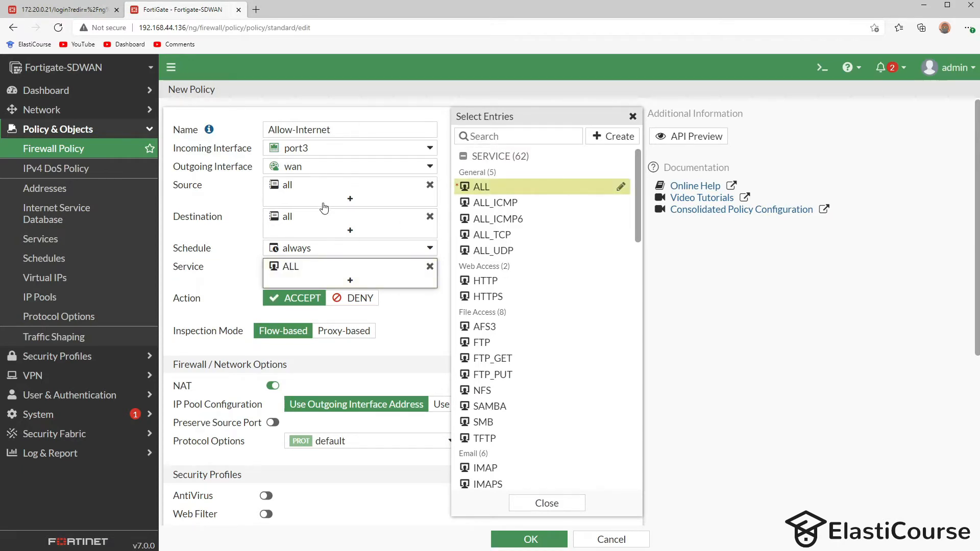
{"action": "scroll", "coordinate": [266, 388], "scroll_direction": "down", "scroll_amount": 3}
{"action": "scroll", "coordinate": [266, 388], "scroll_direction": "down", "scroll_amount": 1}
{"action": "left_click", "coordinate": [265, 377]}
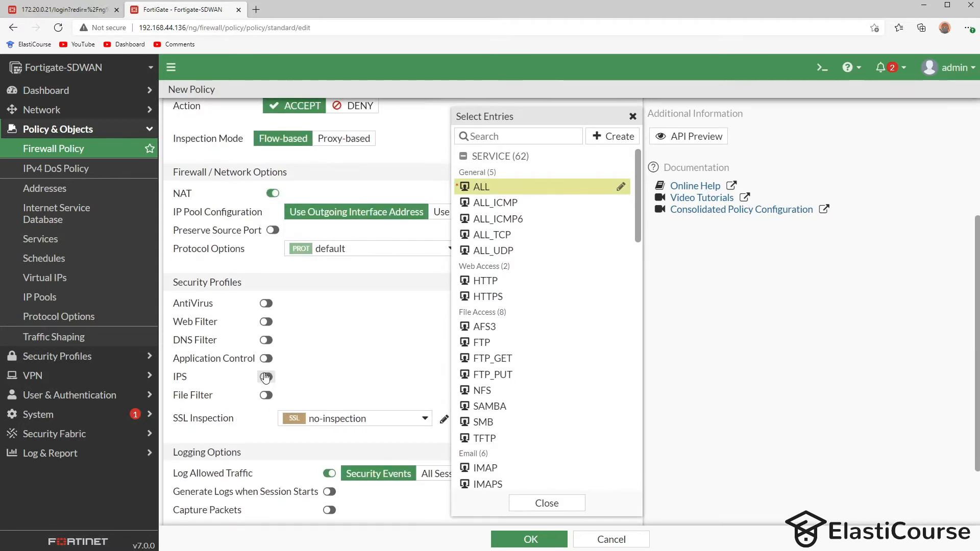
{"action": "left_click", "coordinate": [267, 304]}
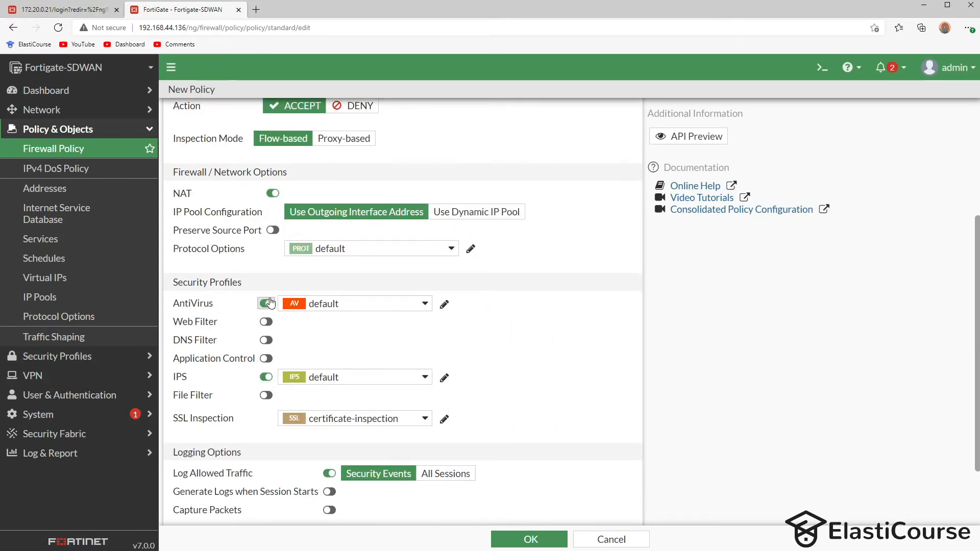
{"action": "scroll", "coordinate": [266, 305], "scroll_direction": "down", "scroll_amount": 2}
{"action": "left_click", "coordinate": [459, 384]}
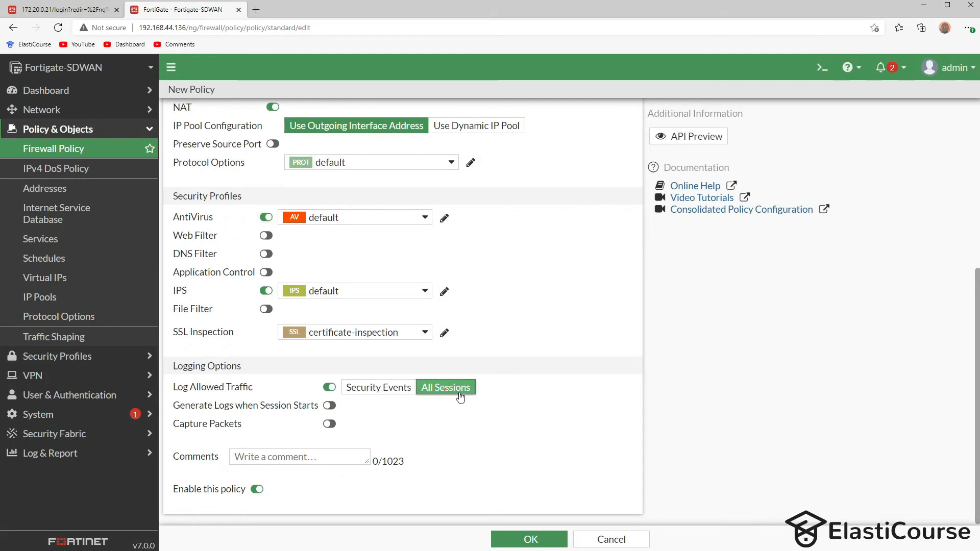
{"action": "left_click", "coordinate": [530, 540]}
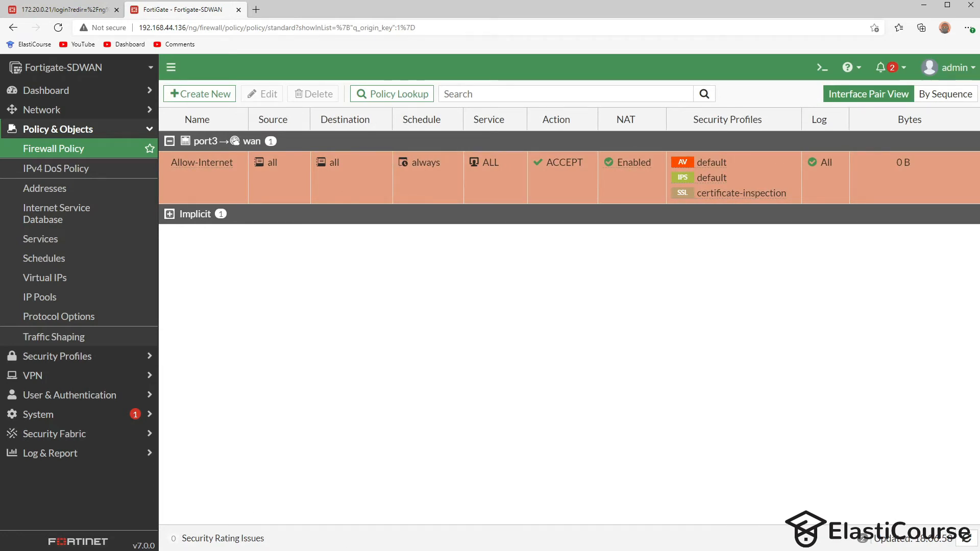
- Ping 8.8.8.8 from the Windows 11 VM, get four replies, and release input from the VM
{"action": "type", "text": "8.8.8."}
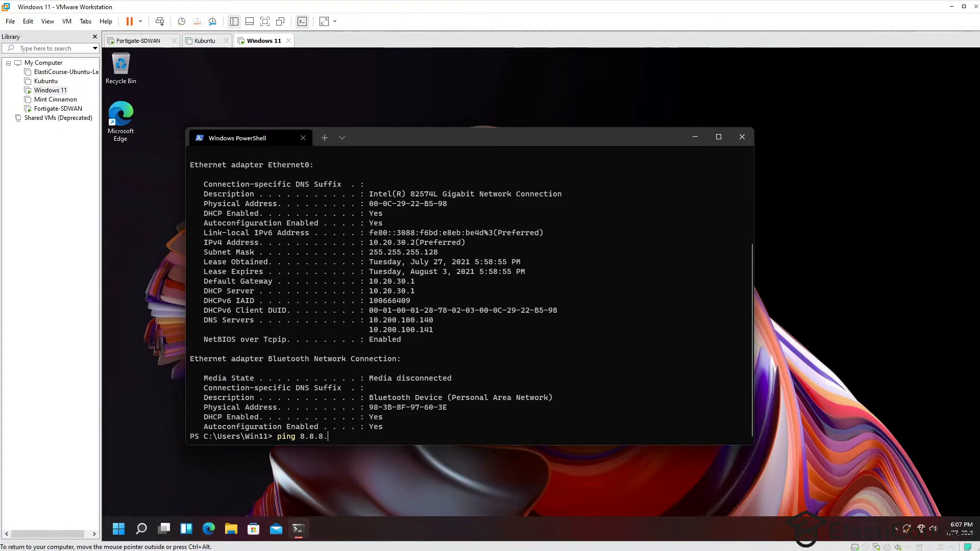
{"action": "key", "text": "Return"}
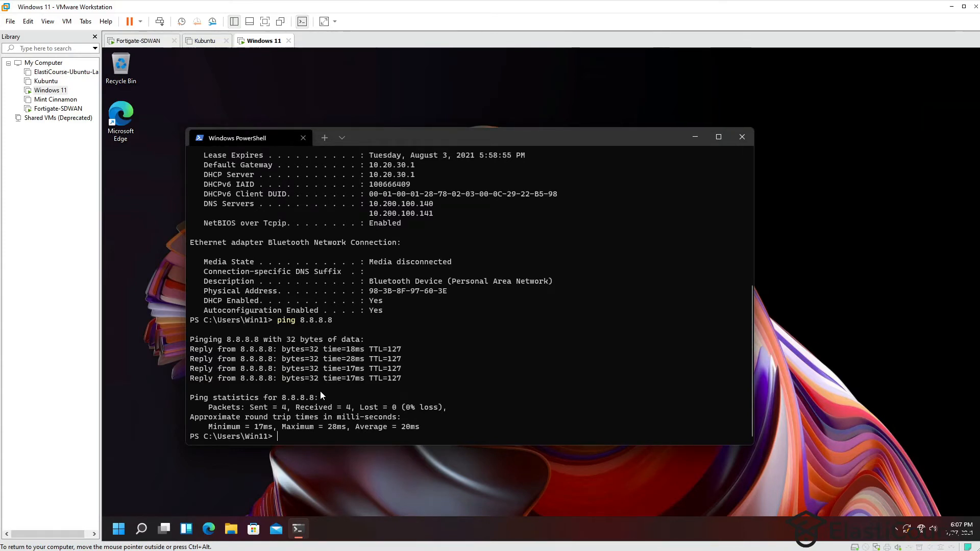
{"action": "key", "text": "ctrl+alt"}
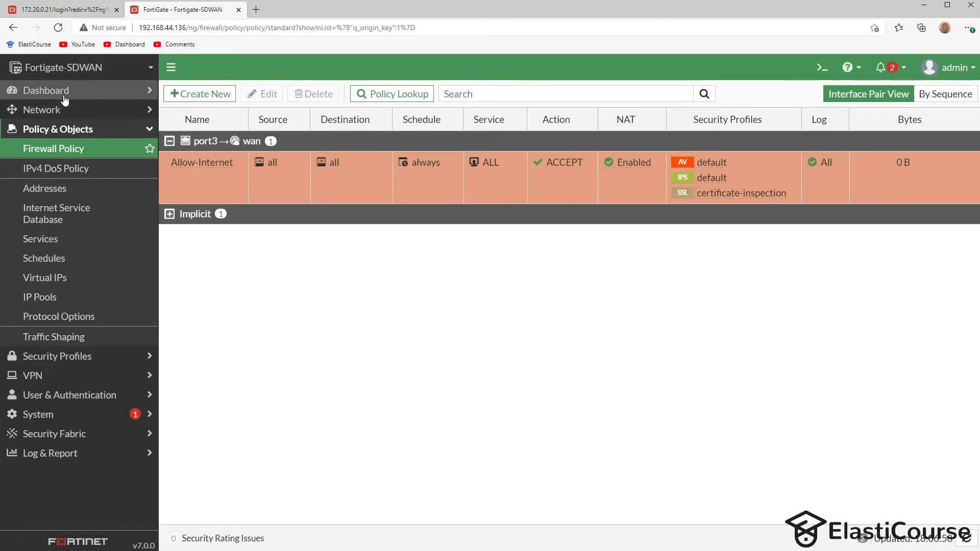
- Open Network > SD-WAN's Performance SLAs tab and start a new performance SLA
{"action": "left_click", "coordinate": [55, 105]}
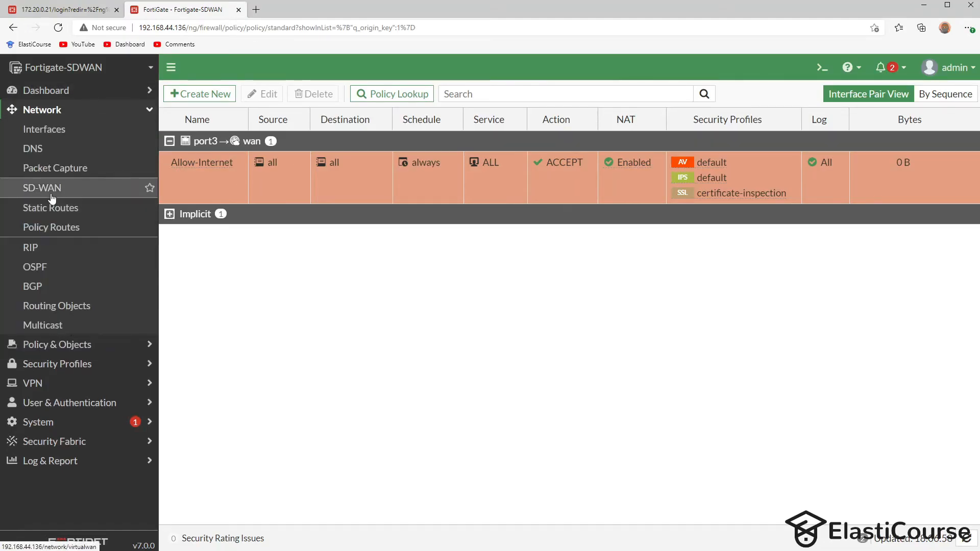
{"action": "left_click", "coordinate": [53, 196]}
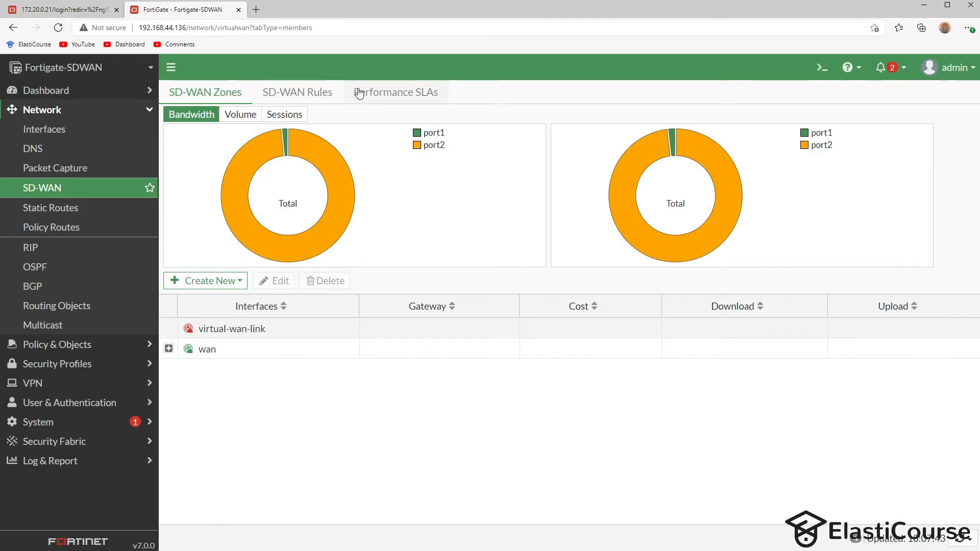
{"action": "left_click", "coordinate": [381, 90]}
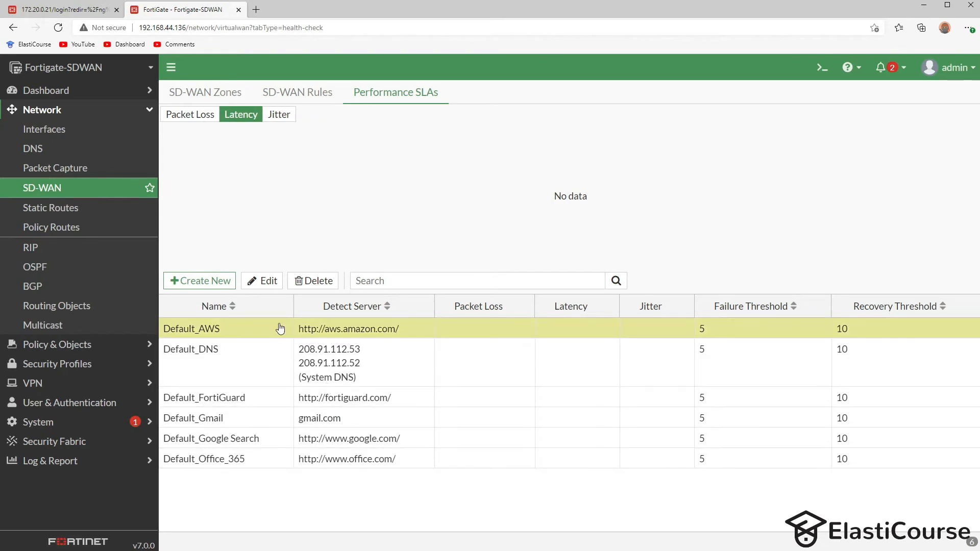
{"action": "left_click", "coordinate": [213, 280]}
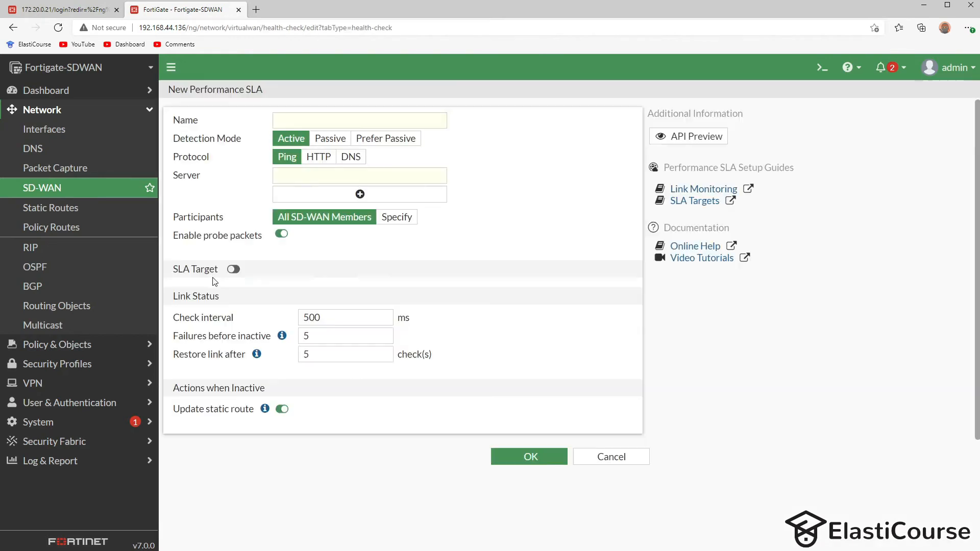
- Name the SLA 'dns', use DNS protocol with primary server 8.8.8.8, and enable SLA Target
{"action": "left_click", "coordinate": [285, 118]}
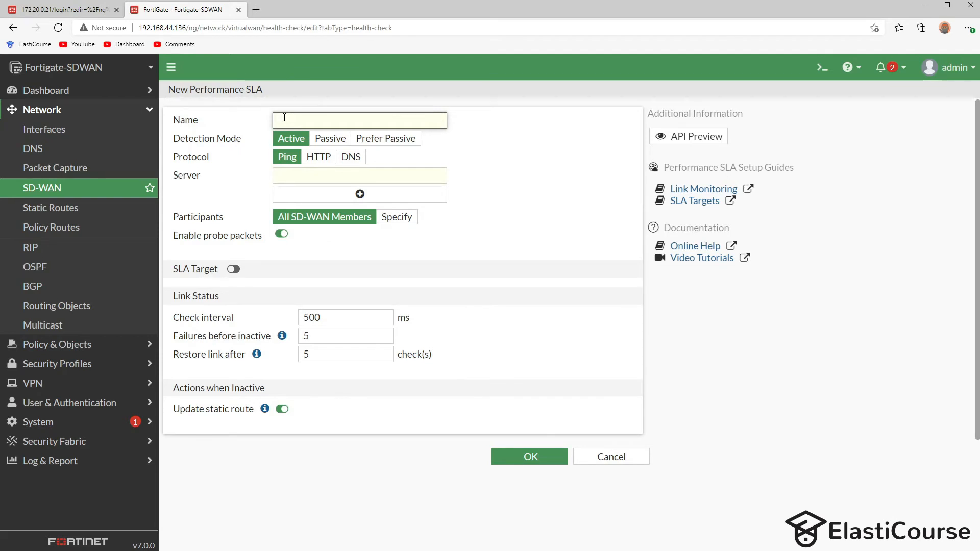
{"action": "type", "text": "dns"}
{"action": "left_click", "coordinate": [350, 158]}
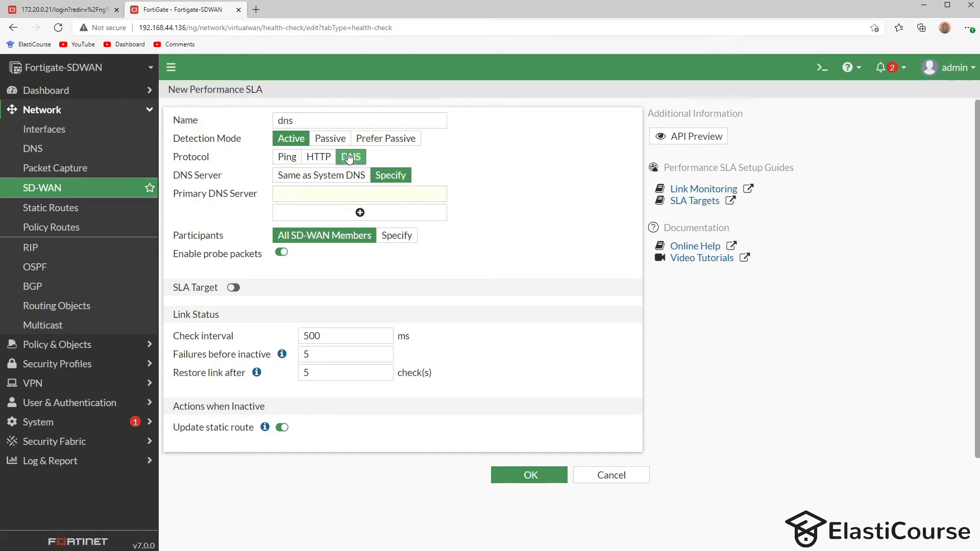
{"action": "left_click", "coordinate": [319, 200]}
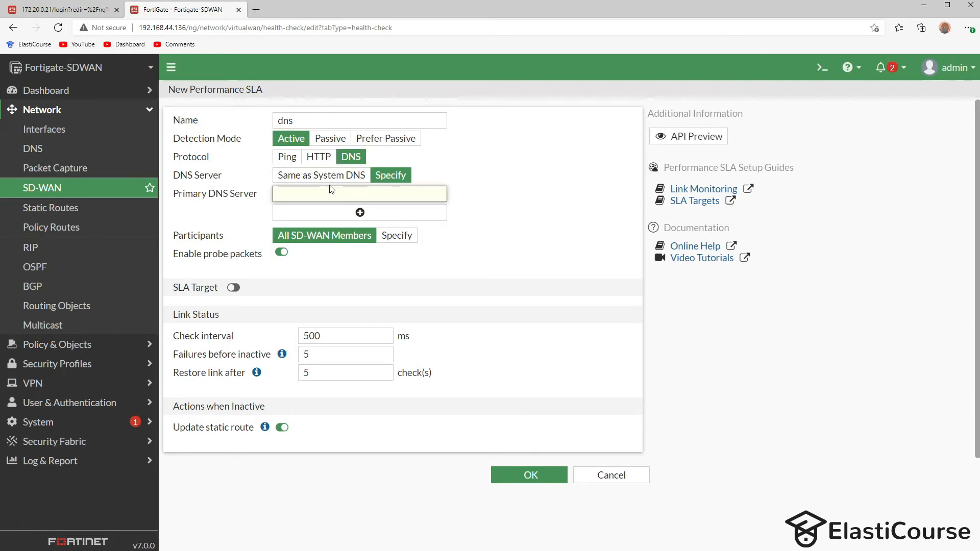
{"action": "type", "text": "8.8.8.8"}
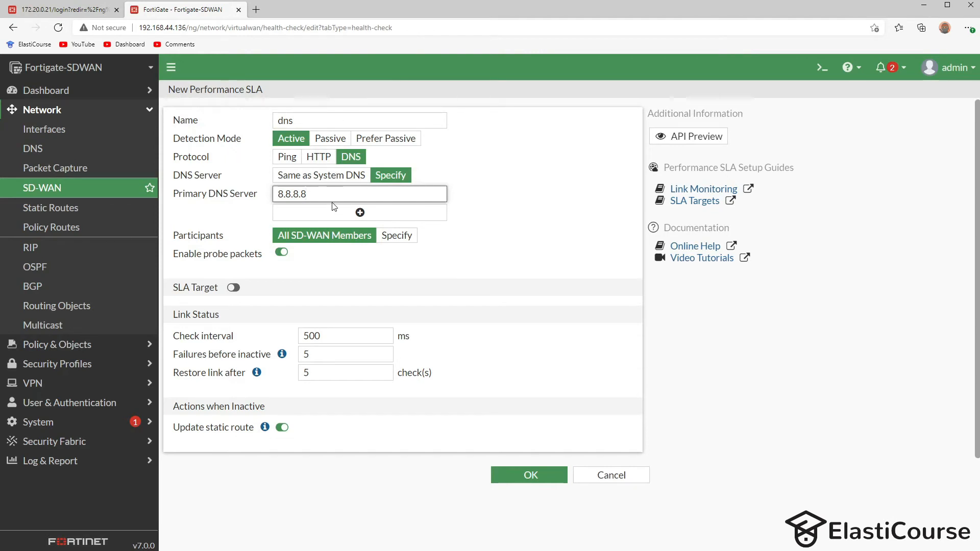
{"action": "left_click", "coordinate": [234, 288]}
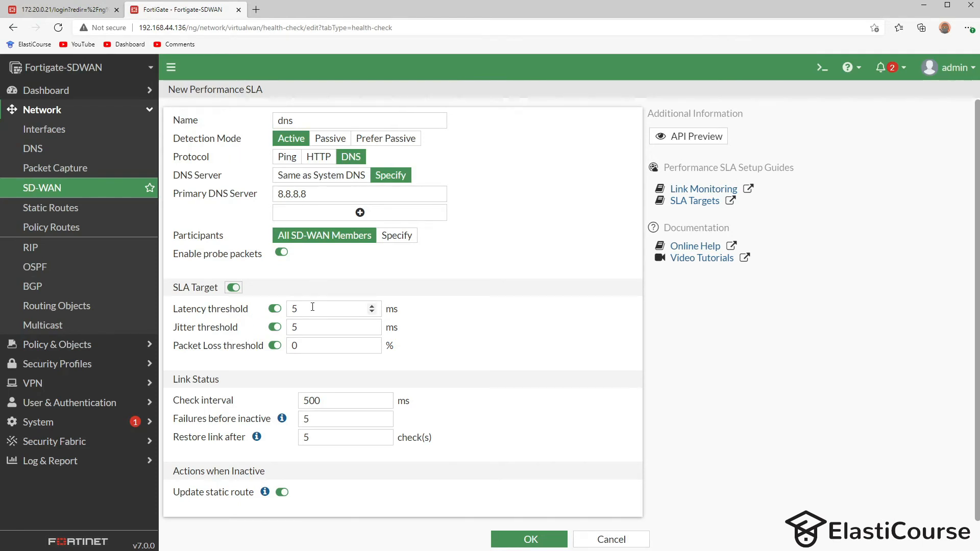
- Enter the dns SLA thresholds: latency 150 ms, jitter 50 ms, packet loss 1%
{"action": "left_click_drag", "start_coordinate": [312, 307], "coordinate": [288, 306]}
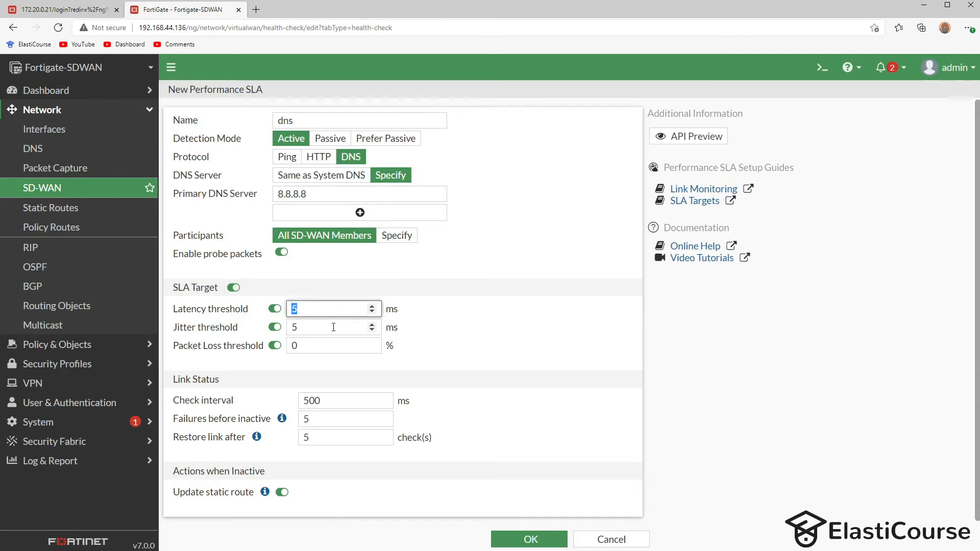
{"action": "key", "text": "BackSpace"}
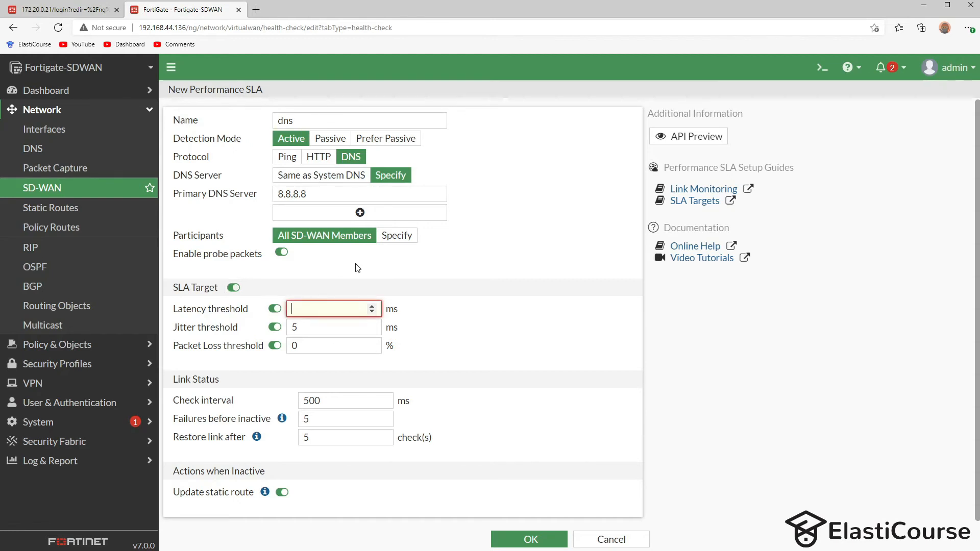
{"action": "type", "text": "150"}
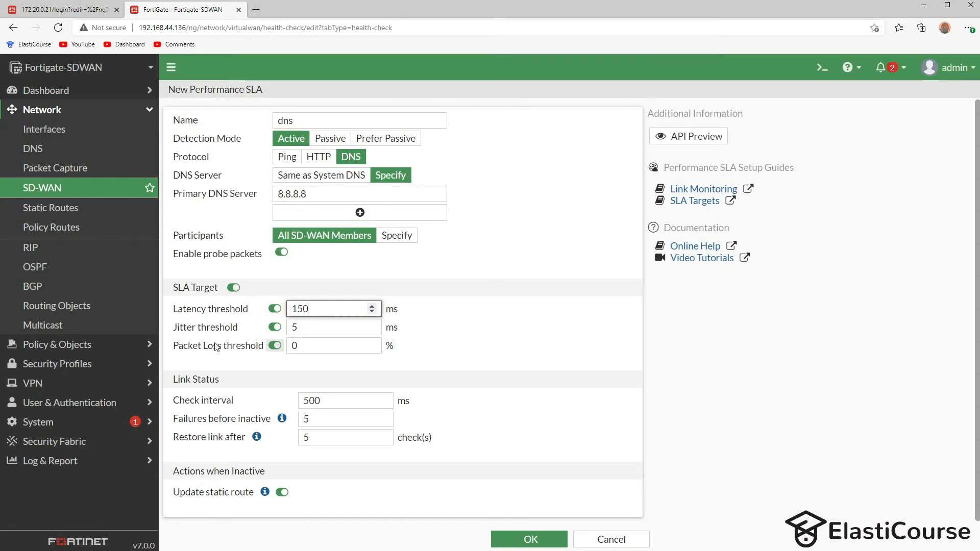
{"action": "left_click", "coordinate": [316, 328]}
{"action": "type", "text": "0"}
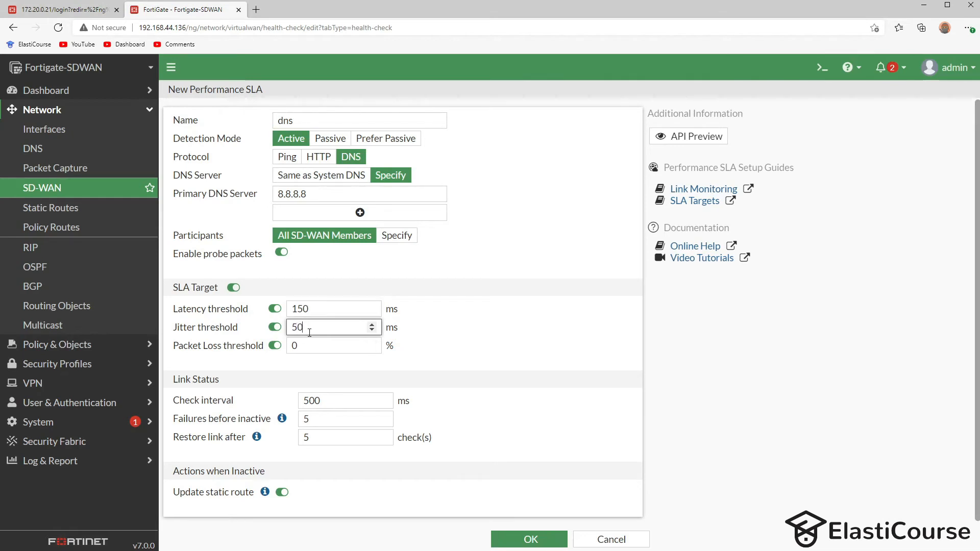
{"action": "key", "text": "Tab"}
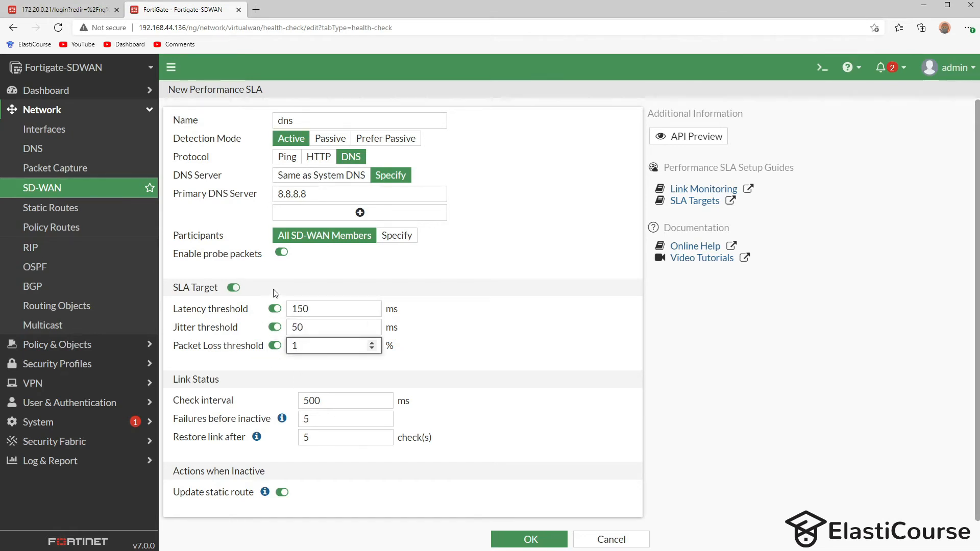
{"action": "left_click", "coordinate": [431, 284]}
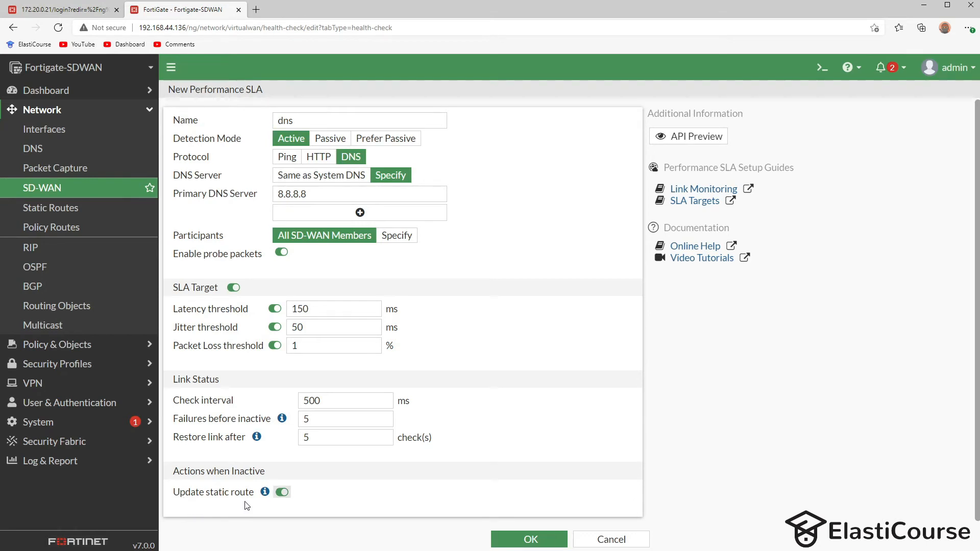
- Save the new dns SLA and select its row in the SLA list
{"action": "mouse_move", "coordinate": [267, 498]}
{"action": "left_click", "coordinate": [531, 540]}
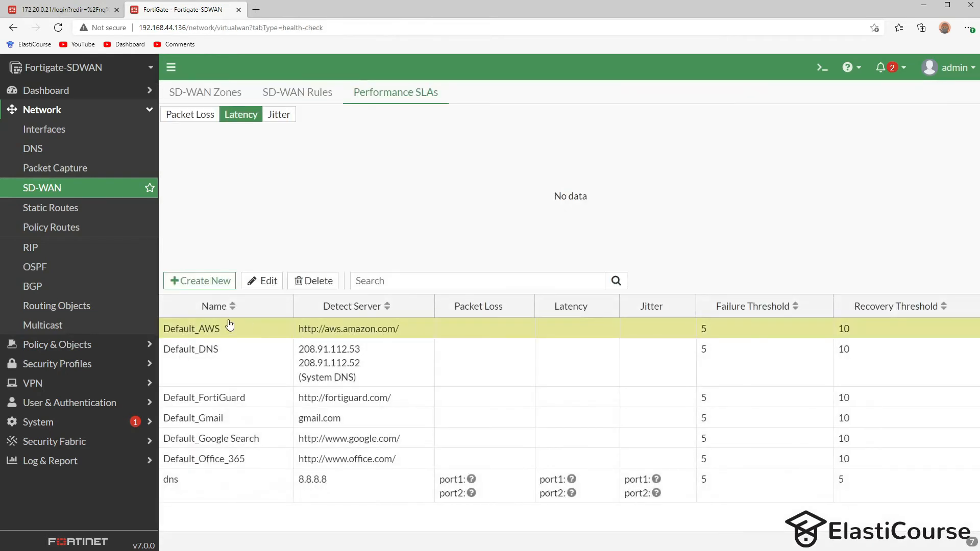
{"action": "left_click", "coordinate": [234, 499]}
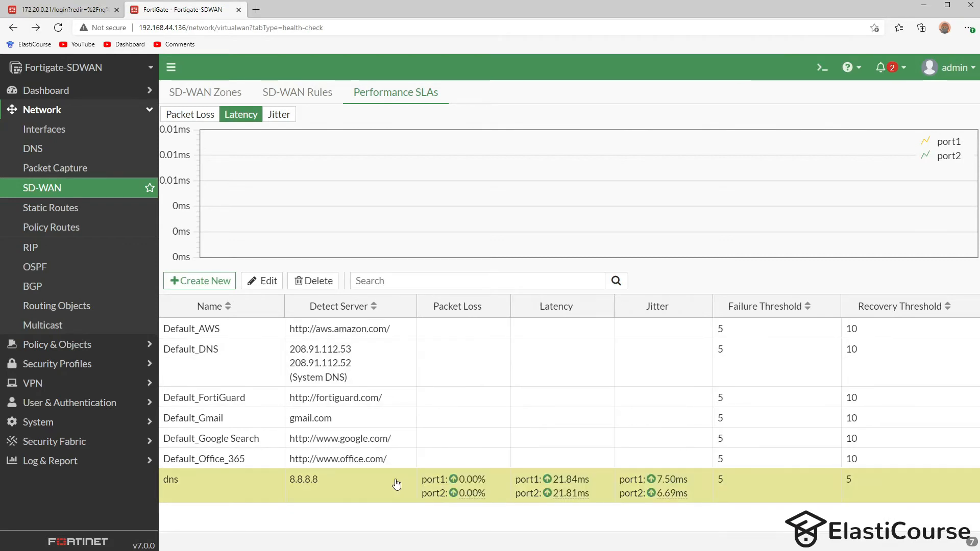
{"action": "mouse_move", "coordinate": [572, 493]}
- Chart the dns SLA's jitter, latency and packet loss for port1 and port2
{"action": "left_click", "coordinate": [279, 115]}
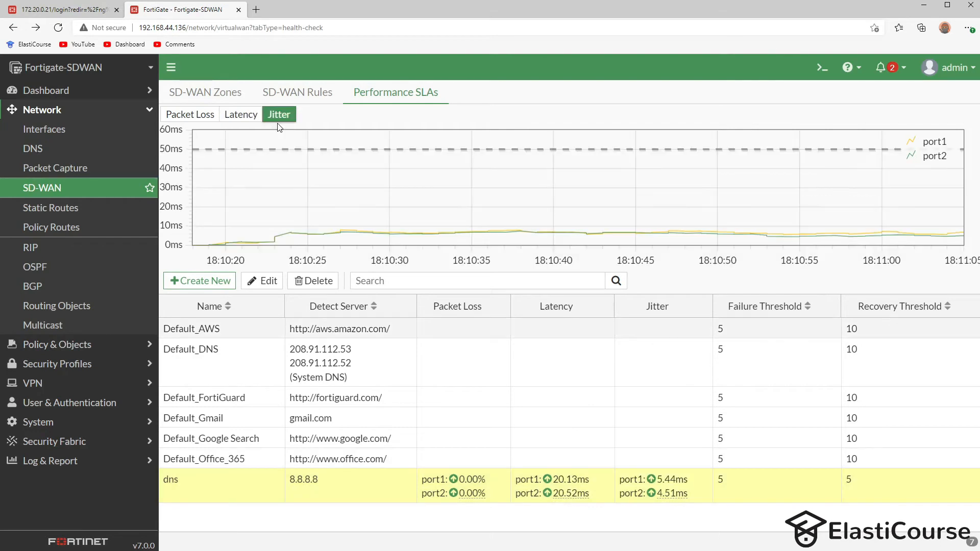
{"action": "left_click", "coordinate": [242, 115]}
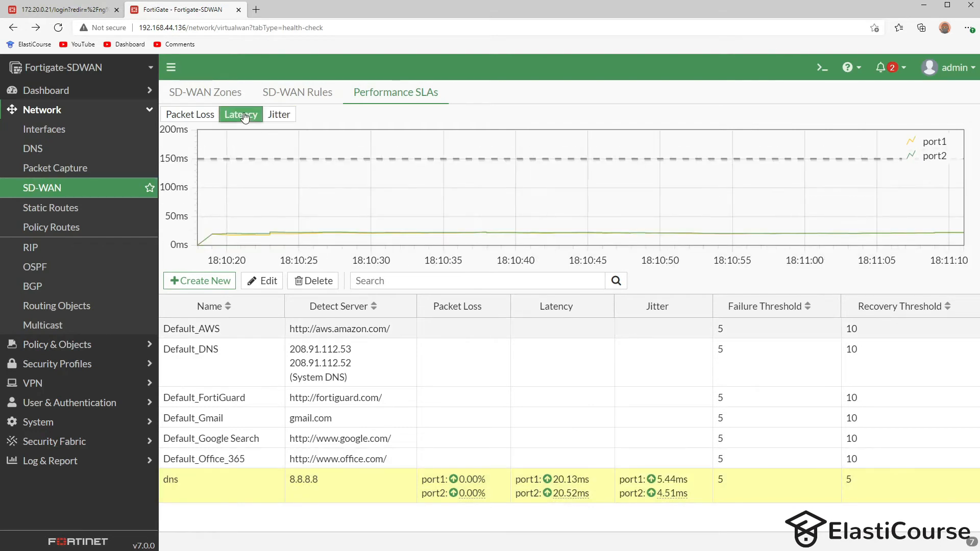
{"action": "left_click", "coordinate": [190, 115]}
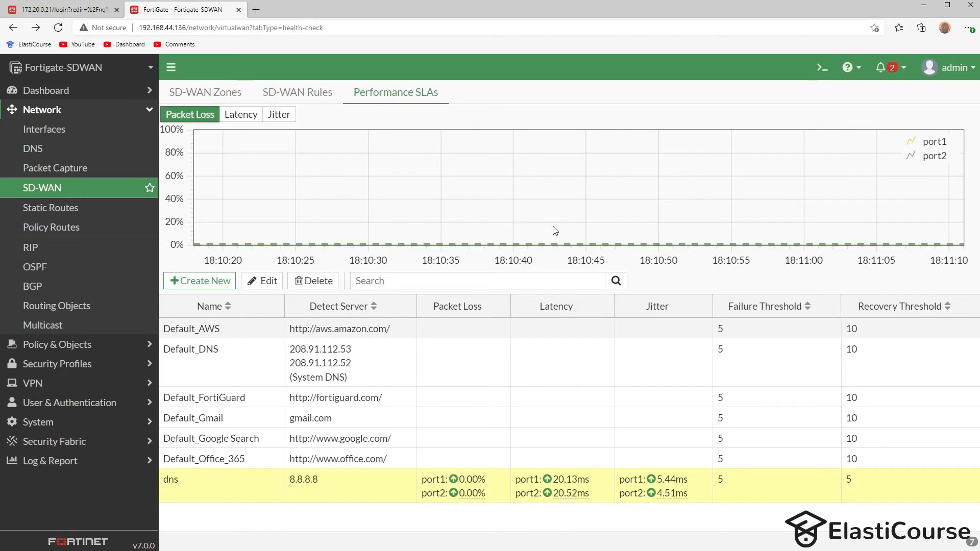
{"action": "mouse_move", "coordinate": [599, 251]}
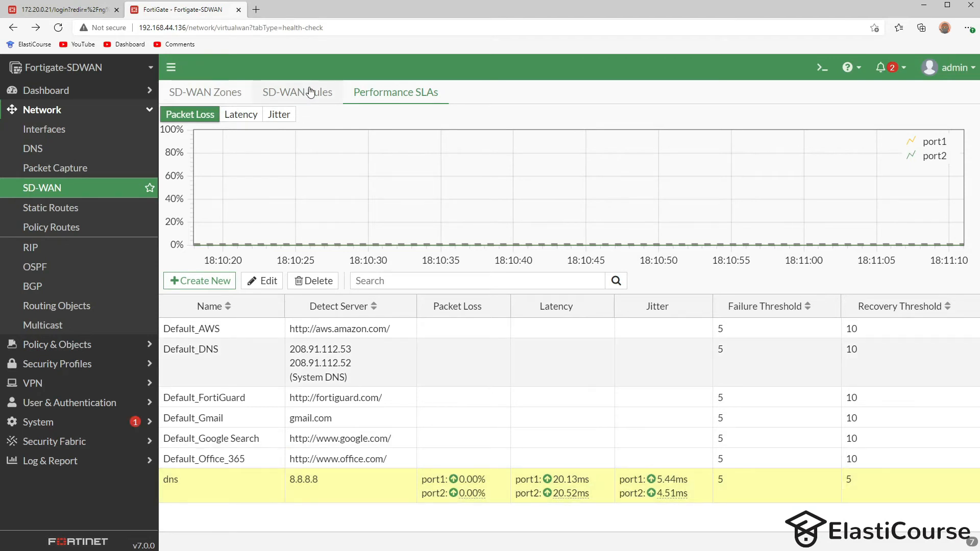
- Start a new SD-WAN rule named dns with source address all
{"action": "left_click", "coordinate": [307, 97]}
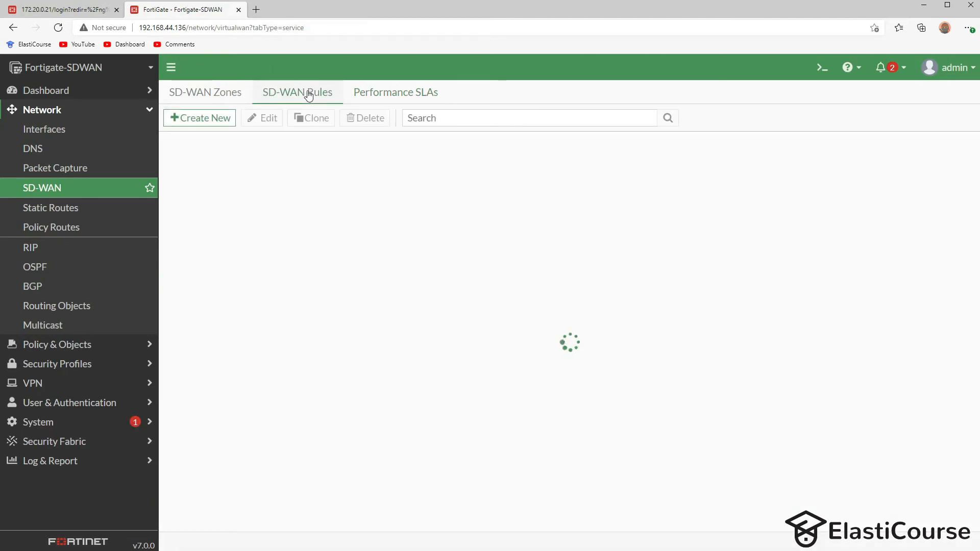
{"action": "left_click", "coordinate": [200, 118]}
{"action": "type", "text": "dns"}
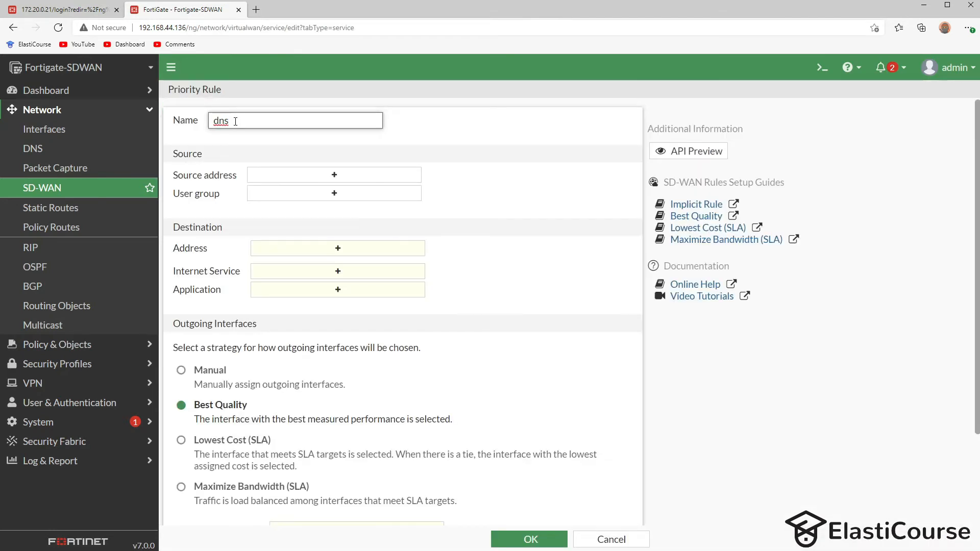
{"action": "left_click", "coordinate": [310, 183]}
{"action": "key", "text": "Return"}
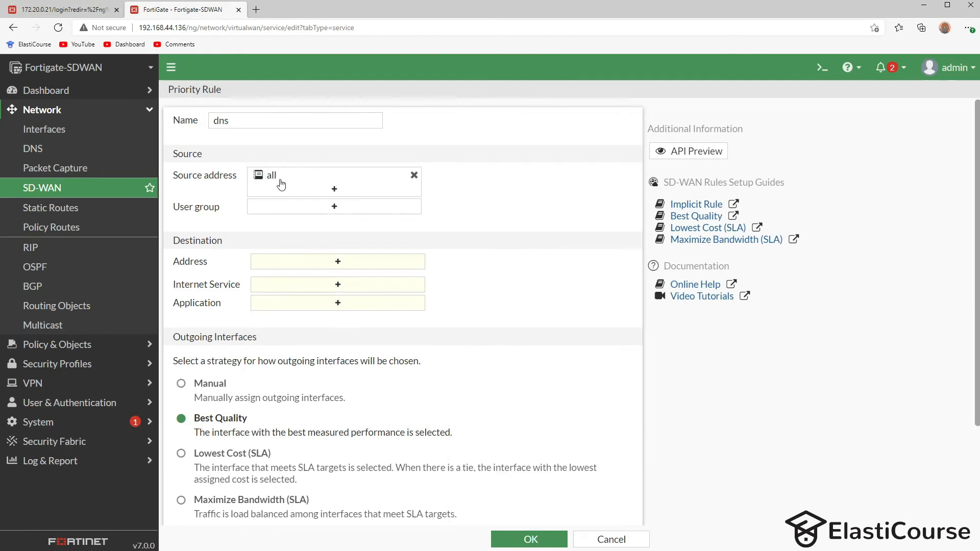
{"action": "mouse_move", "coordinate": [285, 178]}
- Set the rule's destination address to all
{"action": "left_click", "coordinate": [314, 263]}
{"action": "mouse_move", "coordinate": [481, 176]}
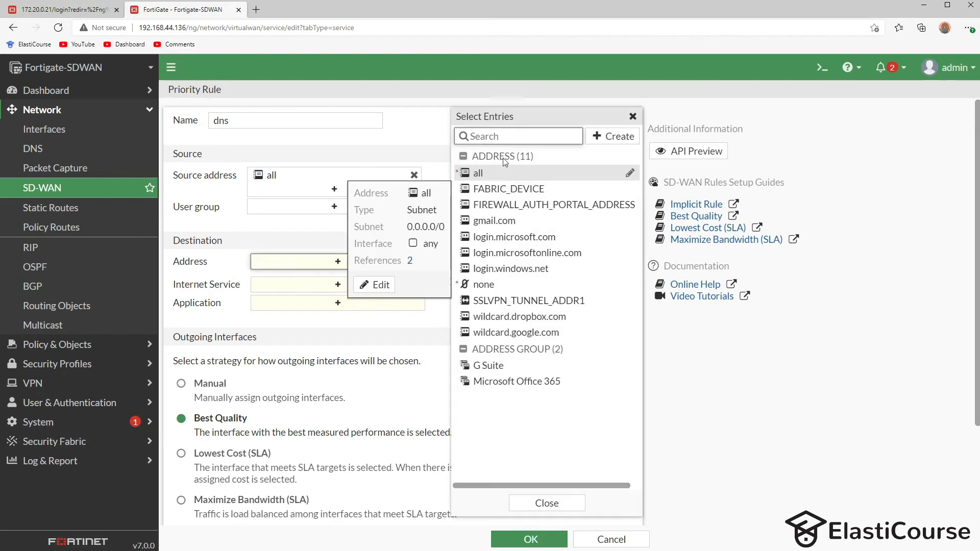
{"action": "left_click", "coordinate": [479, 175]}
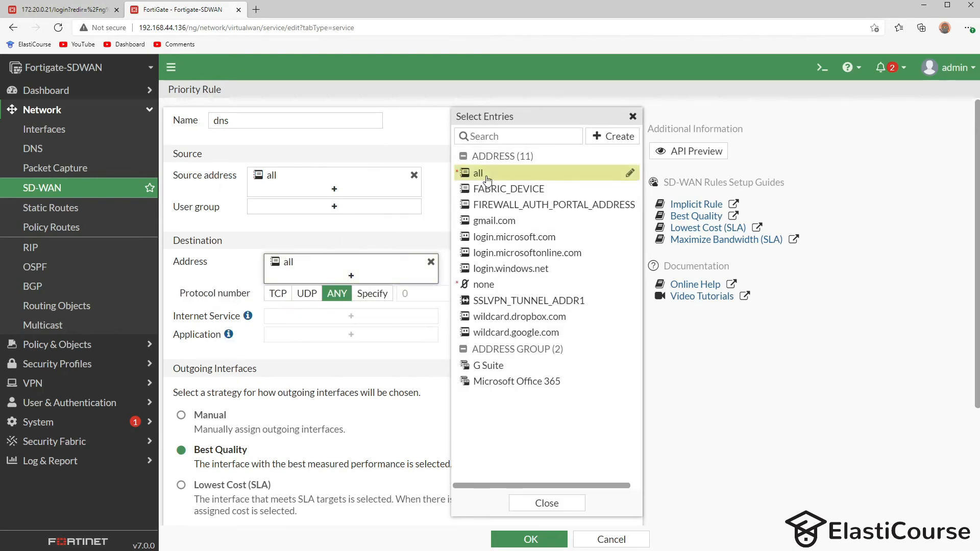
{"action": "left_click", "coordinate": [631, 117]}
- Add port1 and port2 to the rule's interface preference
{"action": "scroll", "coordinate": [201, 351], "scroll_direction": "down", "scroll_amount": 3}
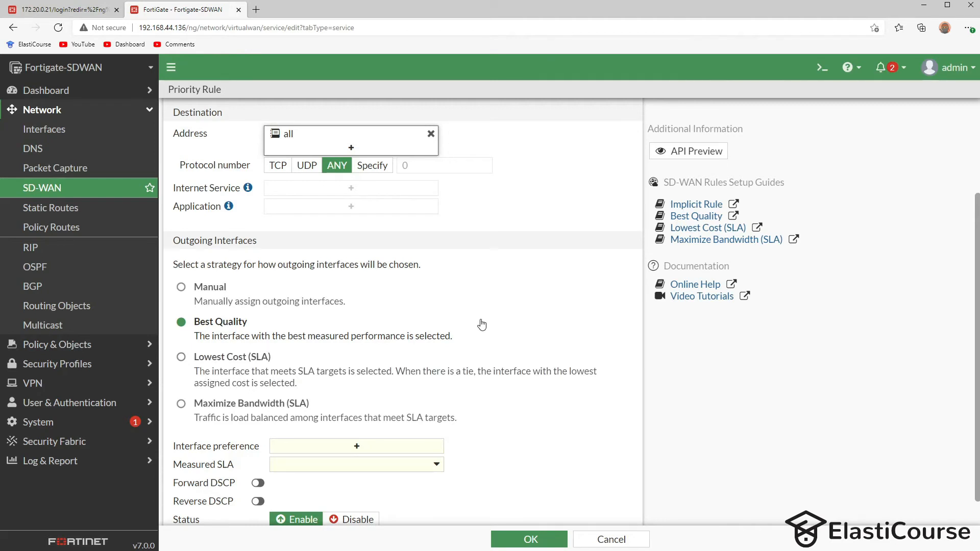
{"action": "scroll", "coordinate": [482, 325], "scroll_direction": "down", "scroll_amount": 1}
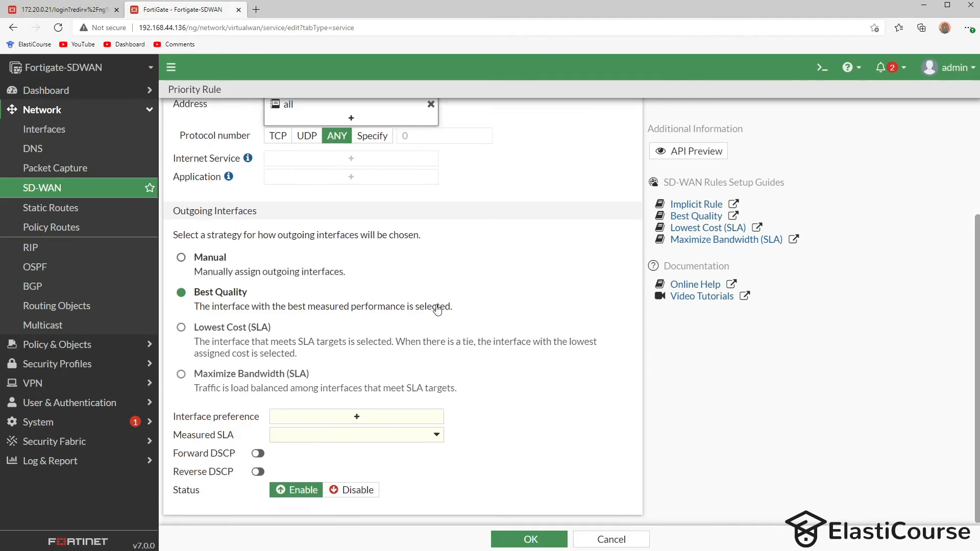
{"action": "left_click", "coordinate": [306, 416]}
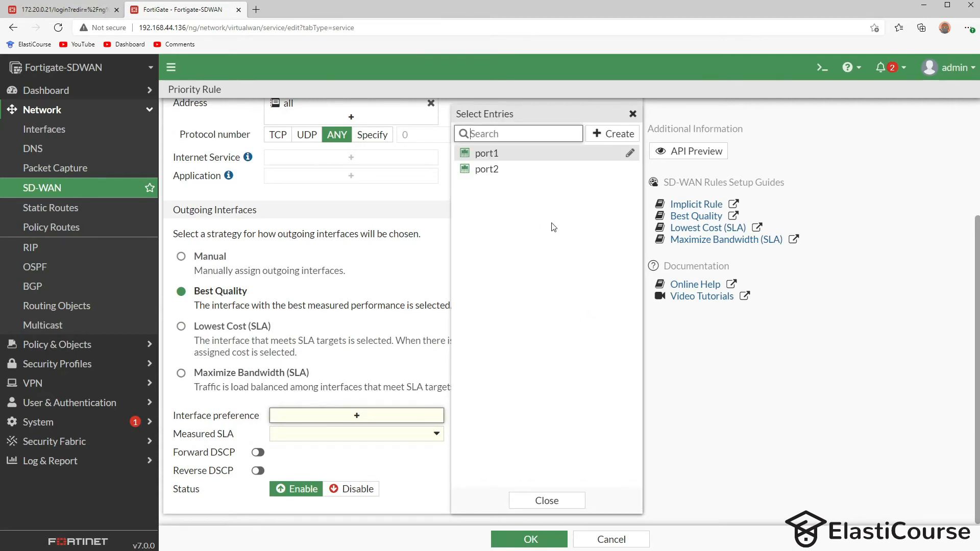
{"action": "left_click", "coordinate": [503, 159]}
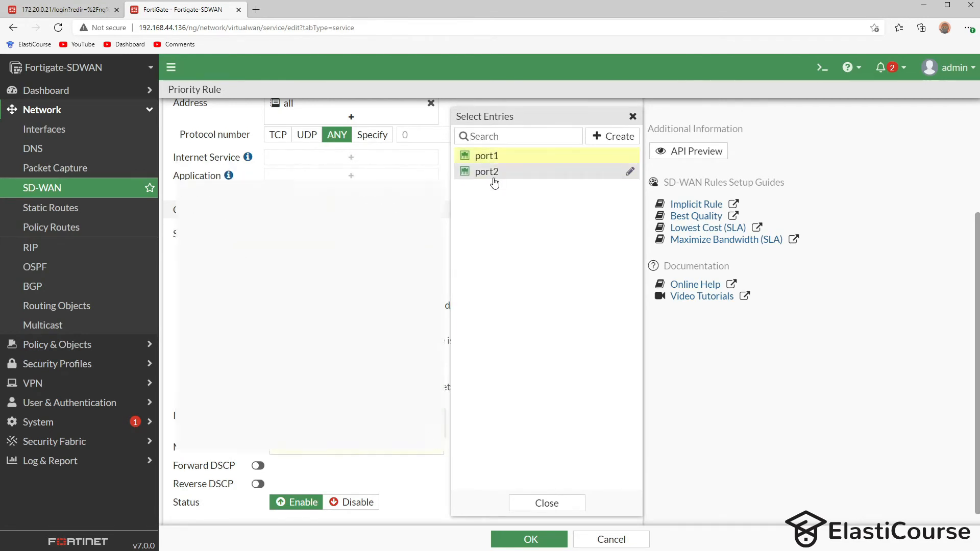
{"action": "left_click", "coordinate": [493, 178]}
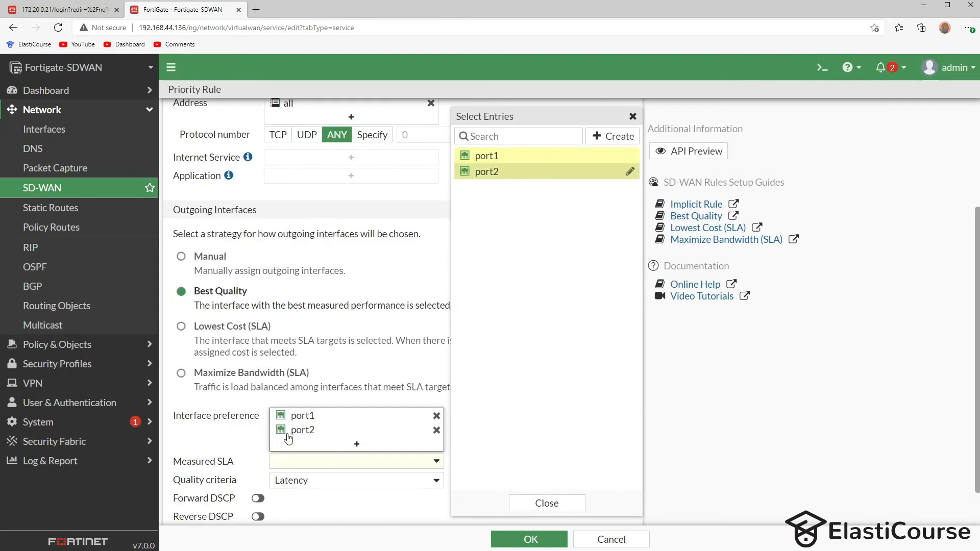
{"action": "left_click", "coordinate": [633, 117]}
- Measure the rule with the dns SLA and save it
{"action": "scroll", "coordinate": [316, 429], "scroll_direction": "down", "scroll_amount": 1}
{"action": "left_click", "coordinate": [306, 416]}
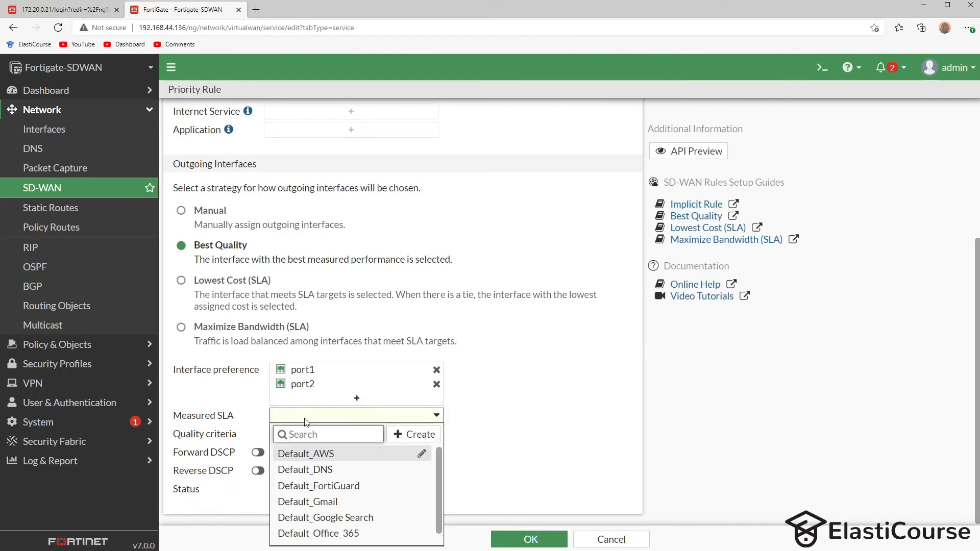
{"action": "scroll", "coordinate": [305, 468], "scroll_direction": "down", "scroll_amount": 2}
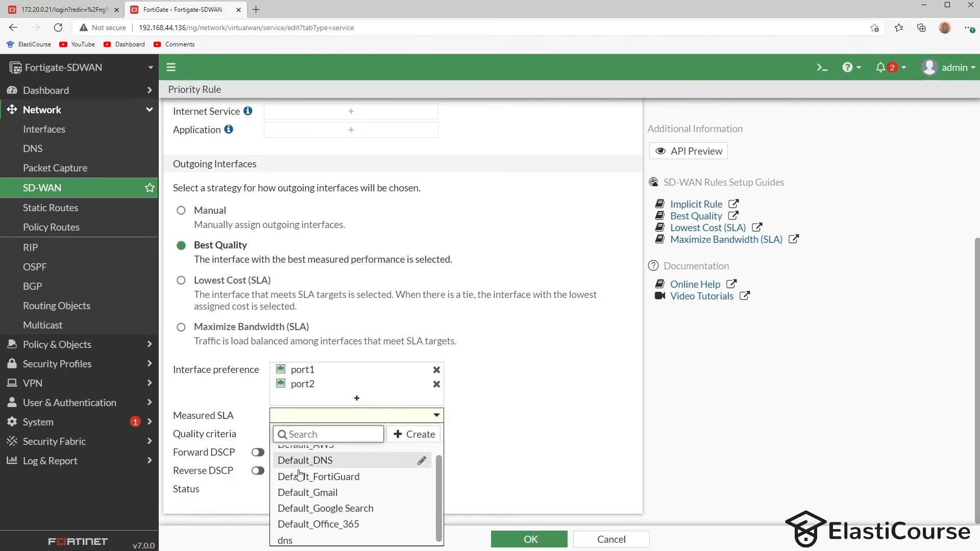
{"action": "mouse_move", "coordinate": [296, 542]}
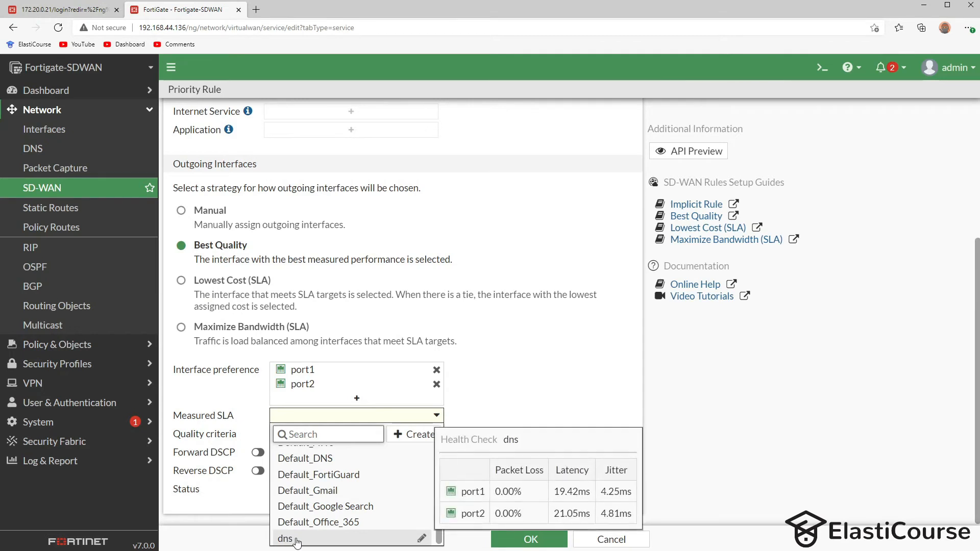
{"action": "left_click", "coordinate": [296, 542]}
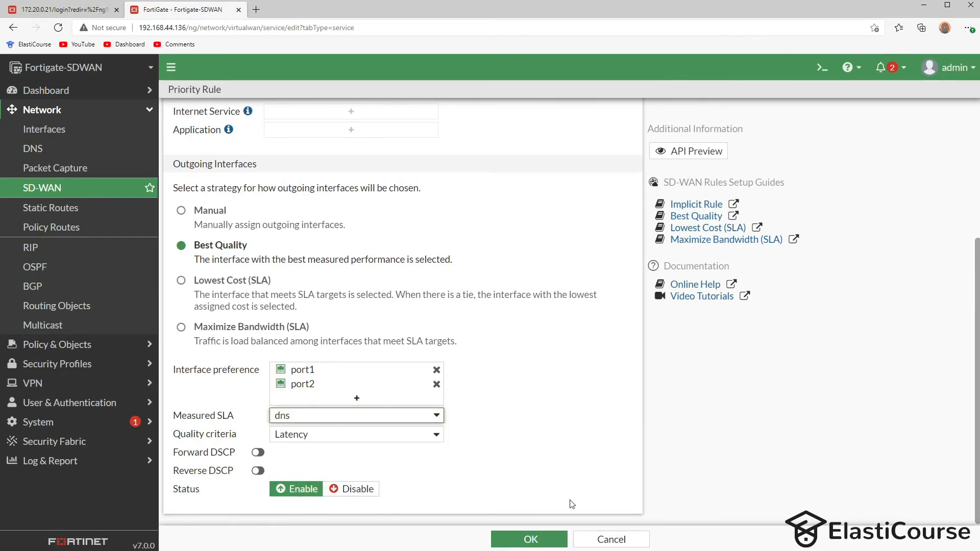
{"action": "left_click", "coordinate": [533, 540]}
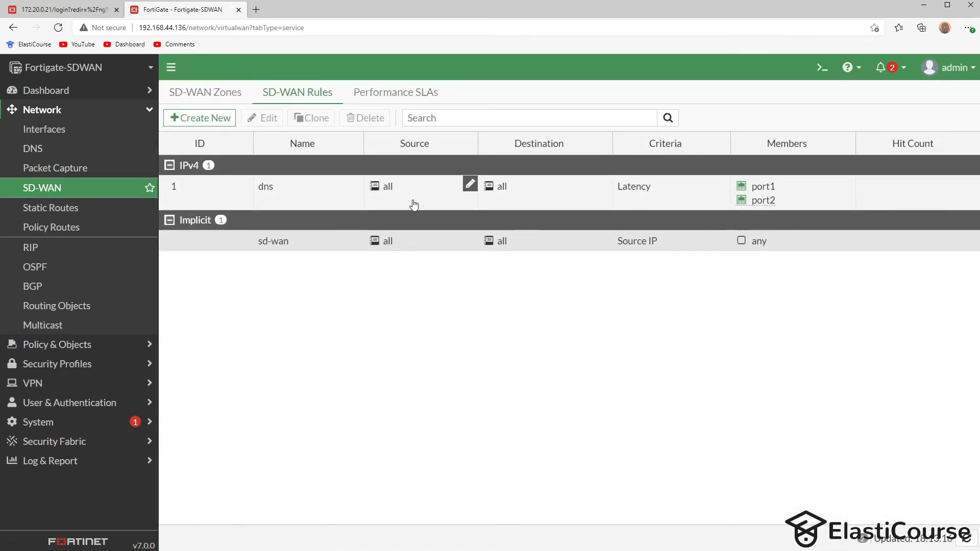
- On Performance SLAs, select the dns SLA and chart its latency for port1 and port2
{"action": "left_click", "coordinate": [412, 92]}
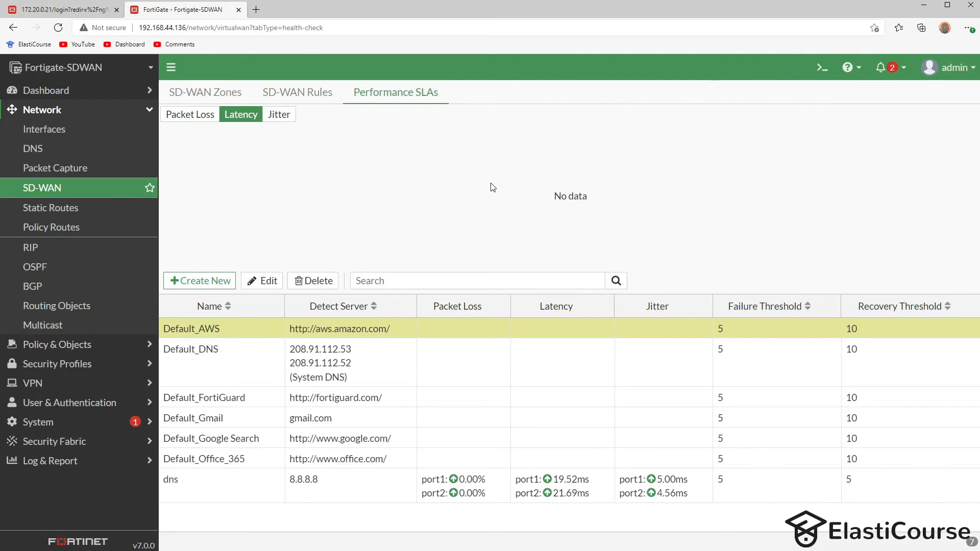
{"action": "left_click", "coordinate": [311, 488]}
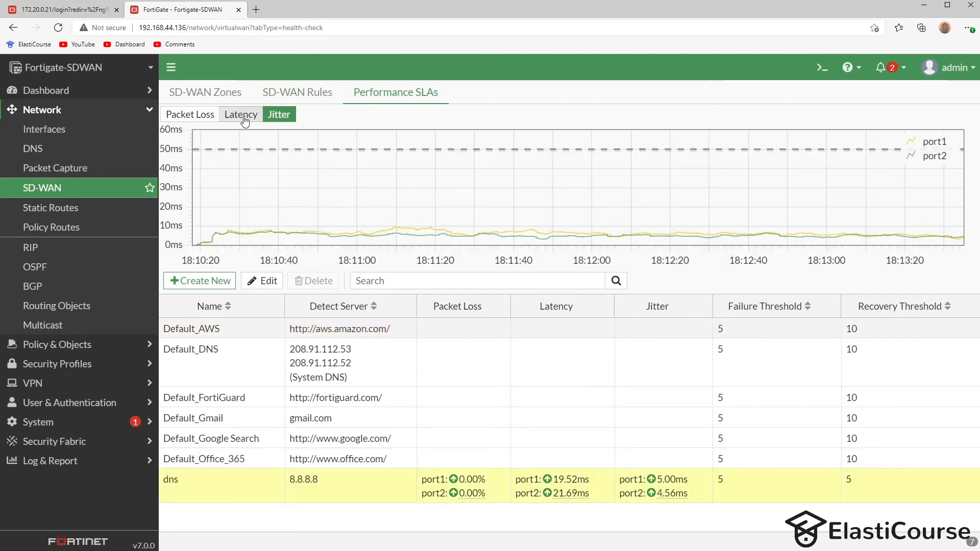
{"action": "left_click", "coordinate": [244, 116]}
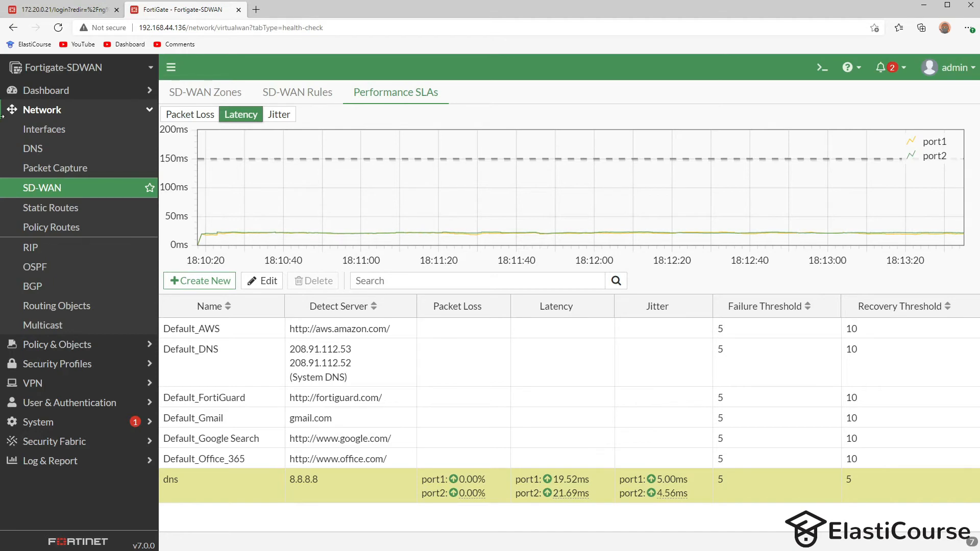
{"action": "left_click", "coordinate": [36, 91]}
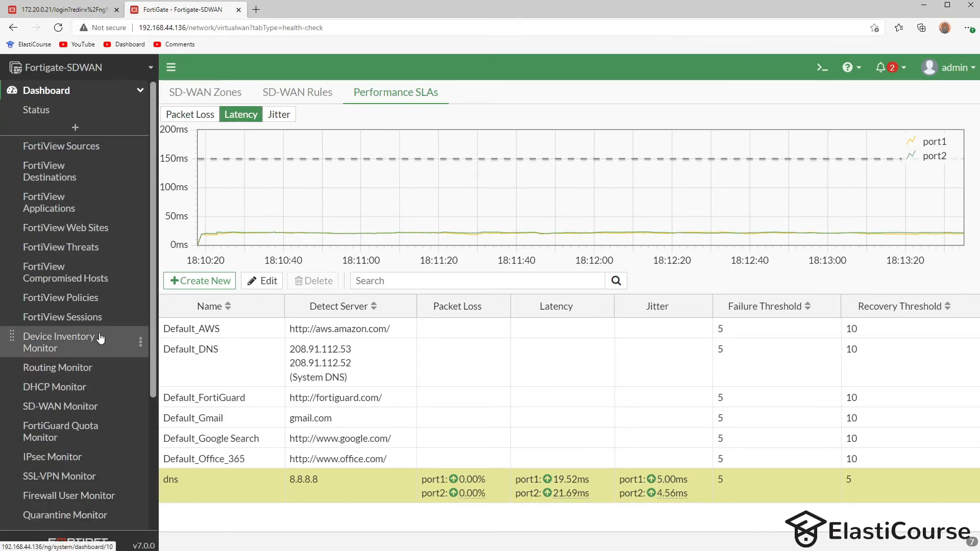
- Open the SD-WAN Monitor and select the port1 interface row
{"action": "left_click", "coordinate": [66, 406]}
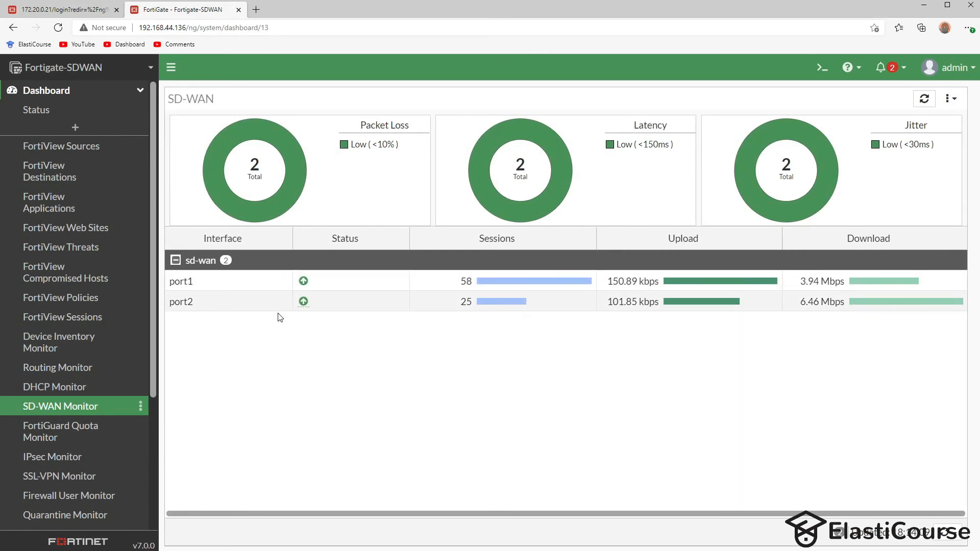
{"action": "left_click", "coordinate": [456, 282]}
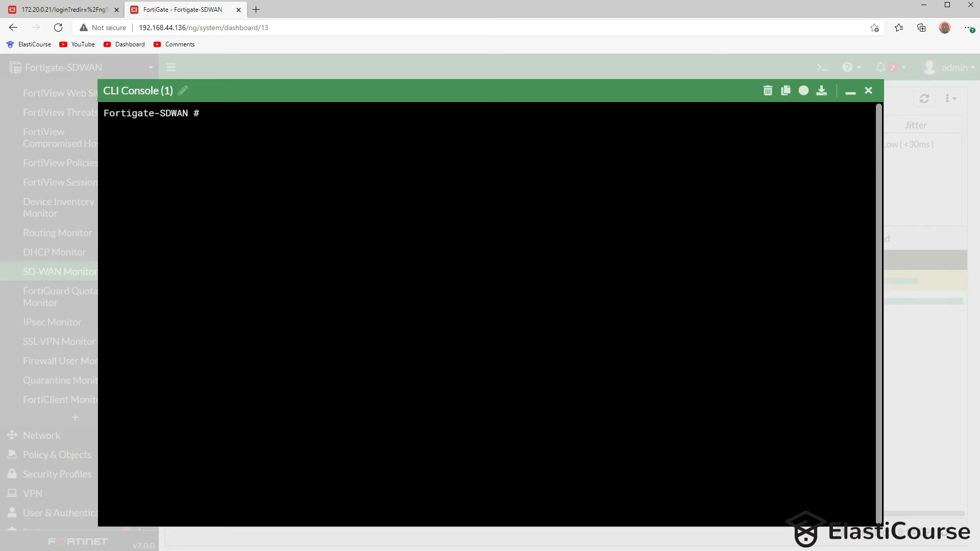
- Run 'diag sys sdwan sla-log dns 1' in the console, then rerun it with 2
{"action": "type", "text": "diag sys sdwan sla-log "}
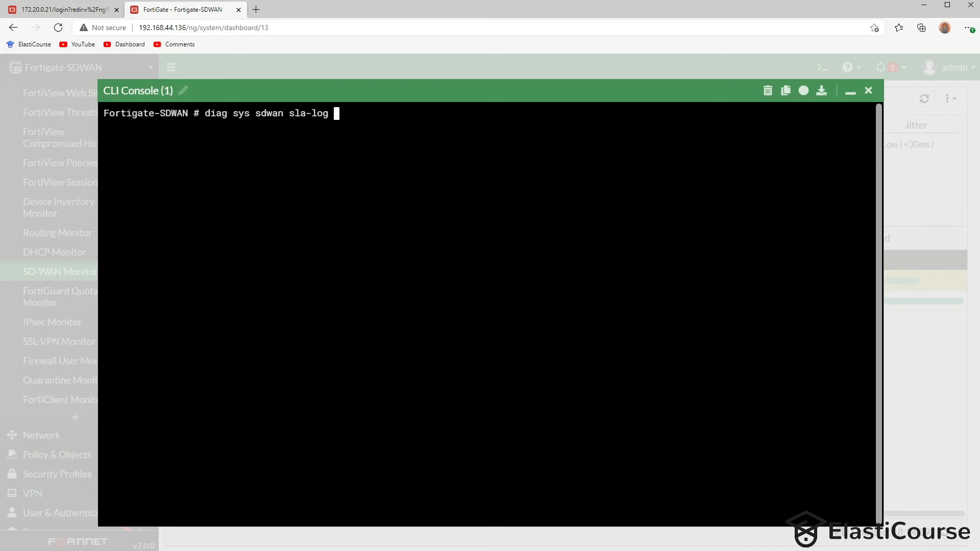
{"action": "type", "text": "dns"}
{"action": "type", "text": "1"}
{"action": "key", "text": "Return"}
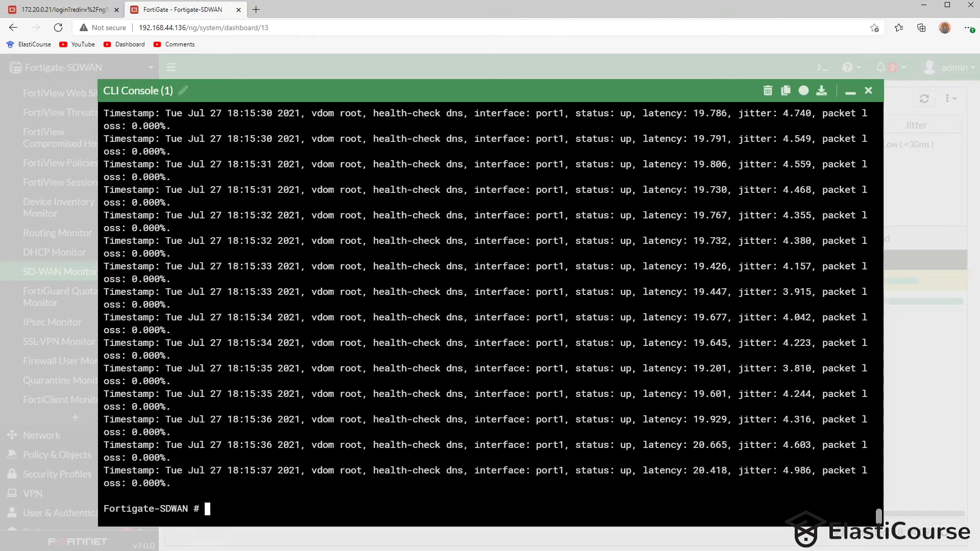
{"action": "key", "text": "Up"}
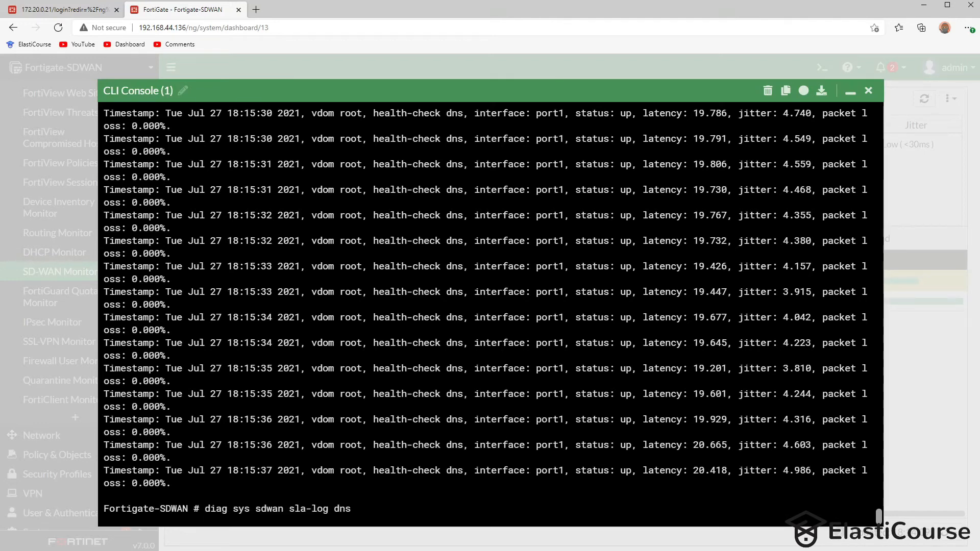
{"action": "type", "text": "2"}
{"action": "key", "text": "Return"}
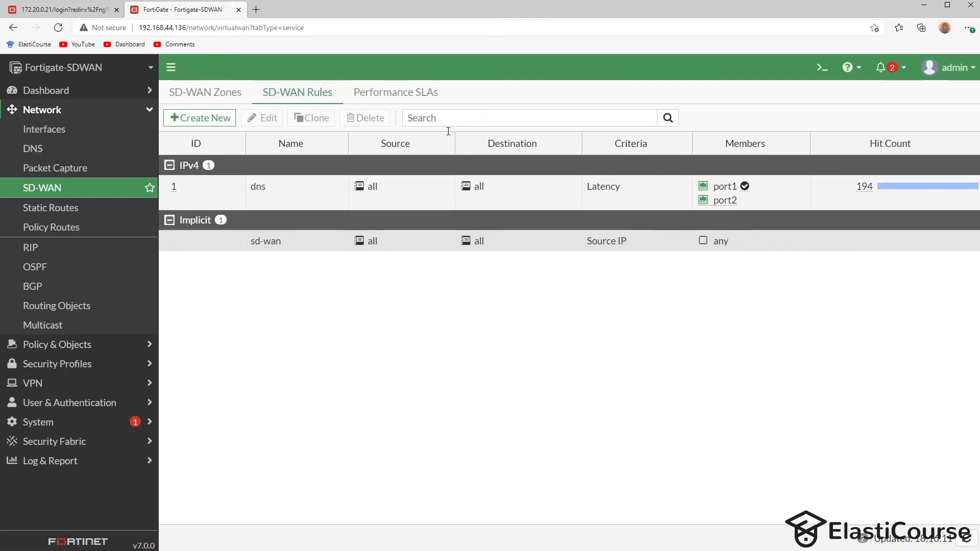
- Confirm the dns SD-WAN rule now marks port1 as the selected member
{"action": "mouse_move", "coordinate": [745, 193]}
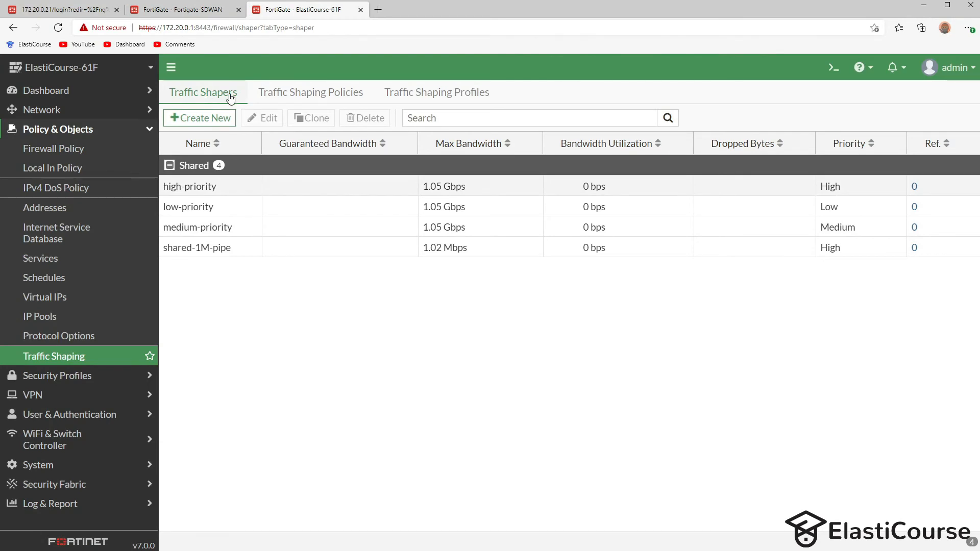
- Create shared shaper 'congestion' with Low priority and 100 kbps guaranteed bandwidth
{"action": "left_click", "coordinate": [205, 119]}
{"action": "left_click", "coordinate": [252, 142]}
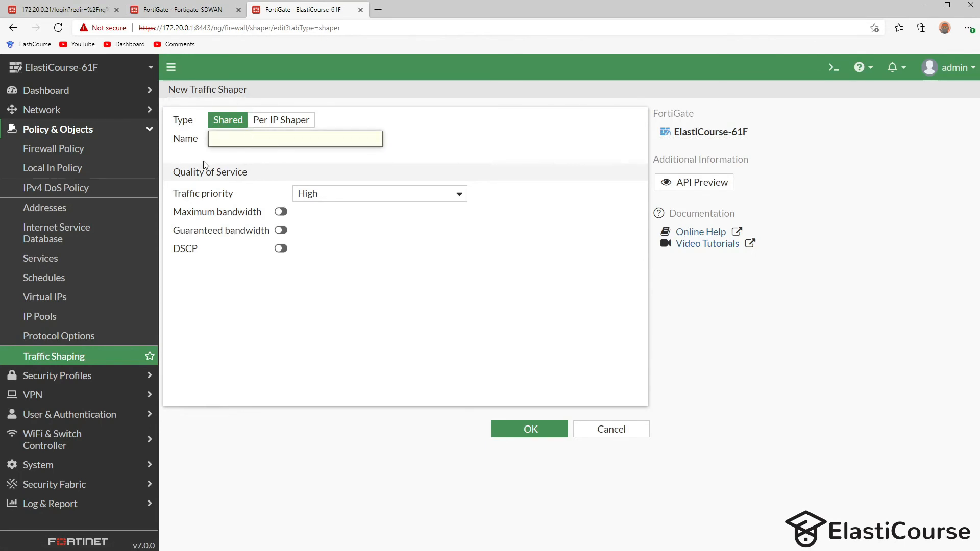
{"action": "type", "text": "congestion"}
{"action": "left_click", "coordinate": [269, 165]}
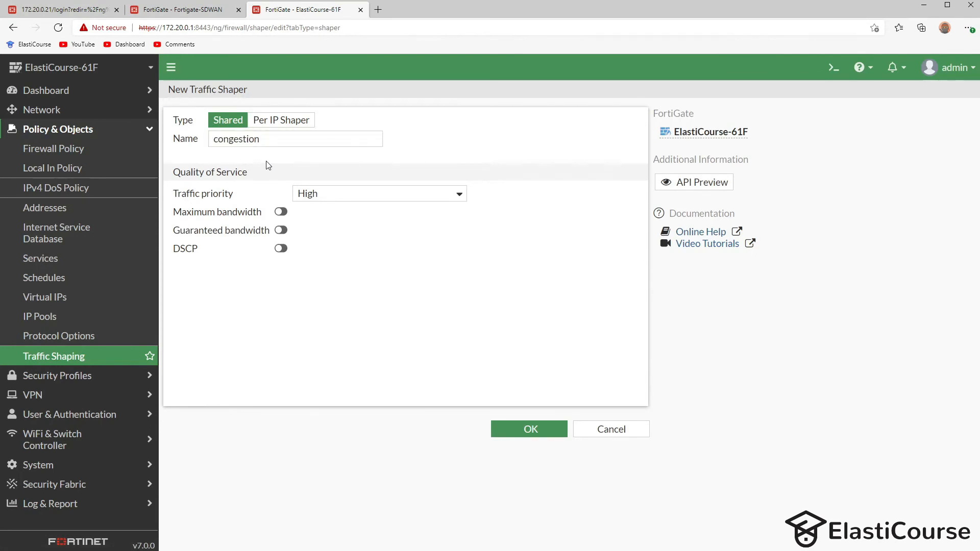
{"action": "left_click", "coordinate": [317, 199]}
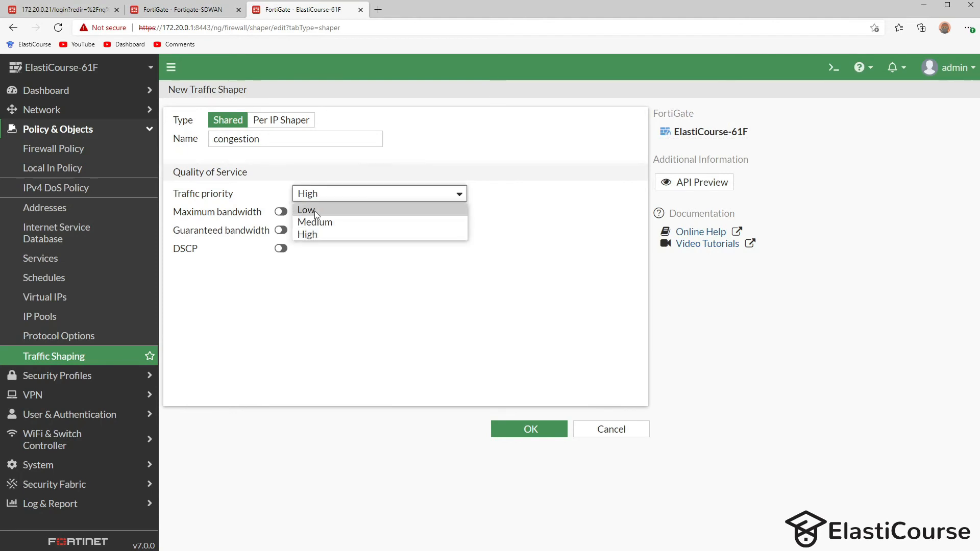
{"action": "left_click", "coordinate": [315, 209]}
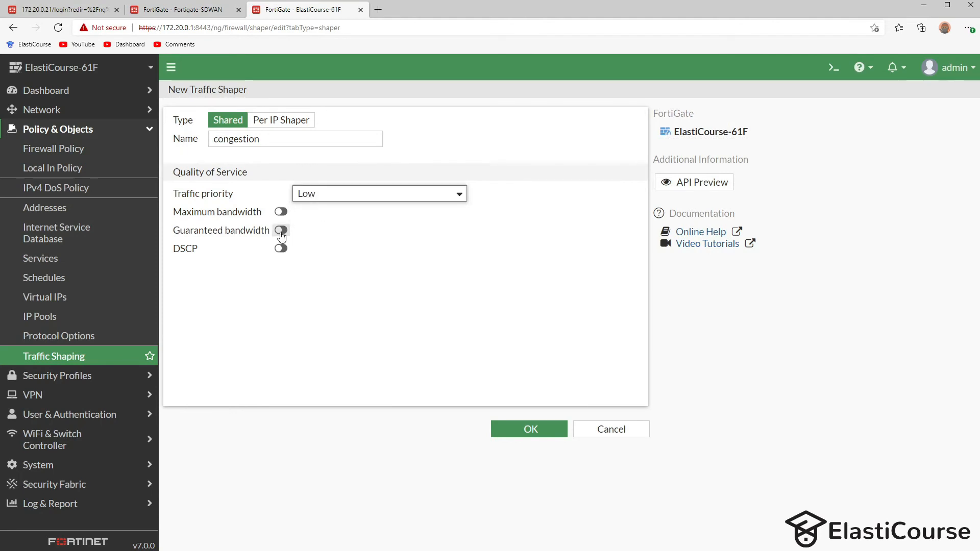
{"action": "left_click", "coordinate": [281, 231]}
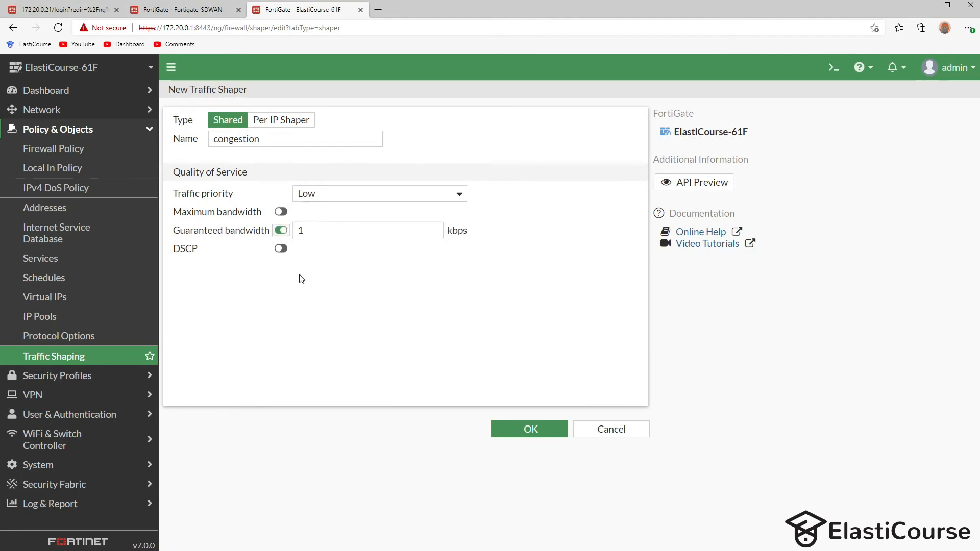
{"action": "left_click", "coordinate": [331, 234]}
{"action": "type", "text": "00"}
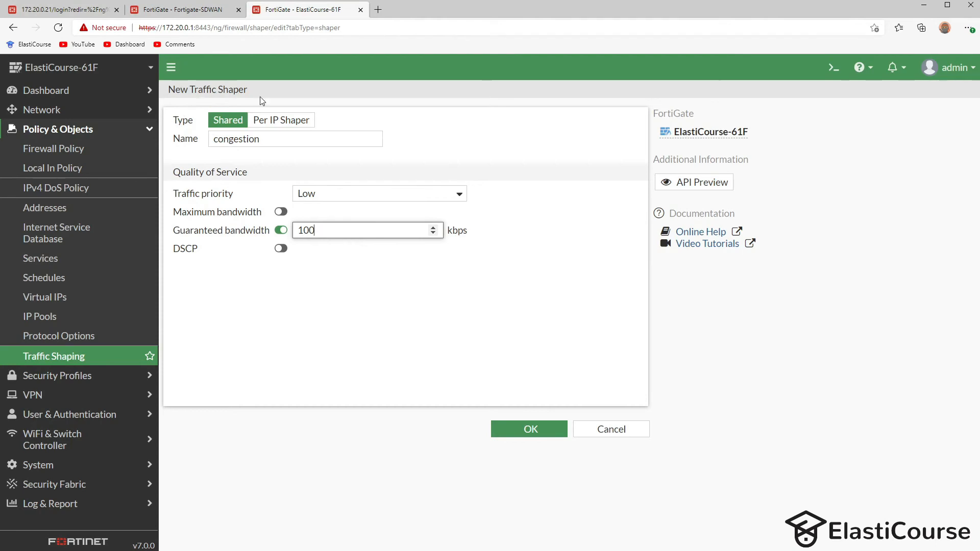
{"action": "left_click", "coordinate": [531, 429]}
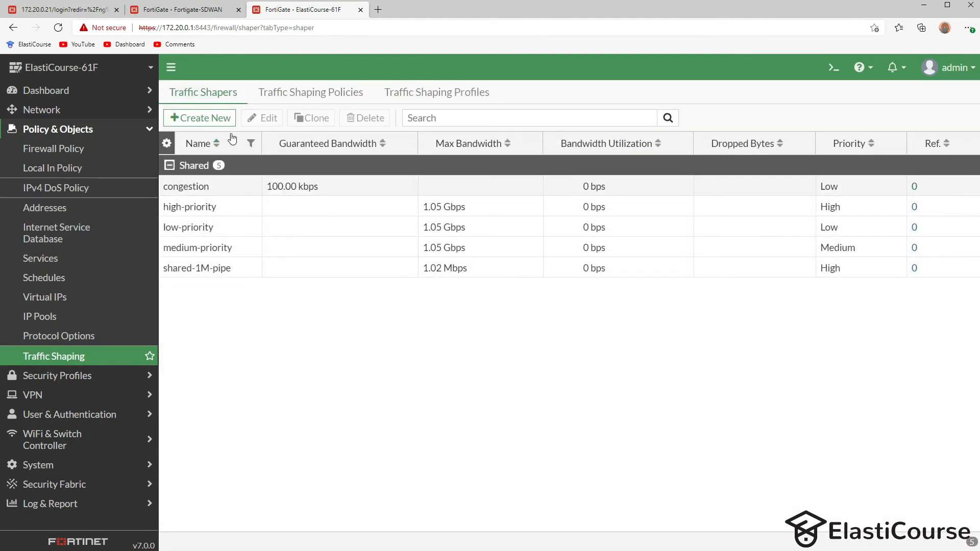
{"action": "left_click", "coordinate": [285, 98]}
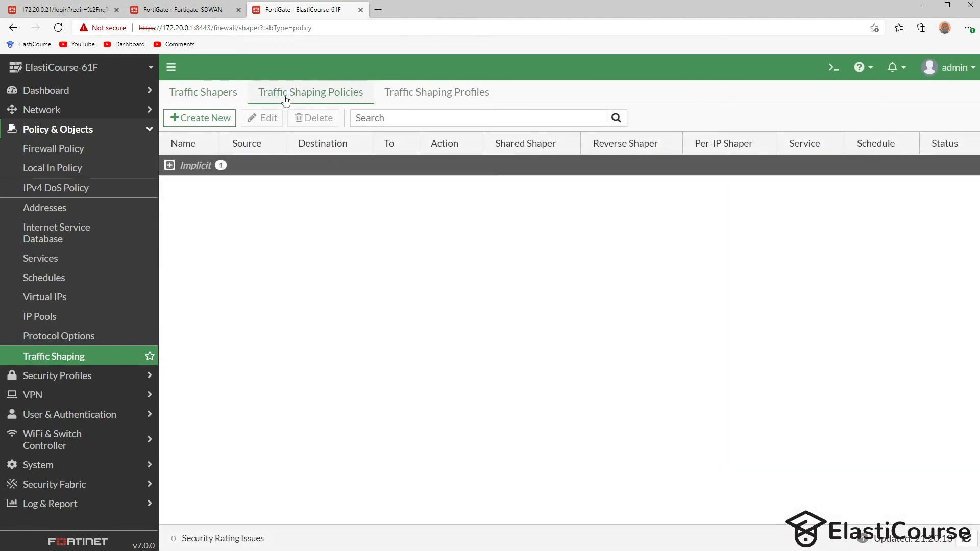
- Start a shaping policy named congestion from source 172.20.0.21 to destination all
{"action": "left_click", "coordinate": [182, 122]}
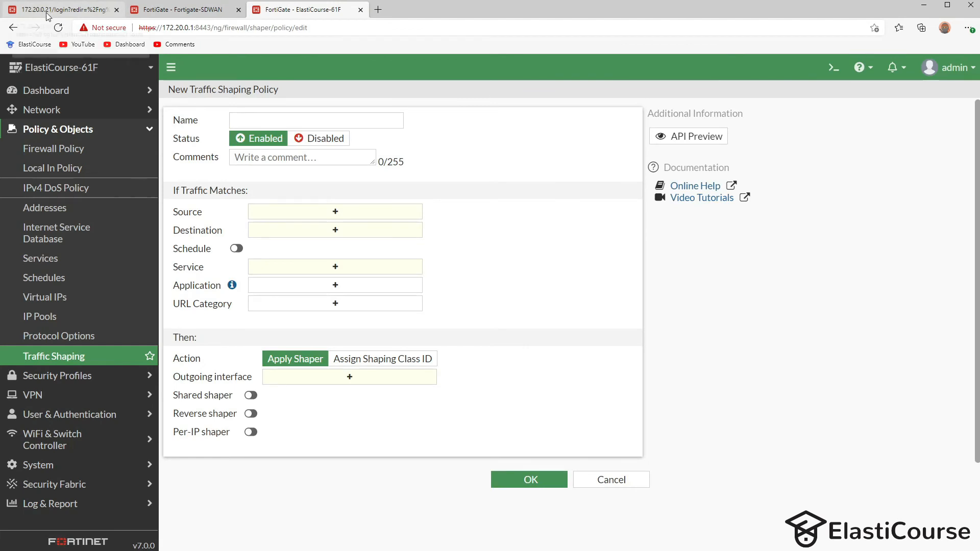
{"action": "left_click", "coordinate": [314, 123]}
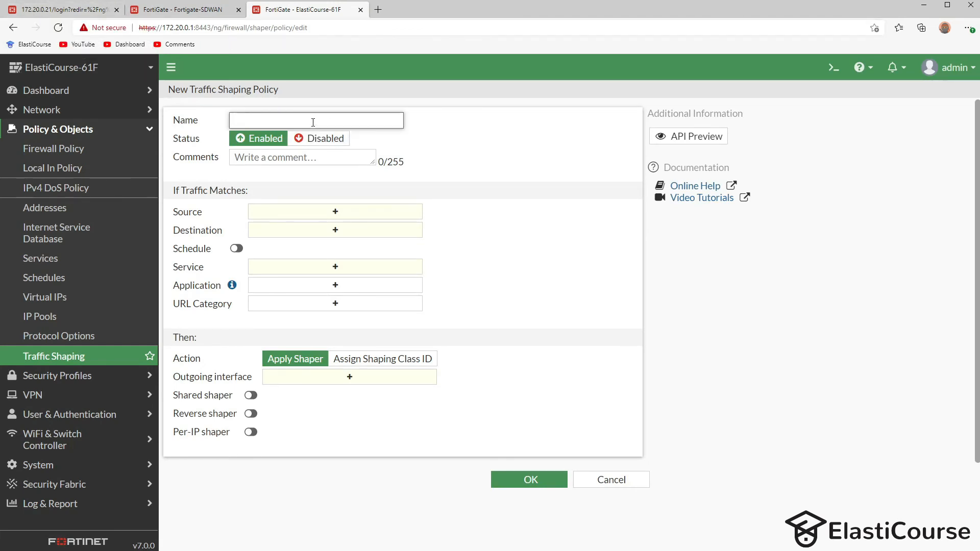
{"action": "type", "text": "congestion"}
{"action": "left_click", "coordinate": [294, 212]}
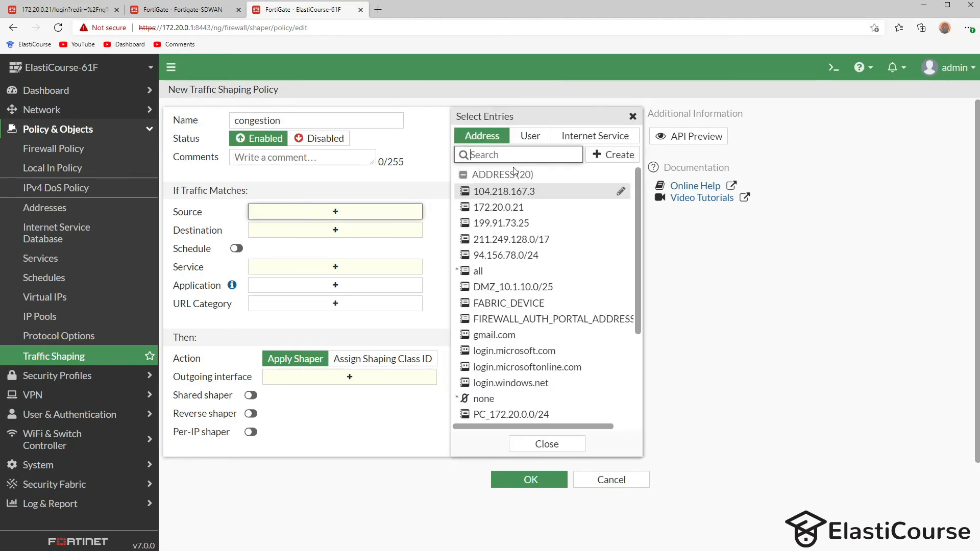
{"action": "mouse_move", "coordinate": [492, 214]}
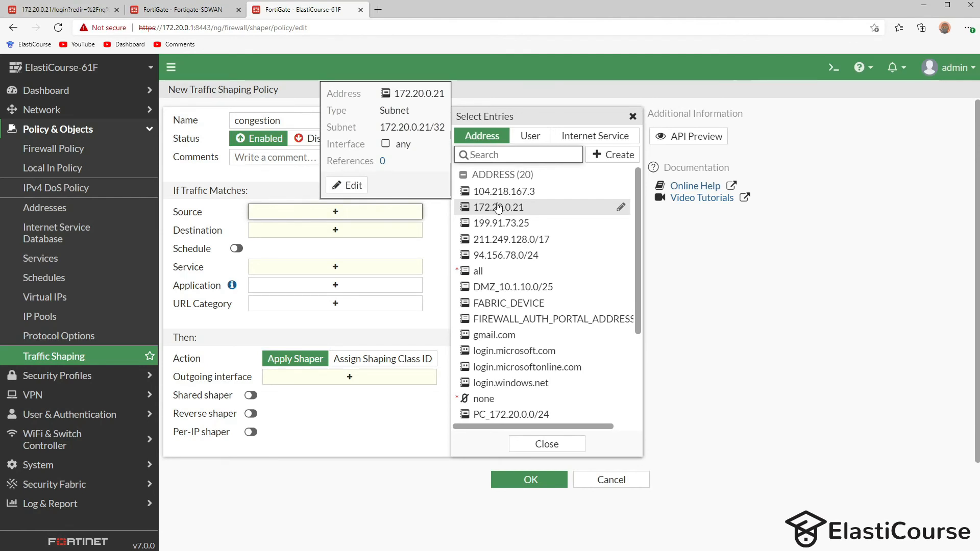
{"action": "left_click", "coordinate": [499, 207]}
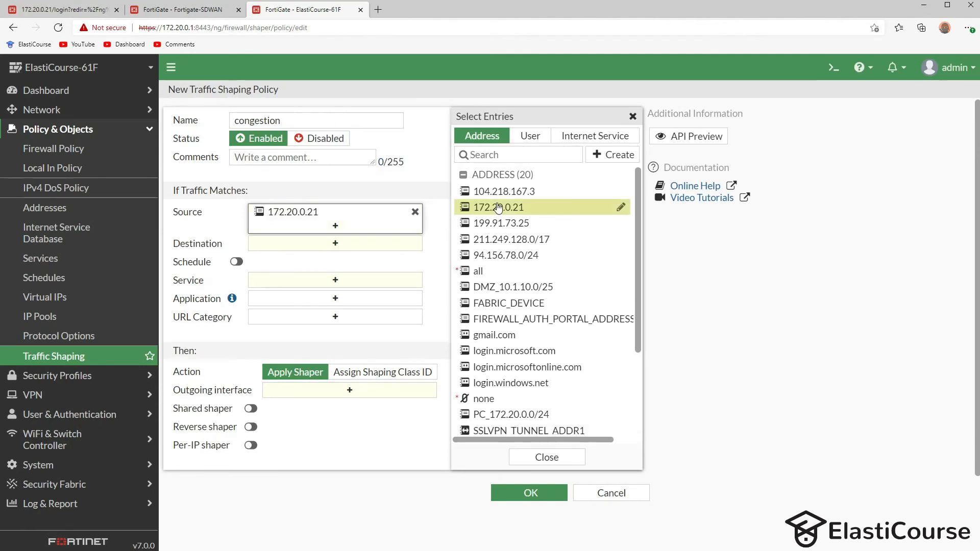
{"action": "left_click", "coordinate": [303, 250]}
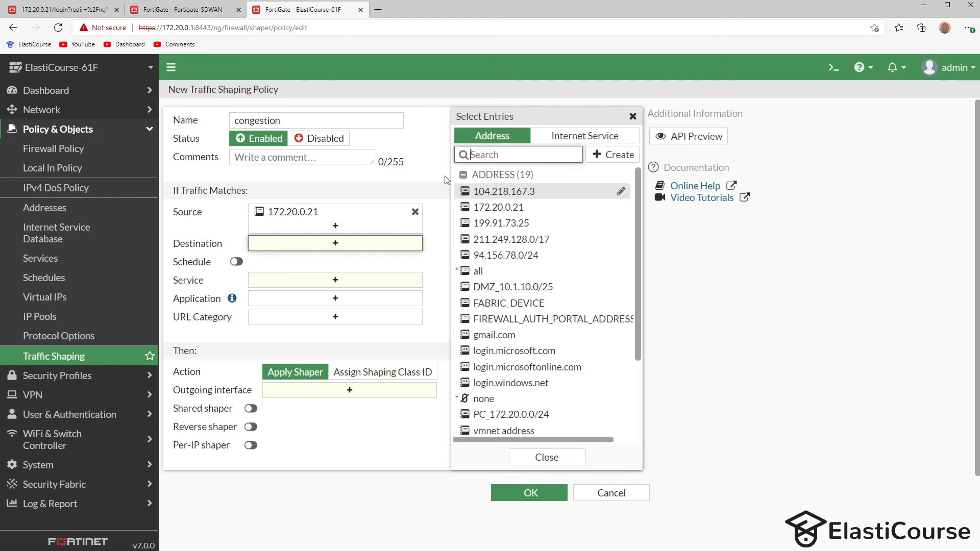
{"action": "left_click", "coordinate": [481, 272]}
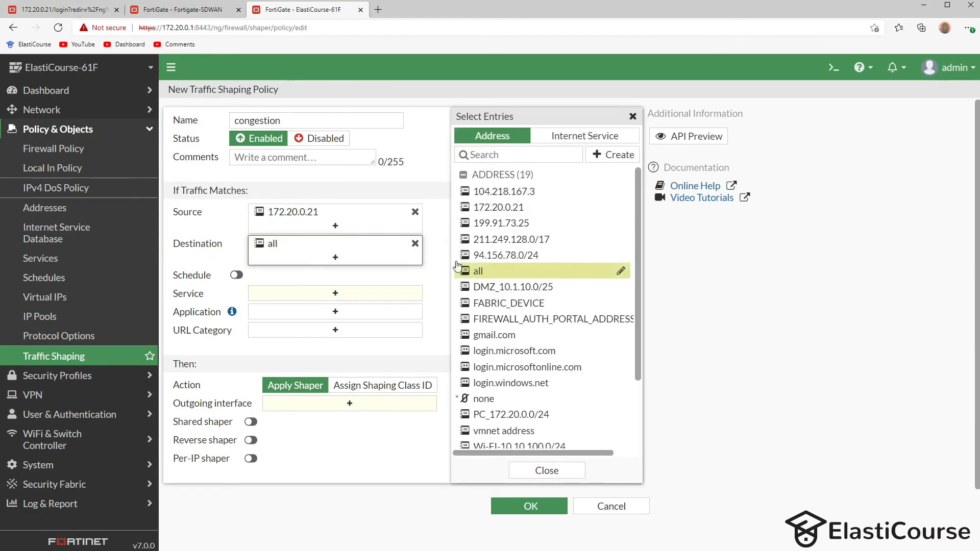
- Match ALL services out wan2, apply the congestion shared shaper, and save the policy
{"action": "left_click", "coordinate": [324, 292]}
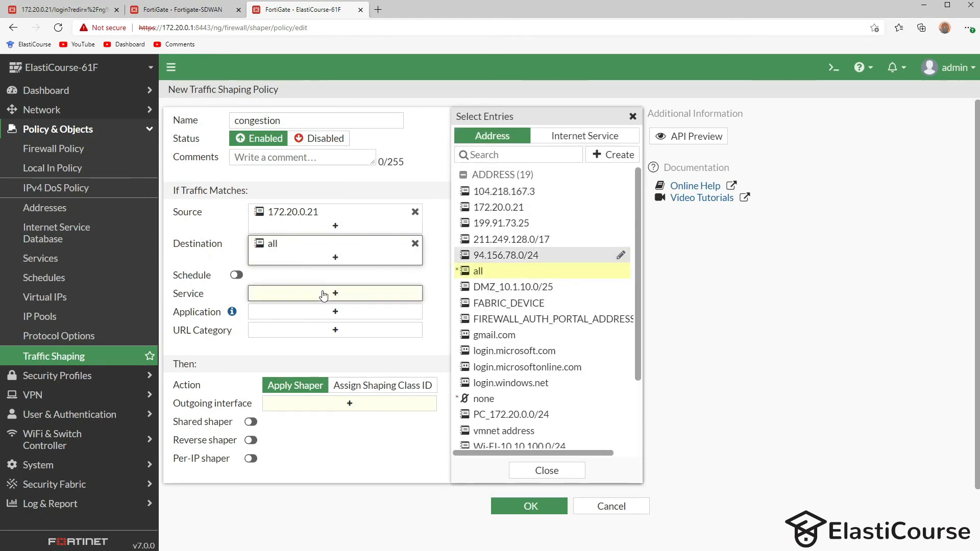
{"action": "left_click", "coordinate": [489, 187]}
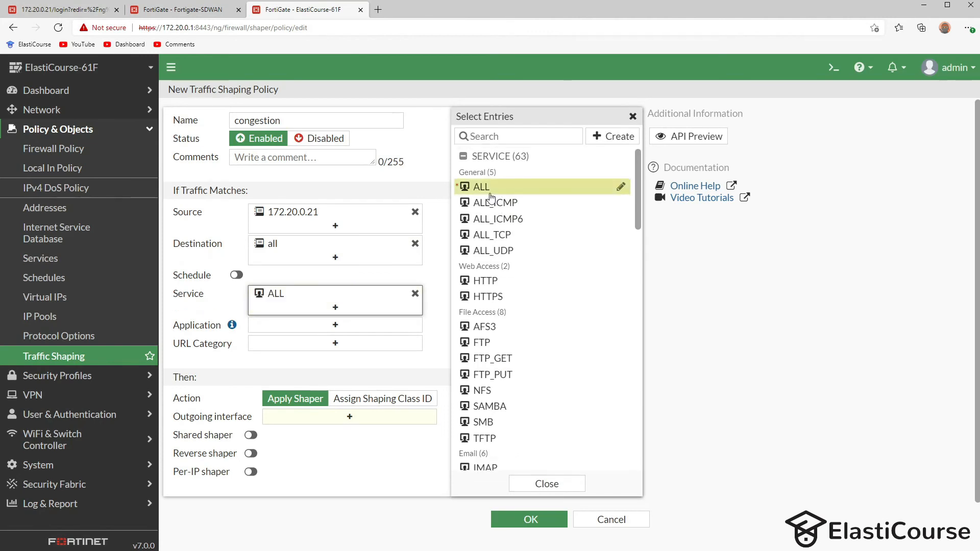
{"action": "left_click", "coordinate": [307, 423]}
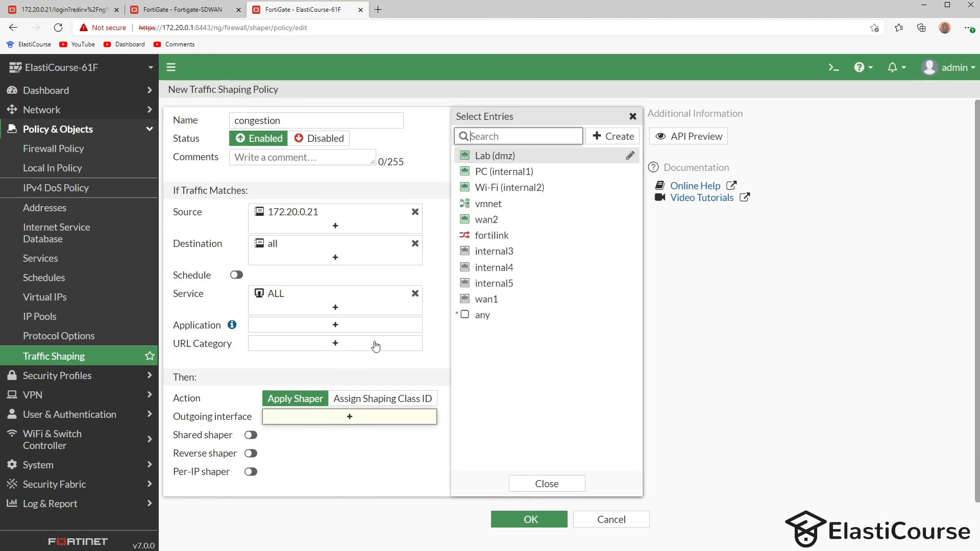
{"action": "left_click", "coordinate": [490, 219]}
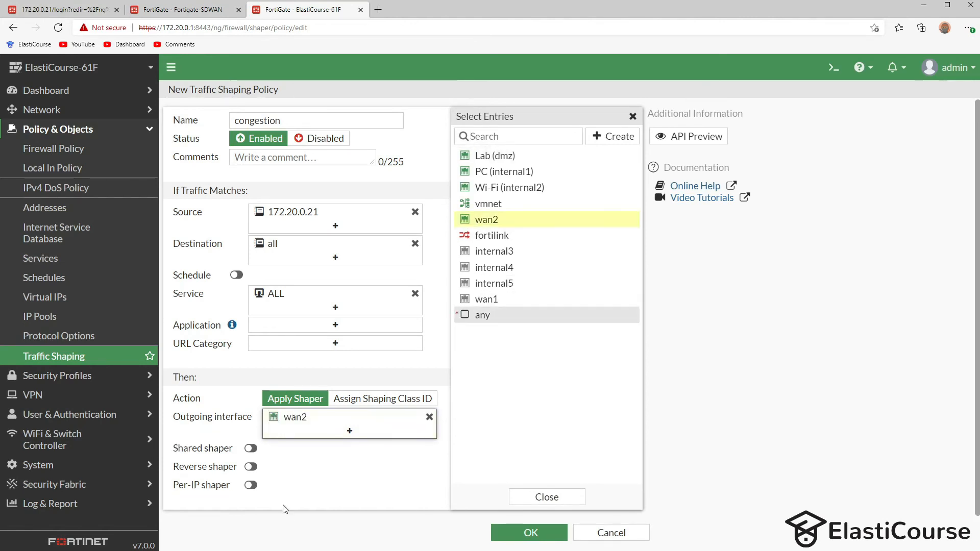
{"action": "left_click", "coordinate": [542, 497]}
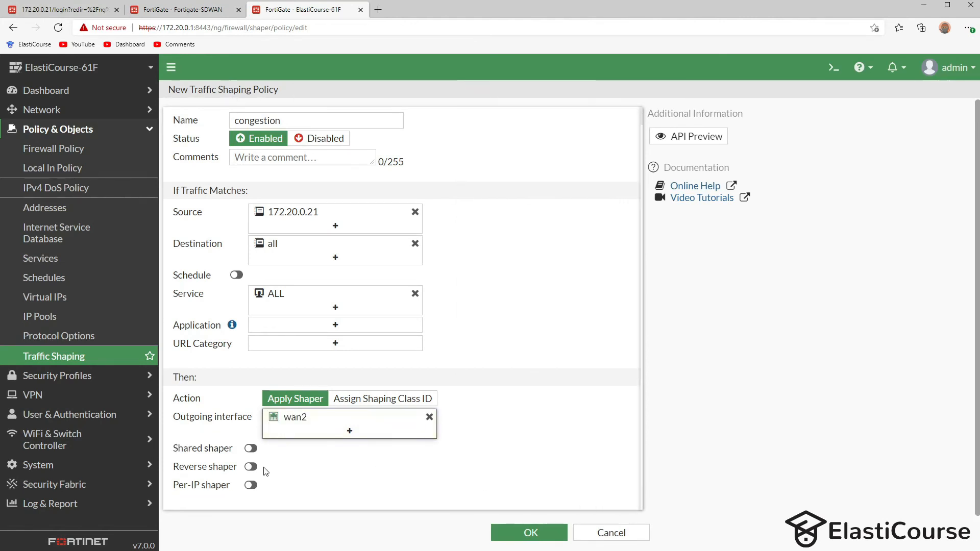
{"action": "left_click", "coordinate": [251, 448]}
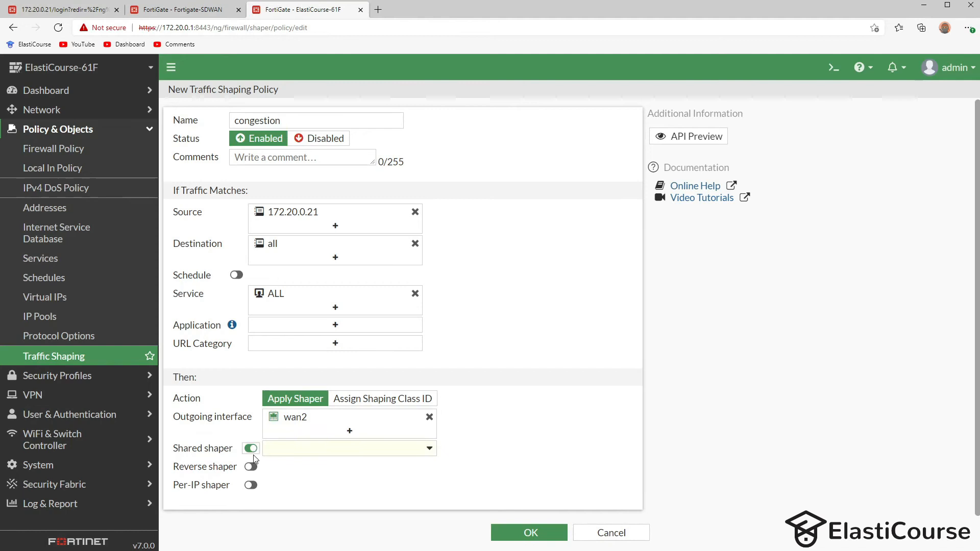
{"action": "left_click", "coordinate": [282, 450]}
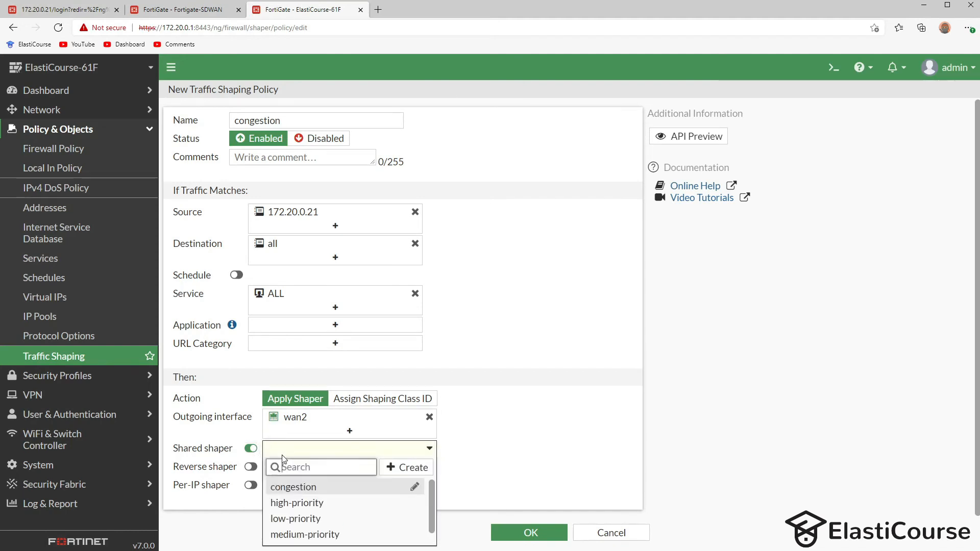
{"action": "left_click", "coordinate": [296, 488]}
{"action": "left_click", "coordinate": [531, 533]}
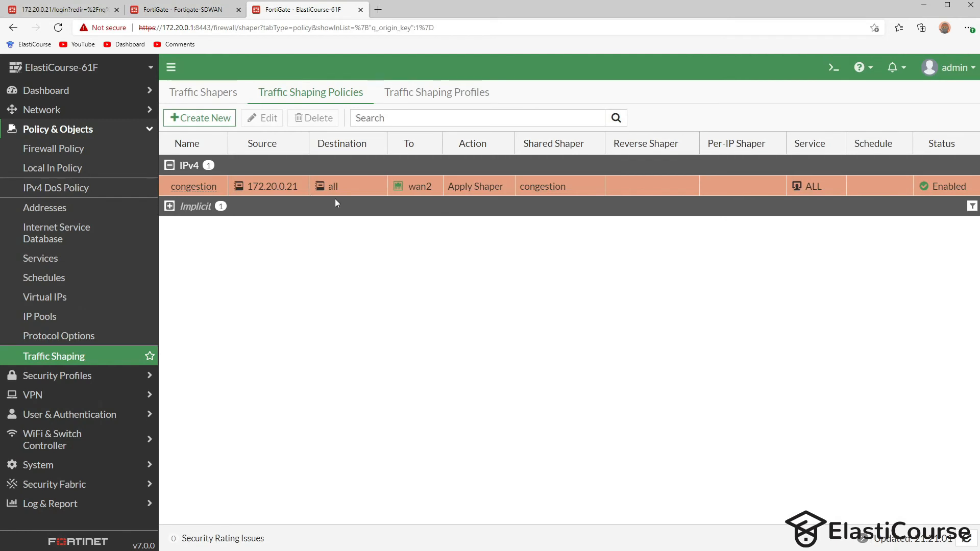
- Switch to the Fortigate-SDWAN tab and reload its SD-WAN Rules page
{"action": "left_click", "coordinate": [184, 10]}
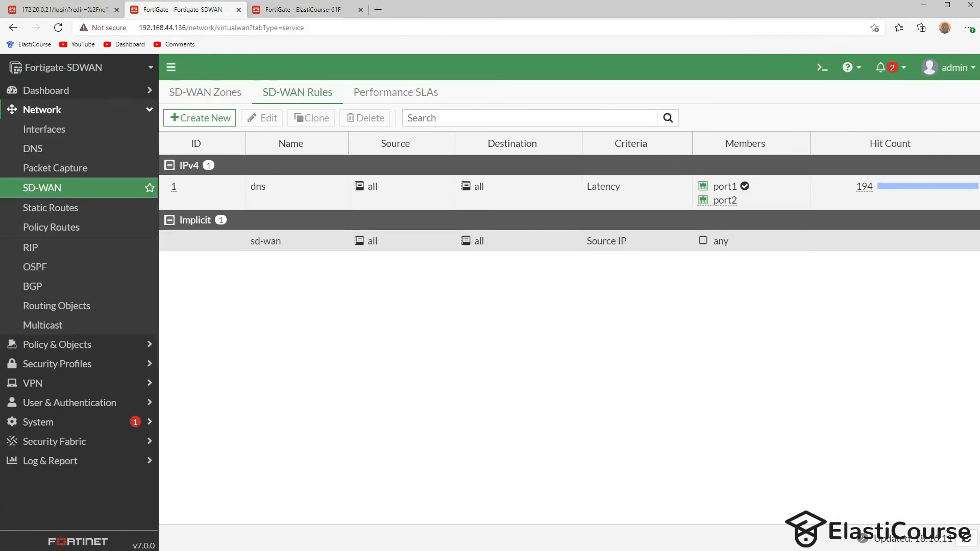
{"action": "left_click", "coordinate": [60, 27]}
{"action": "mouse_move", "coordinate": [733, 203]}
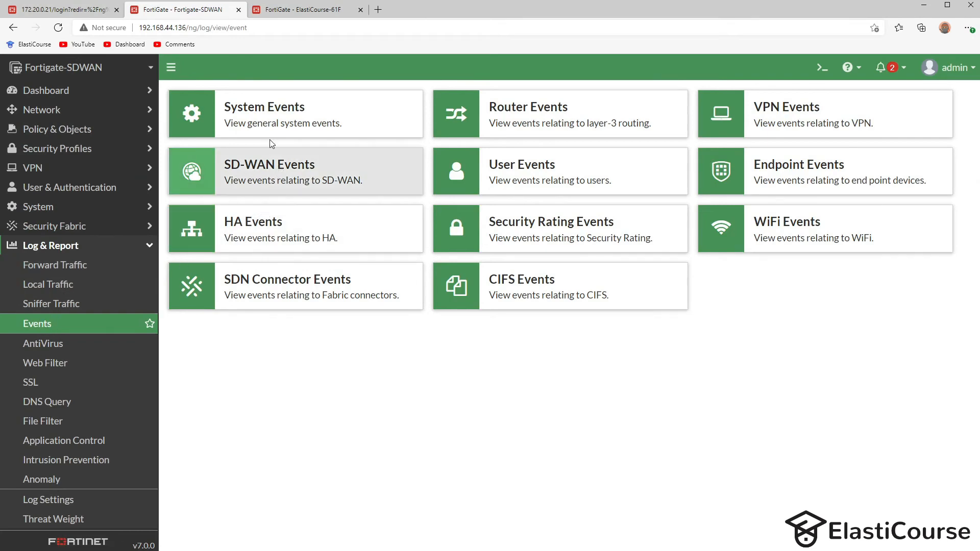
- Inspect SD-WAN event details, including the latest dns redirection event, then view SD-WAN Zones bandwidth
{"action": "left_click", "coordinate": [245, 168]}
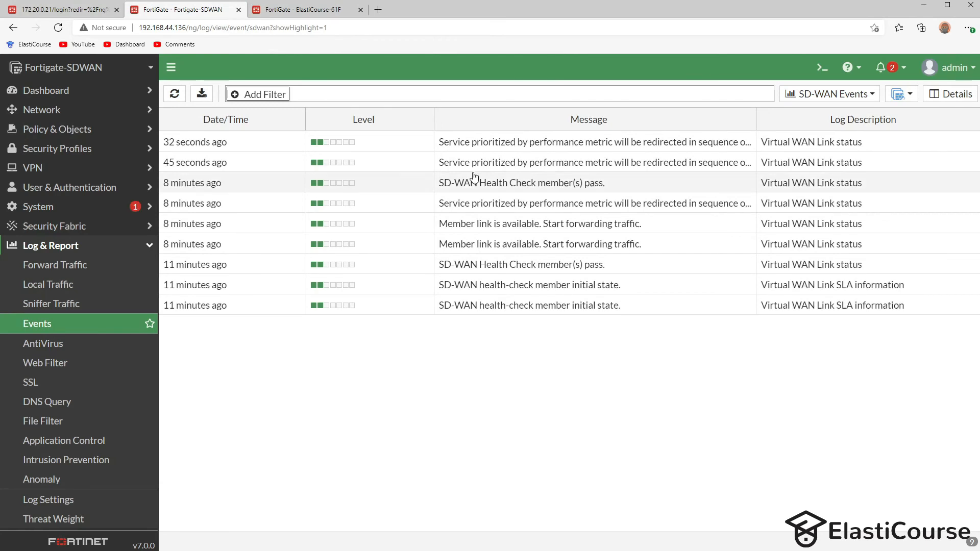
{"action": "left_click", "coordinate": [490, 166]}
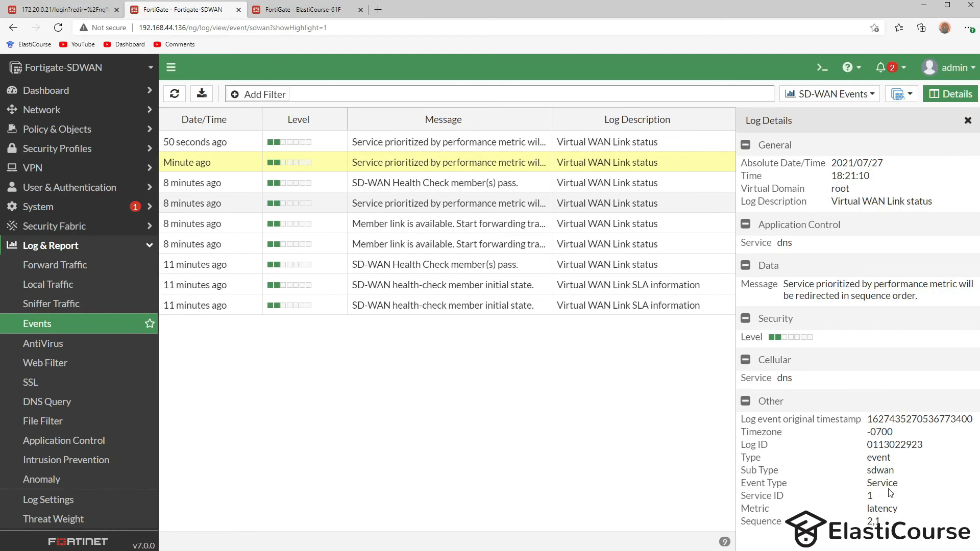
{"action": "left_click", "coordinate": [399, 147]}
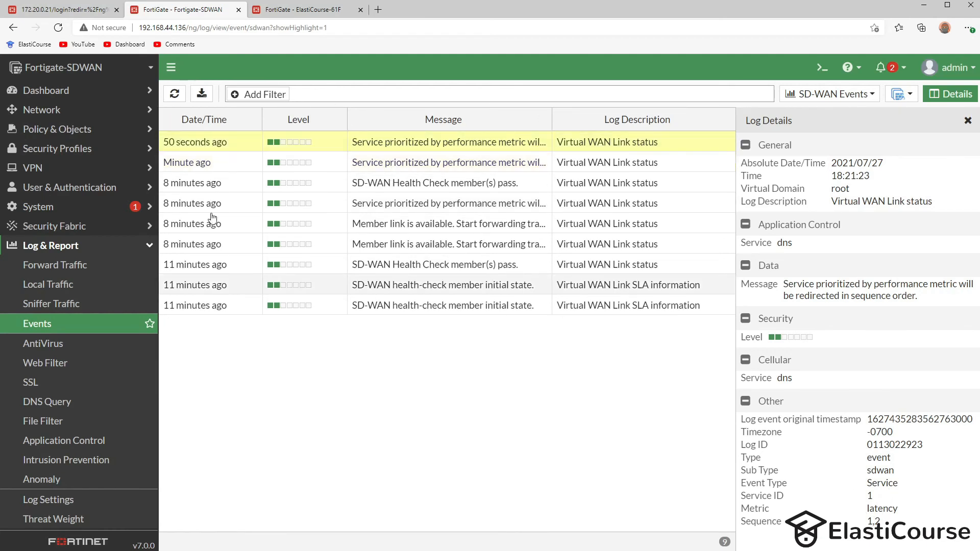
{"action": "left_click", "coordinate": [175, 94]}
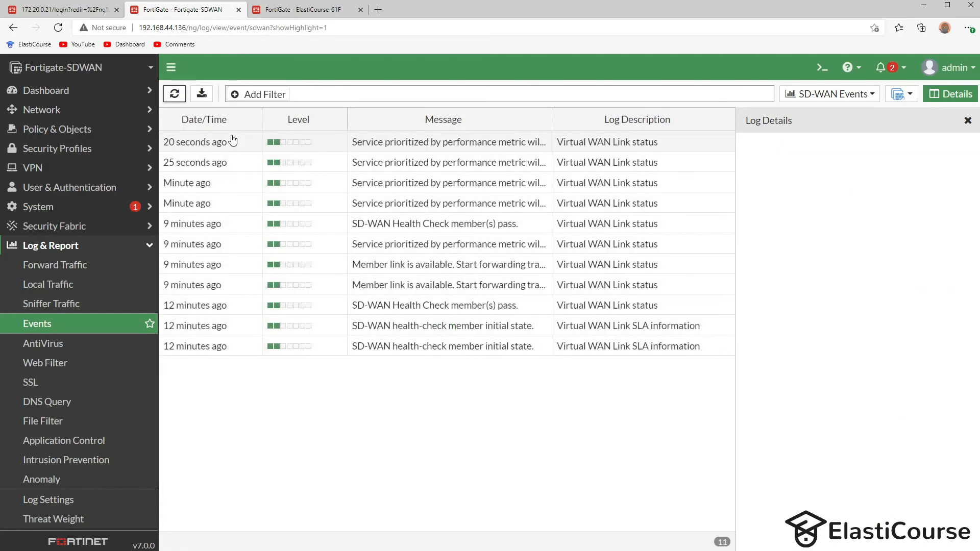
{"action": "left_click", "coordinate": [389, 163]}
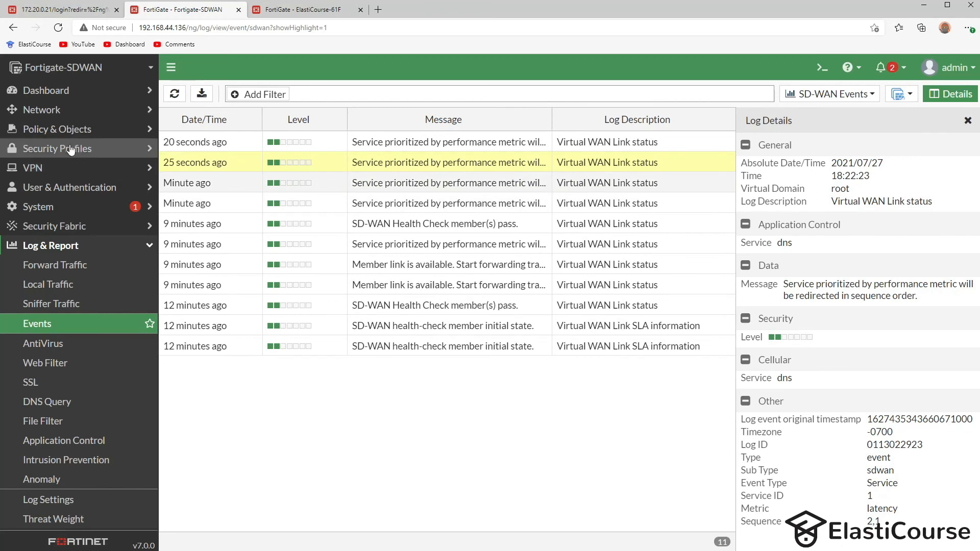
{"action": "left_click", "coordinate": [51, 110]}
{"action": "left_click", "coordinate": [75, 193]}
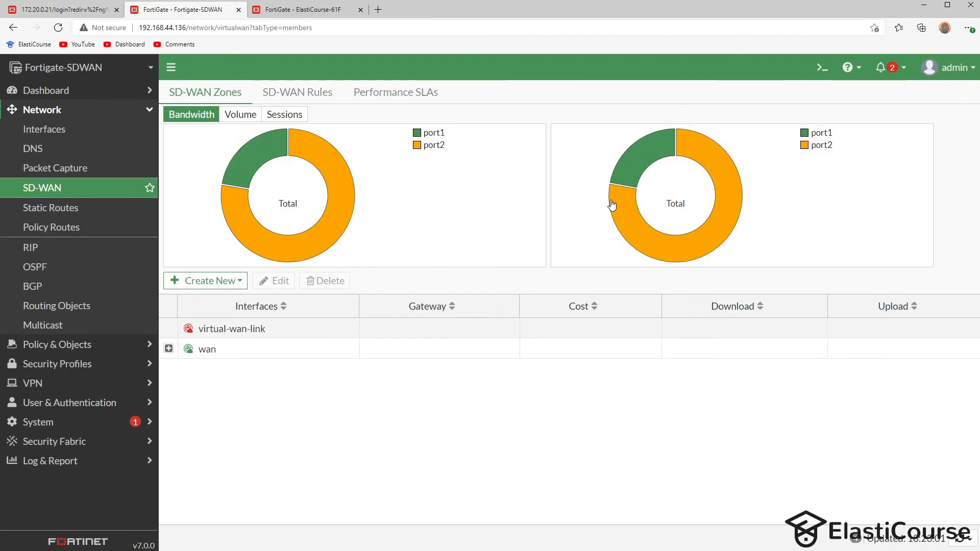
- Expand the wan zone to show port1 and port2, then check the dns SLA and its jitter chart
{"action": "left_click", "coordinate": [168, 348]}
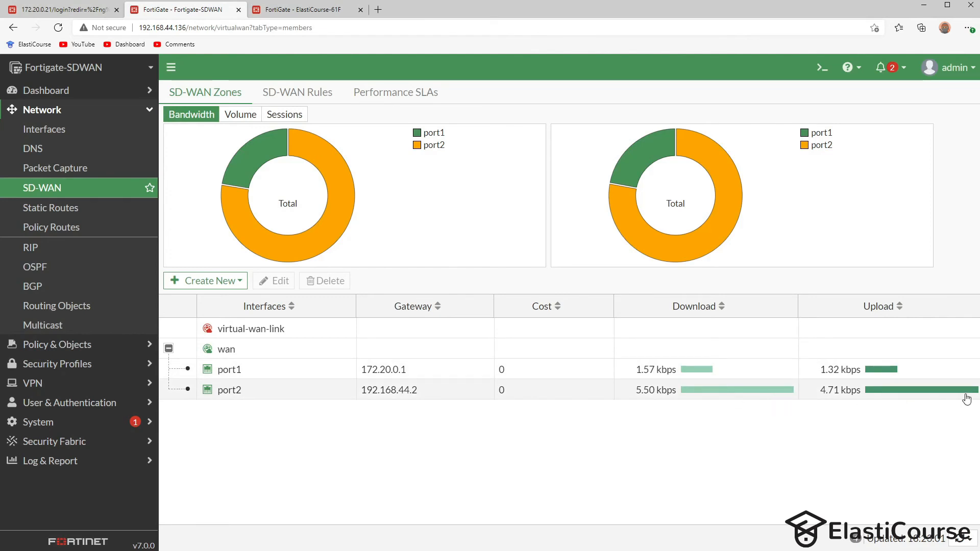
{"action": "left_click", "coordinate": [350, 98]}
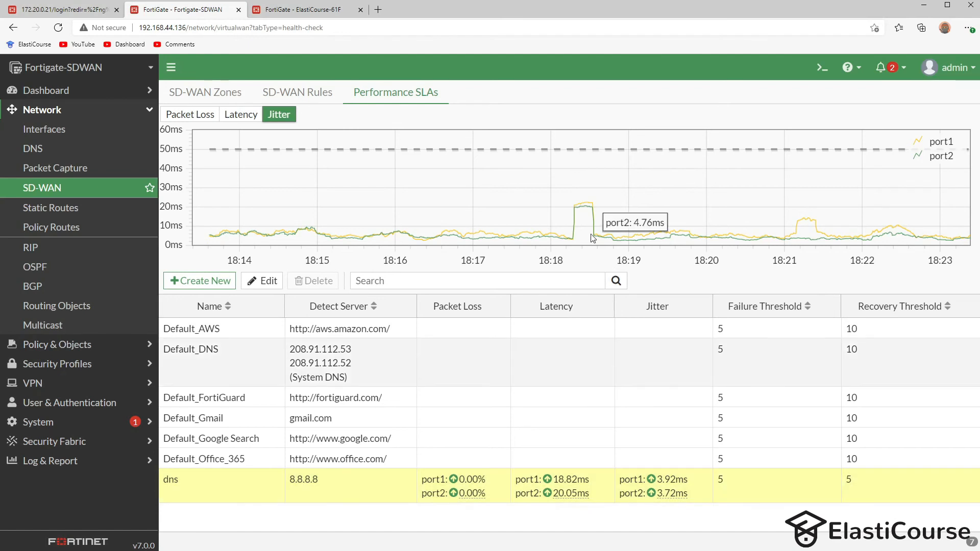
{"action": "mouse_move", "coordinate": [589, 201]}
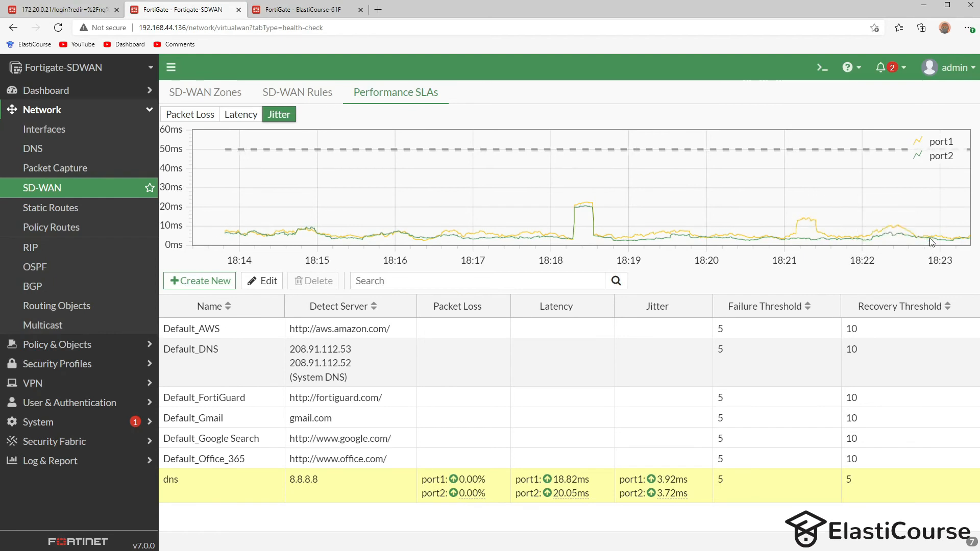
{"action": "mouse_move", "coordinate": [280, 149]}
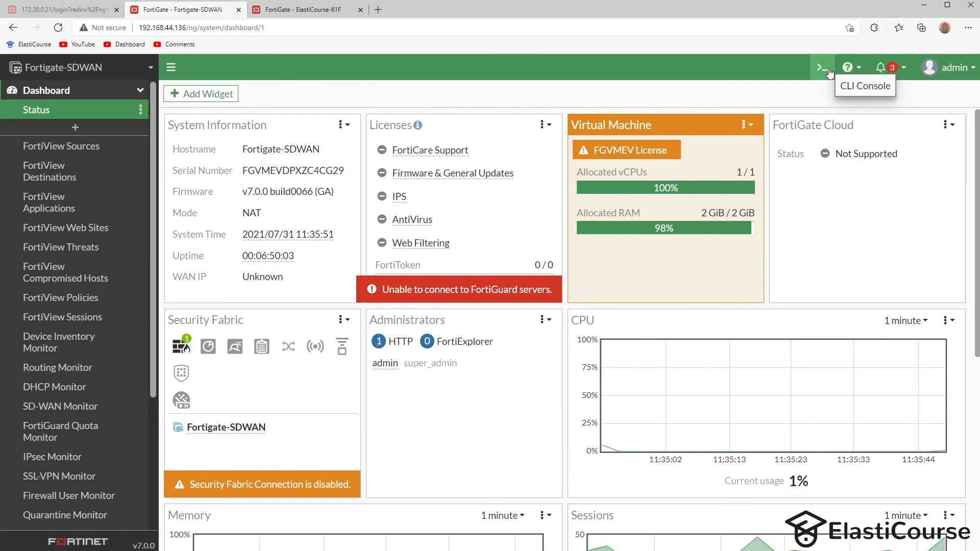
- Run diag sniffer packet any 'host 8.8.8.8' and highlight the 172.20.0.21 and 192.168.44.136 sources
{"action": "left_click", "coordinate": [823, 68]}
{"action": "type", "text": "diag sni"}
{"action": "type", "text": "ffer "}
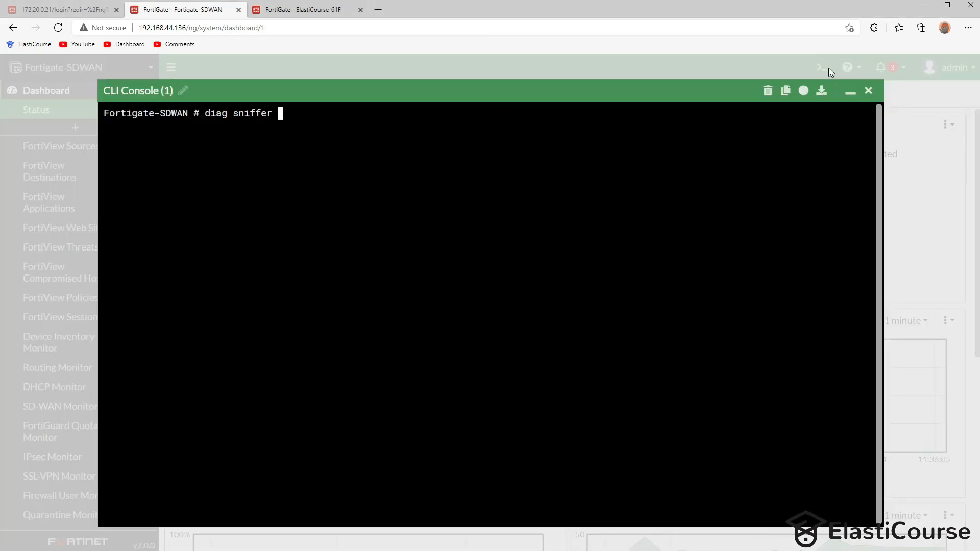
{"action": "type", "text": "packet "}
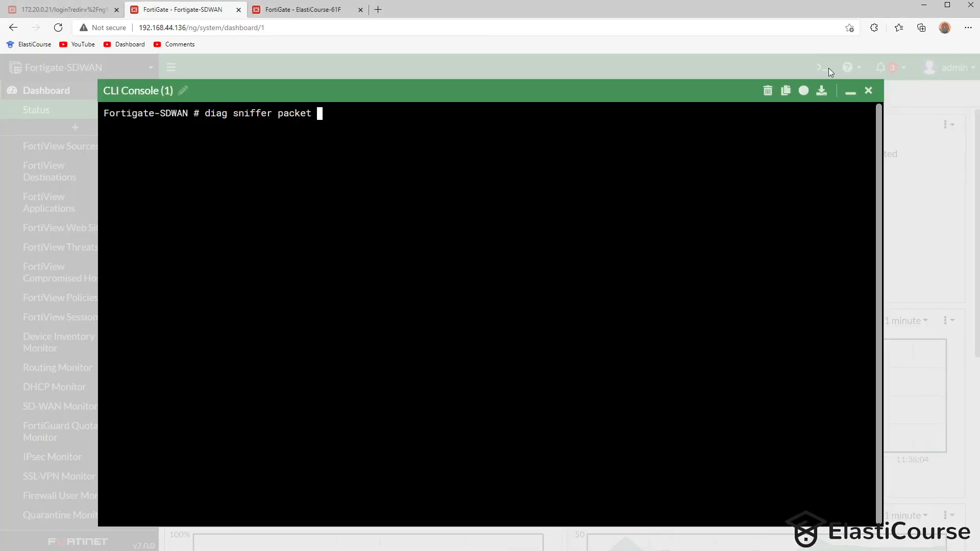
{"action": "type", "text": "any 'hos"}
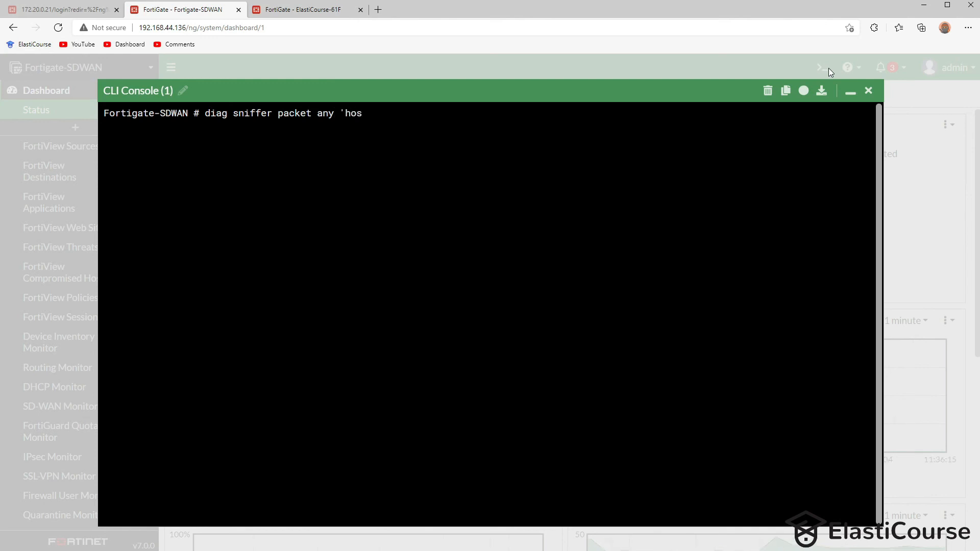
{"action": "type", "text": "t 8.8.8.8"}
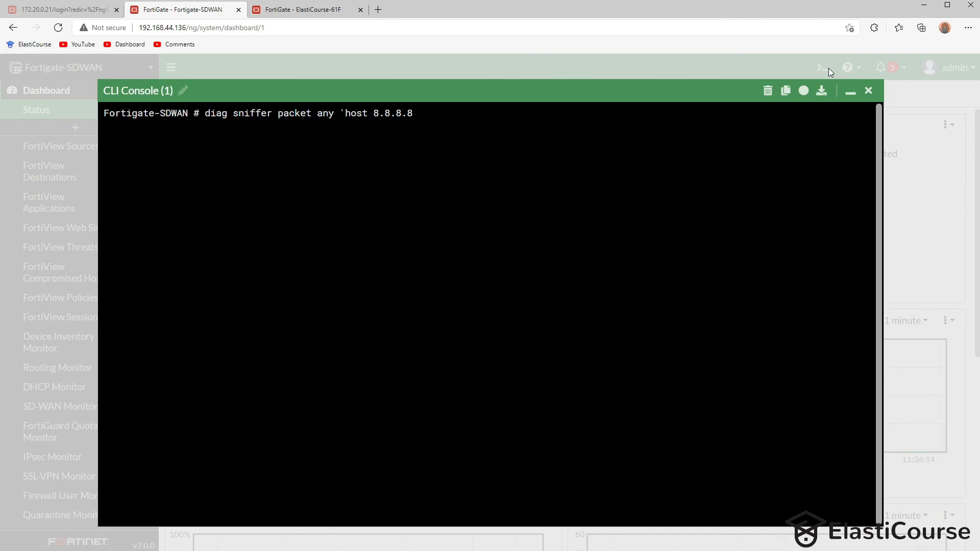
{"action": "type", "text": "'"}
{"action": "key", "text": "Return"}
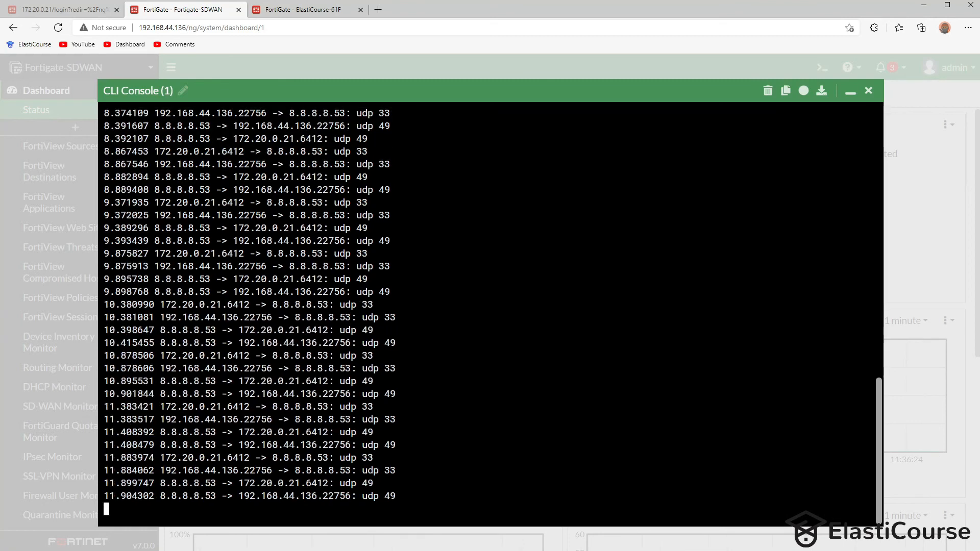
{"action": "key", "text": "ctrl+c"}
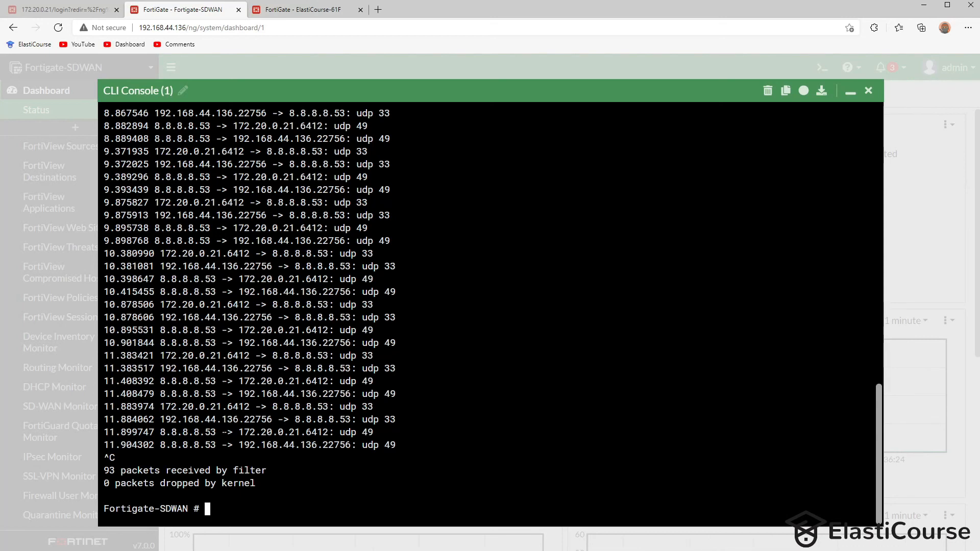
{"action": "left_click_drag", "start_coordinate": [245, 432], "coordinate": [339, 432]}
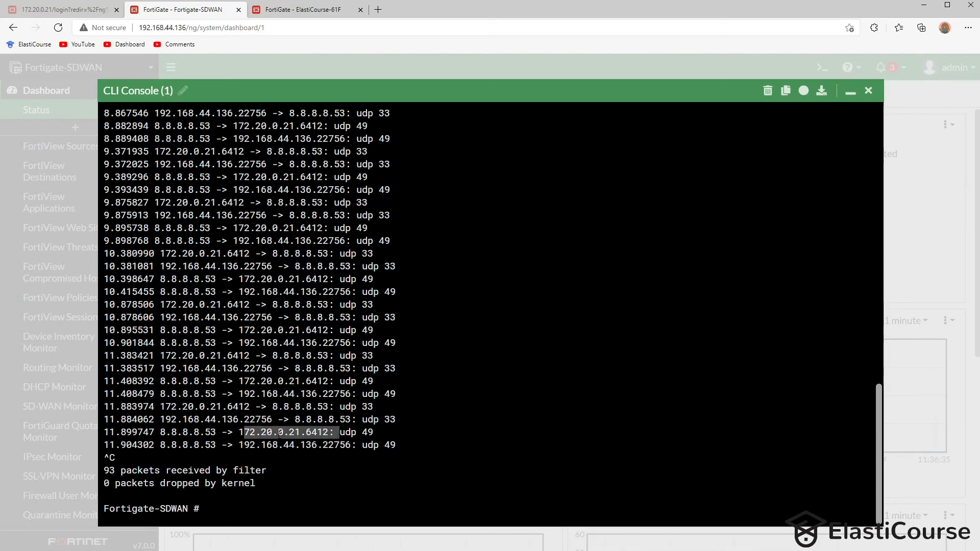
{"action": "left_click_drag", "start_coordinate": [245, 444], "coordinate": [322, 445]}
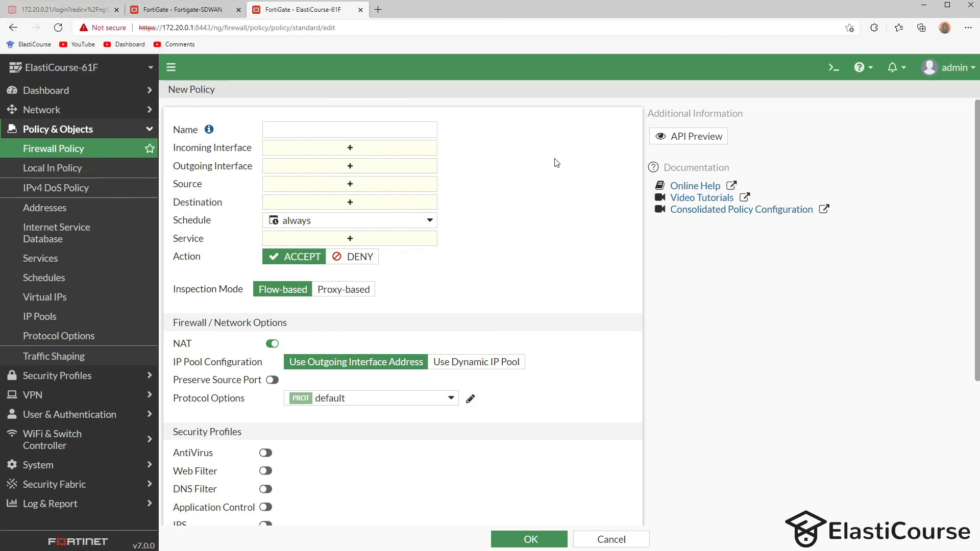
- Set the policy to go from PC (internal1) to wan2, with source 172.20.0.21 and destination 8.8.8.8
{"action": "left_click", "coordinate": [349, 147]}
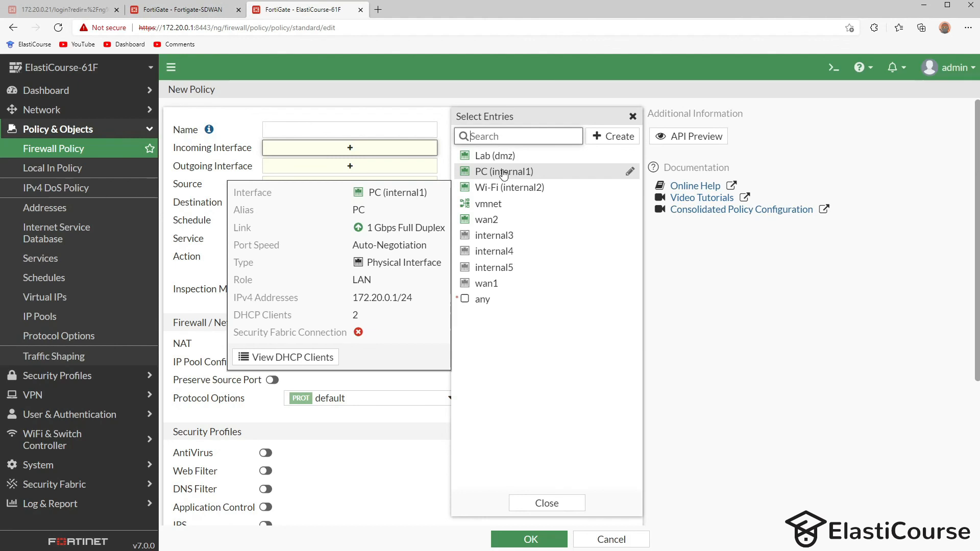
{"action": "left_click", "coordinate": [504, 172]}
{"action": "left_click", "coordinate": [336, 184]}
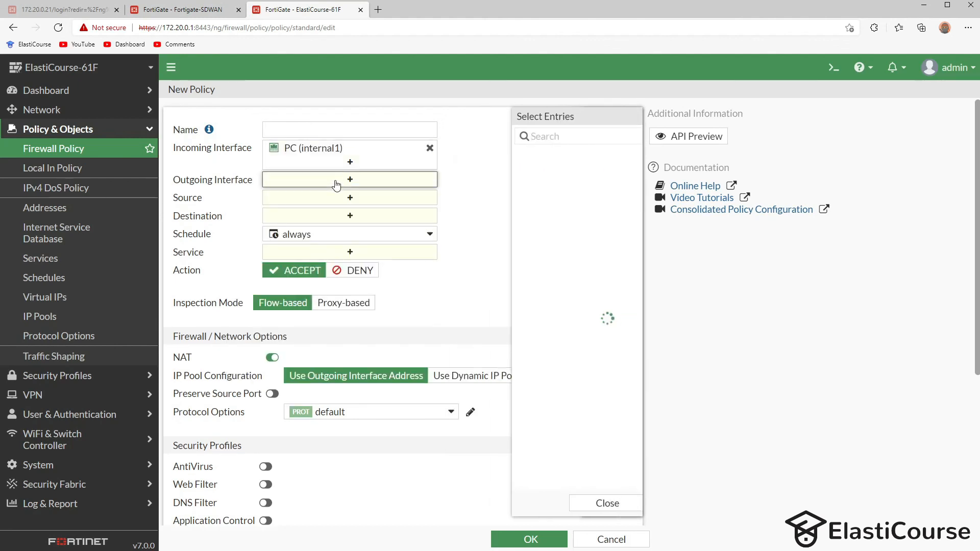
{"action": "left_click", "coordinate": [613, 219]}
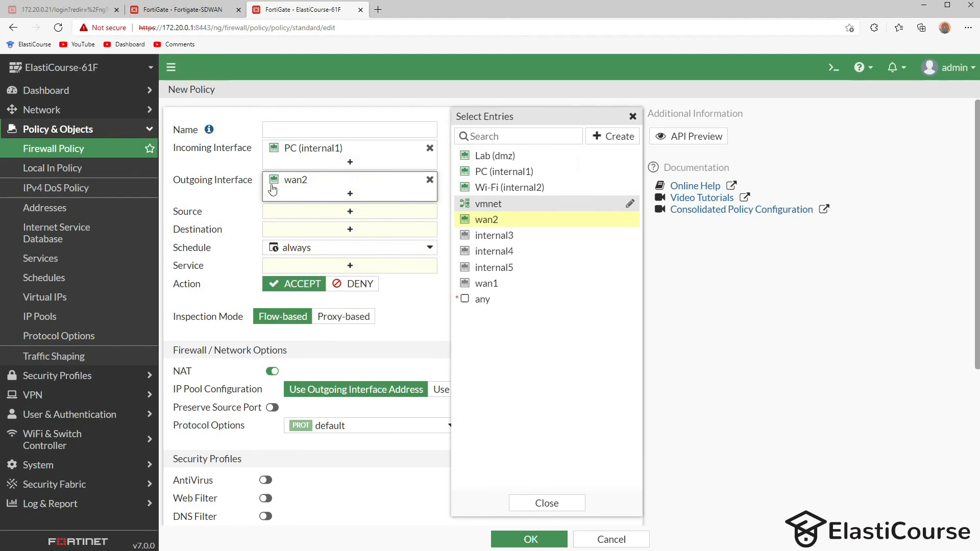
{"action": "left_click", "coordinate": [279, 215]}
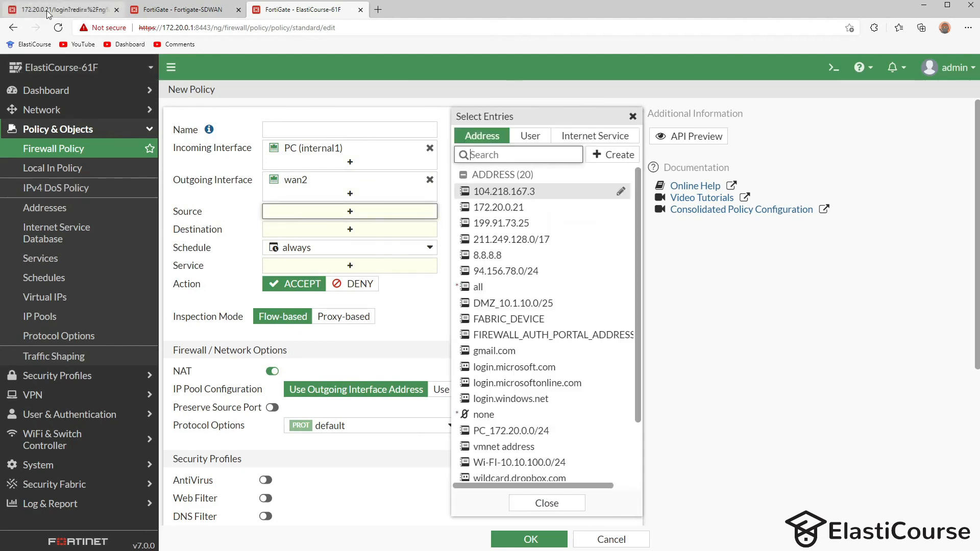
{"action": "left_click", "coordinate": [521, 213]}
{"action": "left_click", "coordinate": [341, 249]}
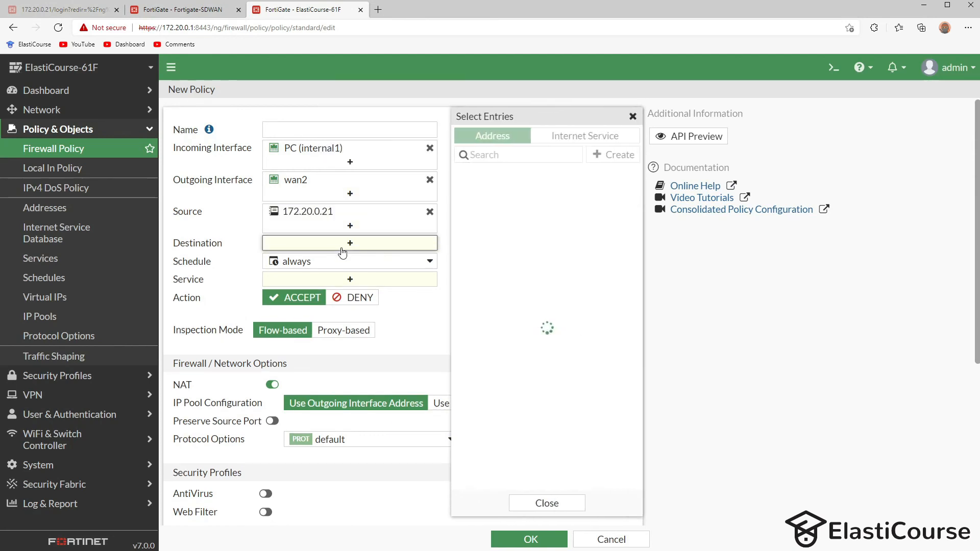
{"action": "mouse_move", "coordinate": [502, 262]}
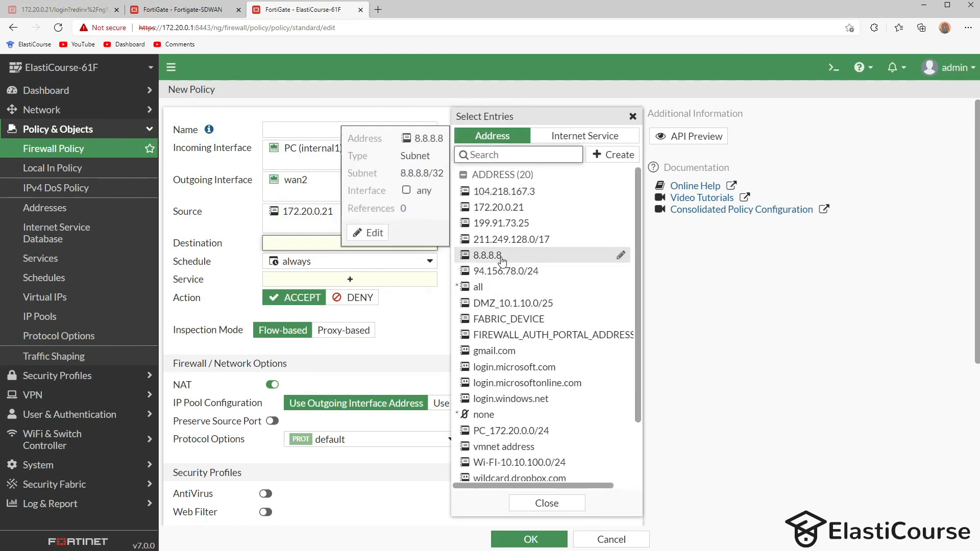
{"action": "left_click", "coordinate": [503, 259]}
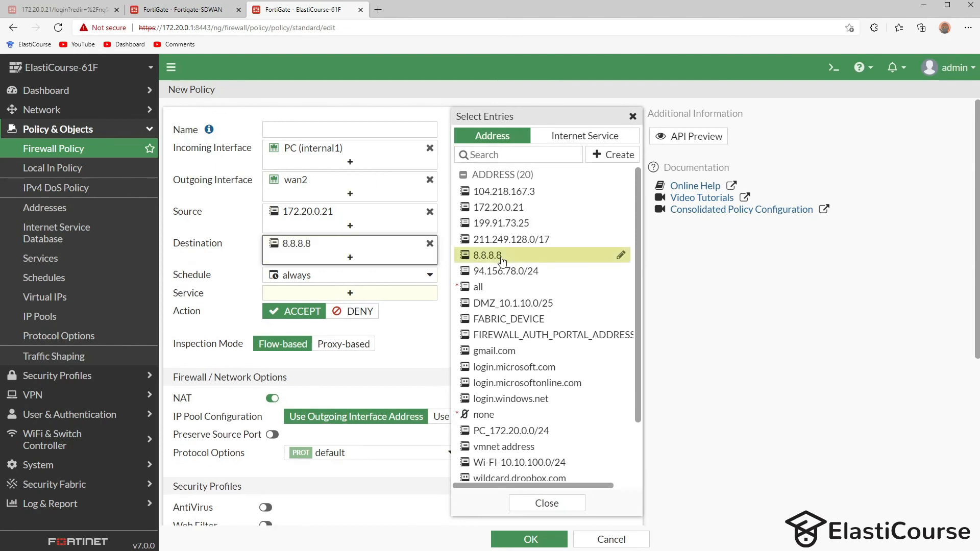
- Set the service to DNS and the action to DENY, then save the policy
{"action": "left_click", "coordinate": [346, 293]}
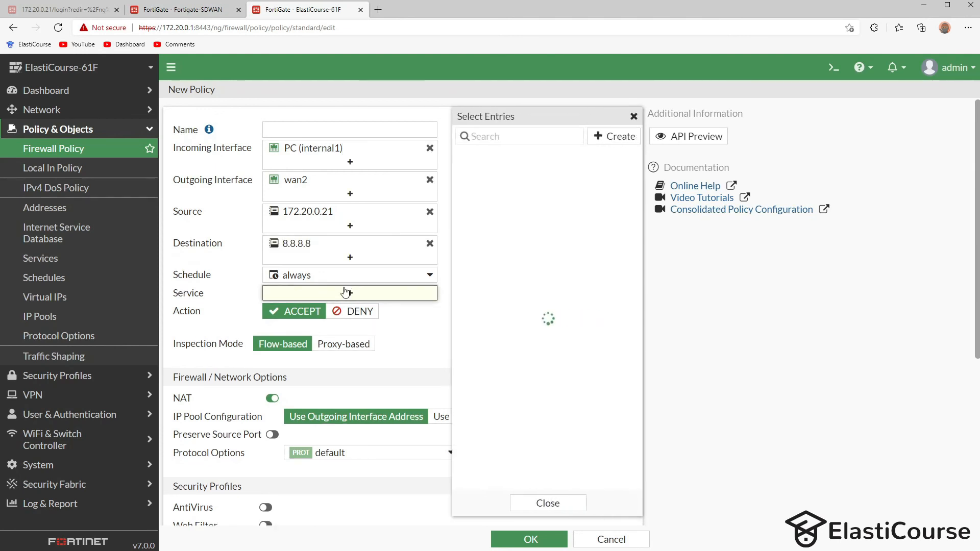
{"action": "scroll", "coordinate": [495, 225], "scroll_direction": "down", "scroll_amount": 3}
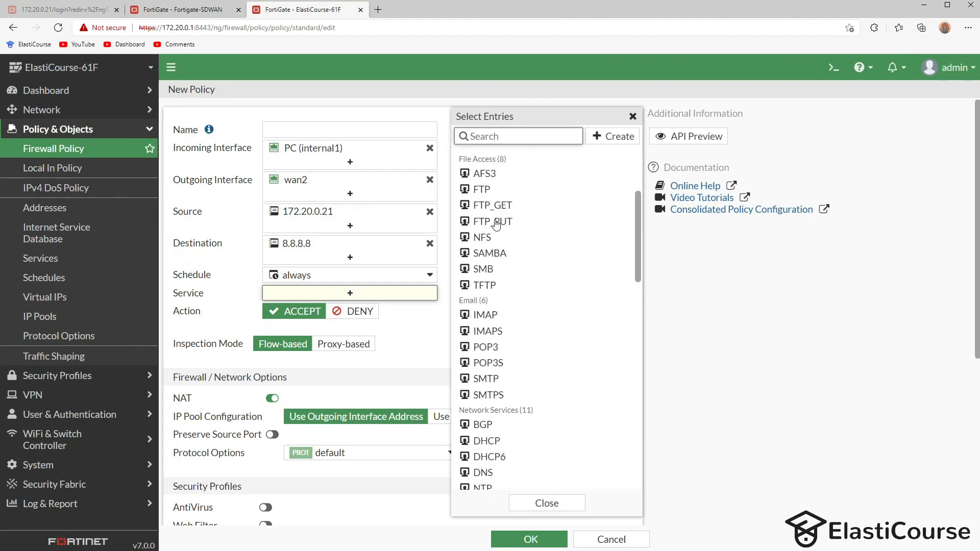
{"action": "scroll", "coordinate": [496, 373], "scroll_direction": "down", "scroll_amount": 2}
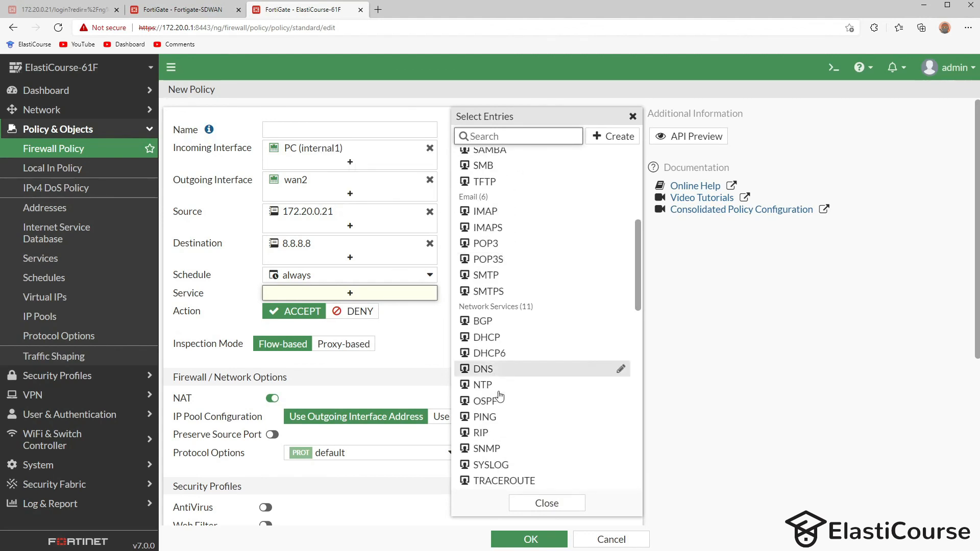
{"action": "left_click", "coordinate": [484, 368]}
{"action": "left_click", "coordinate": [355, 325]}
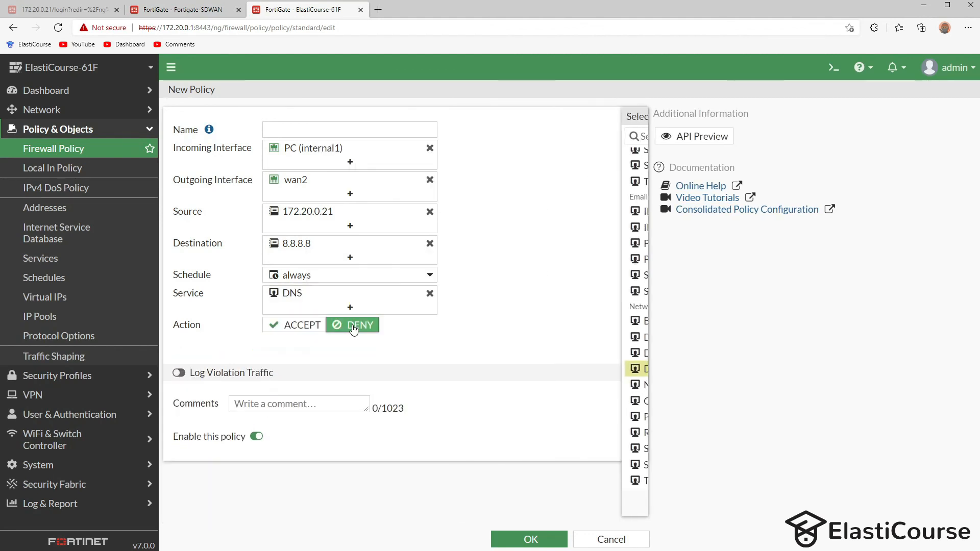
{"action": "left_click", "coordinate": [520, 538]}
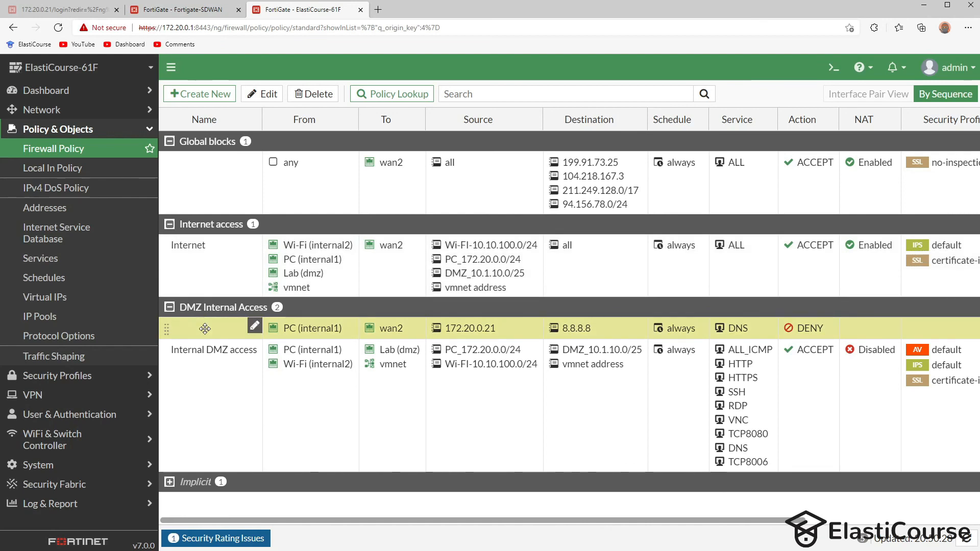
- Move the DNS DENY policy into Global blocks and return to the Fortigate-SDWAN tab
{"action": "left_click_drag", "start_coordinate": [205, 329], "coordinate": [222, 220]}
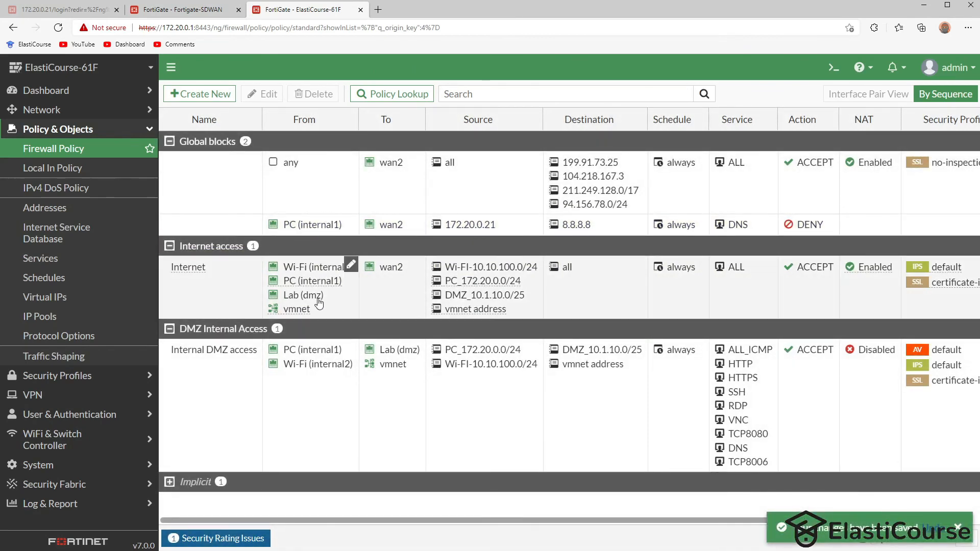
{"action": "left_click", "coordinate": [185, 9]}
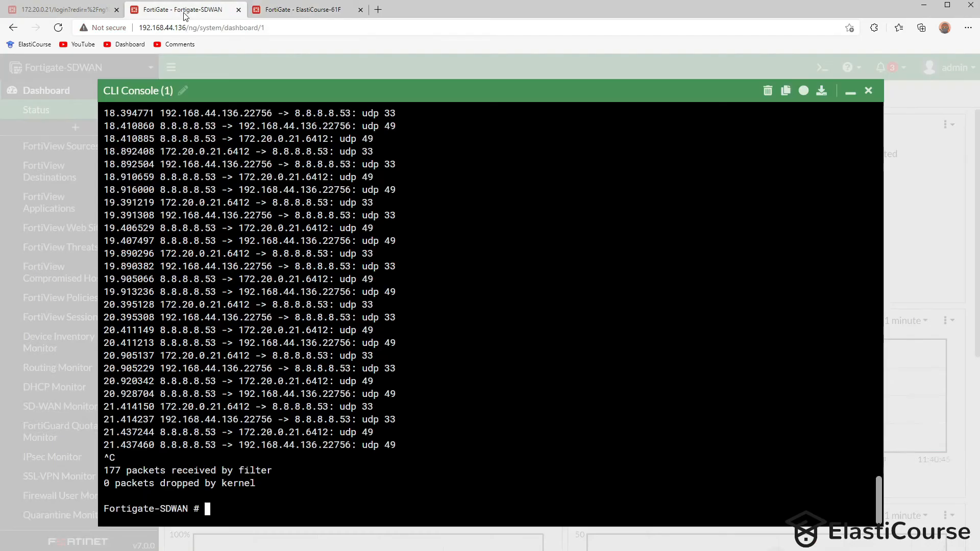
- Rerun the host 8.8.8.8 sniffer, review the 172.20.0.21 DNS probe lines, and close the console
{"action": "key", "text": "Up"}
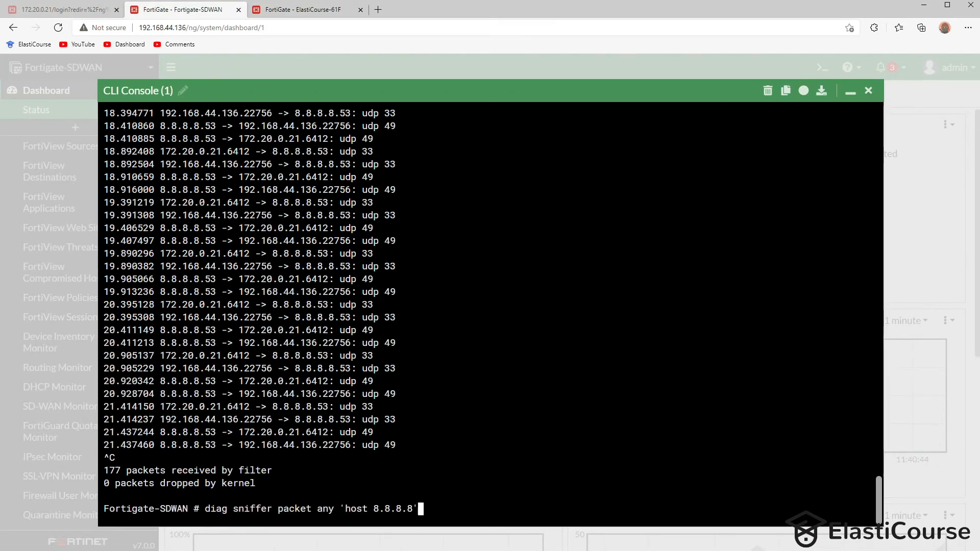
{"action": "key", "text": "Return"}
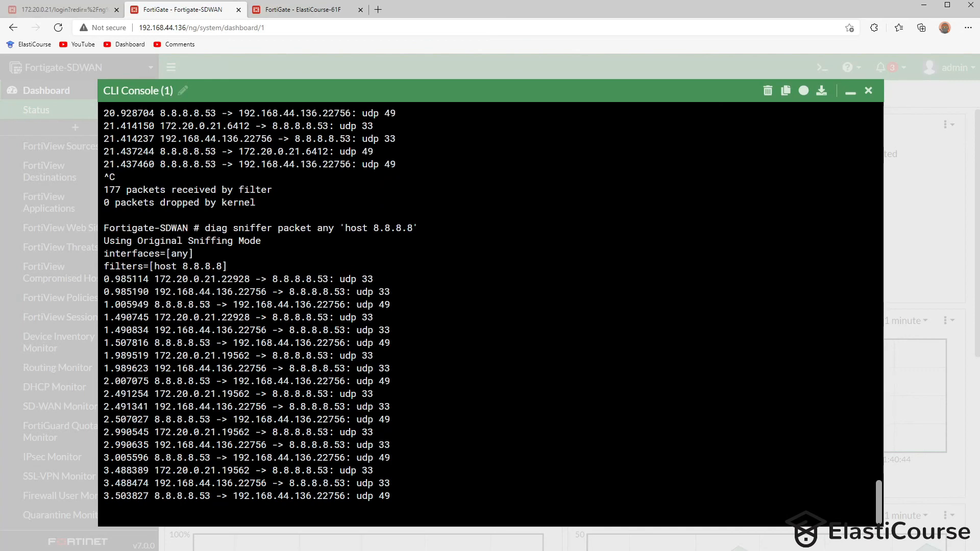
{"action": "key", "text": "ctrl+c"}
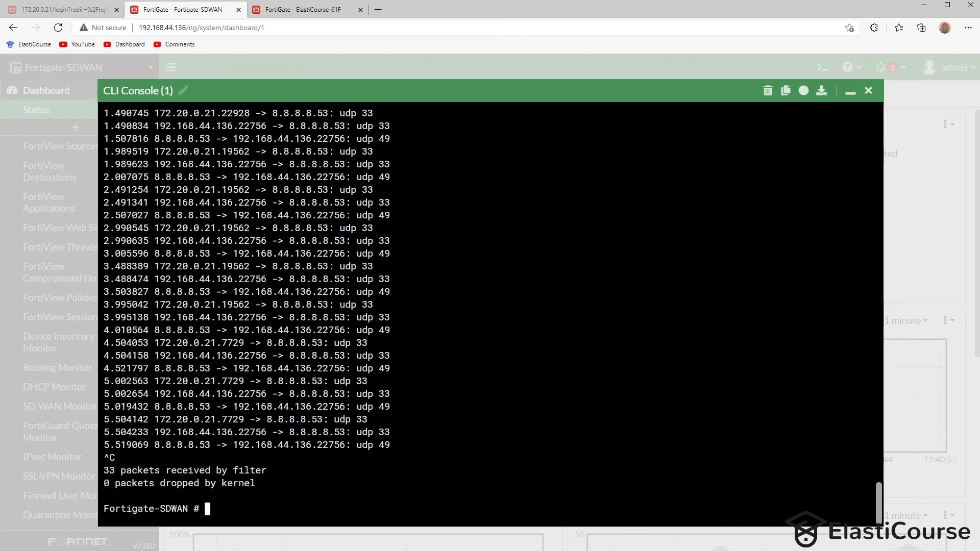
{"action": "left_click_drag", "start_coordinate": [233, 445], "coordinate": [312, 444]}
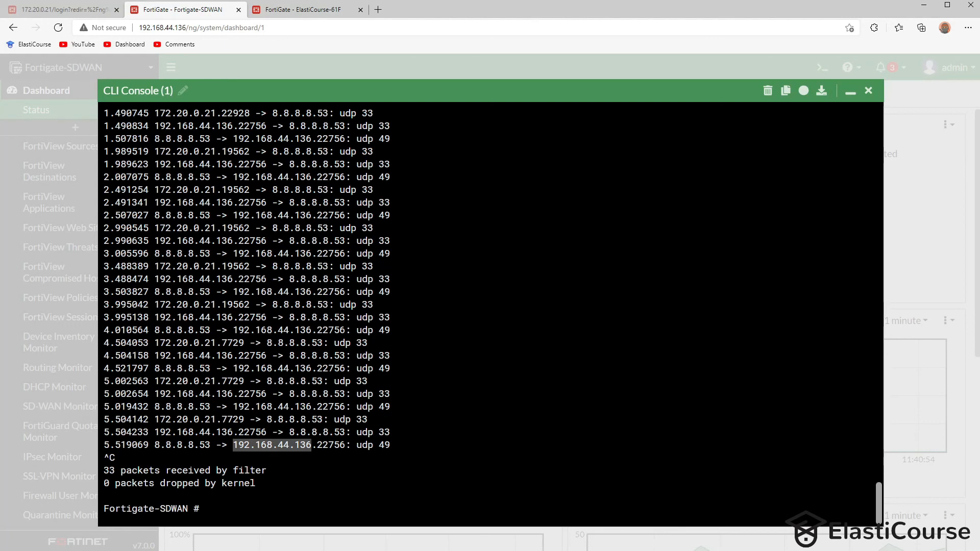
{"action": "left_click_drag", "start_coordinate": [154, 419], "coordinate": [367, 419]}
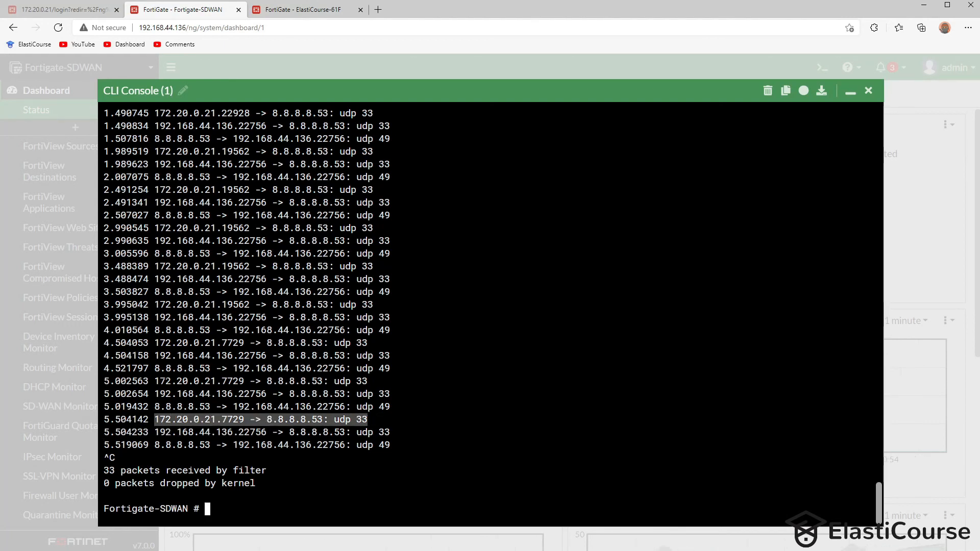
{"action": "left_click_drag", "start_coordinate": [166, 381], "coordinate": [283, 381]}
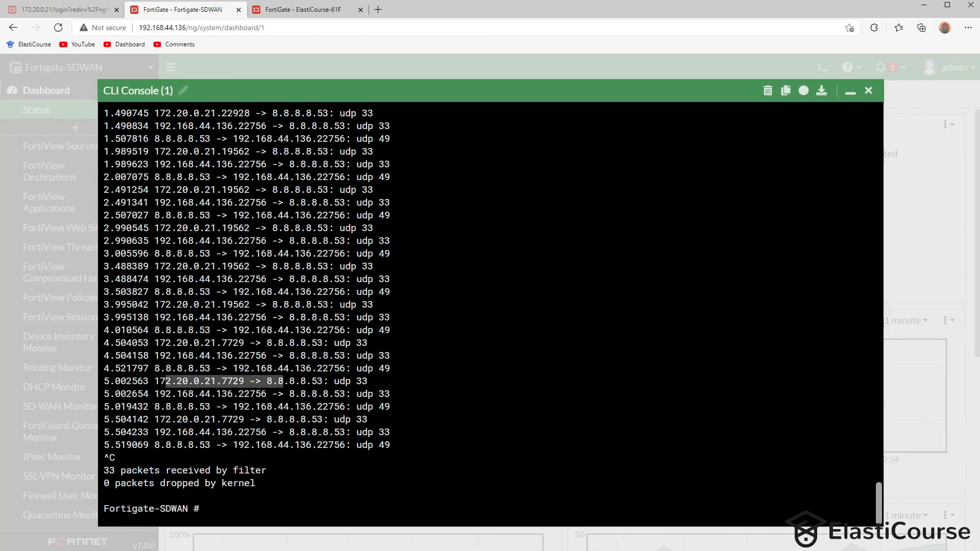
{"action": "left_click", "coordinate": [45, 103]}
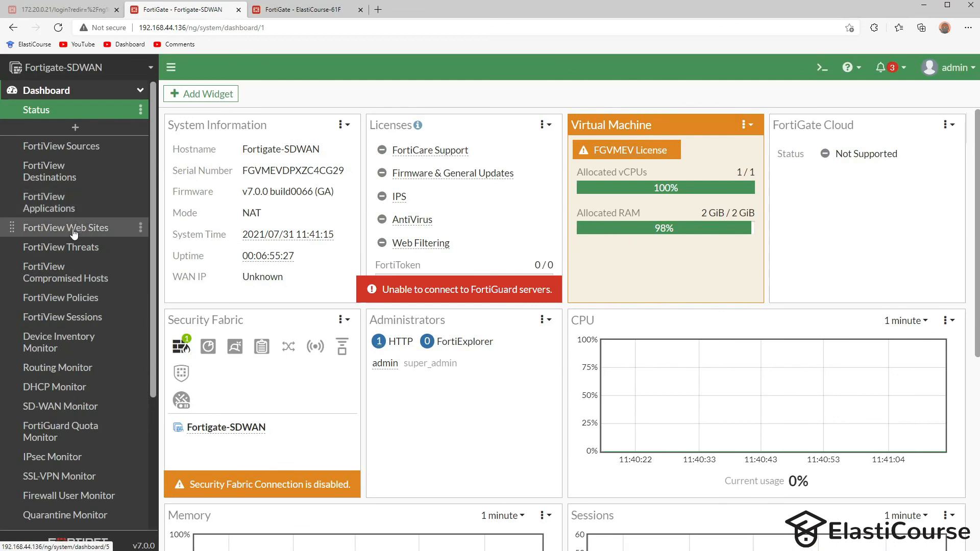
- View the SD-WAN Monitor showing port1 down with 16 sessions and port2 up with 3
{"action": "left_click", "coordinate": [81, 411]}
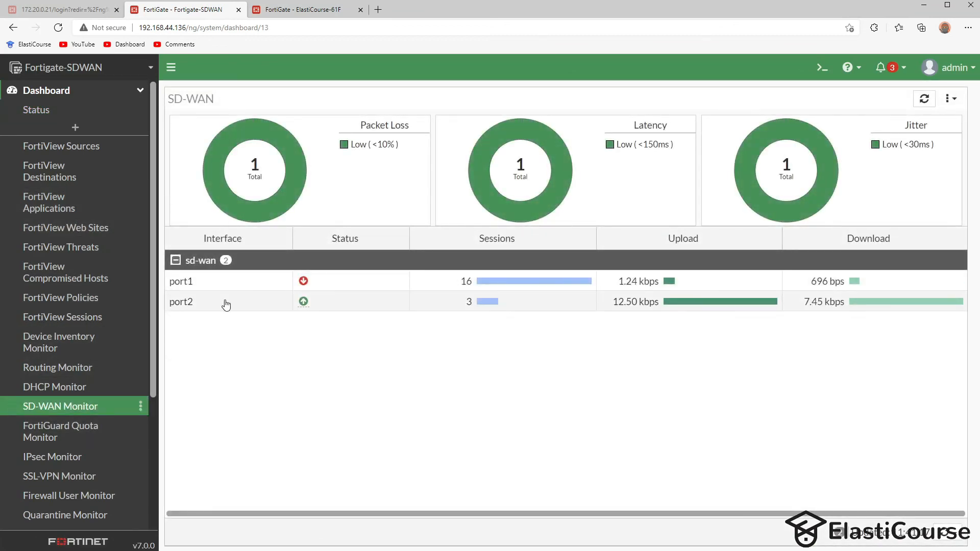
{"action": "mouse_move", "coordinate": [305, 283]}
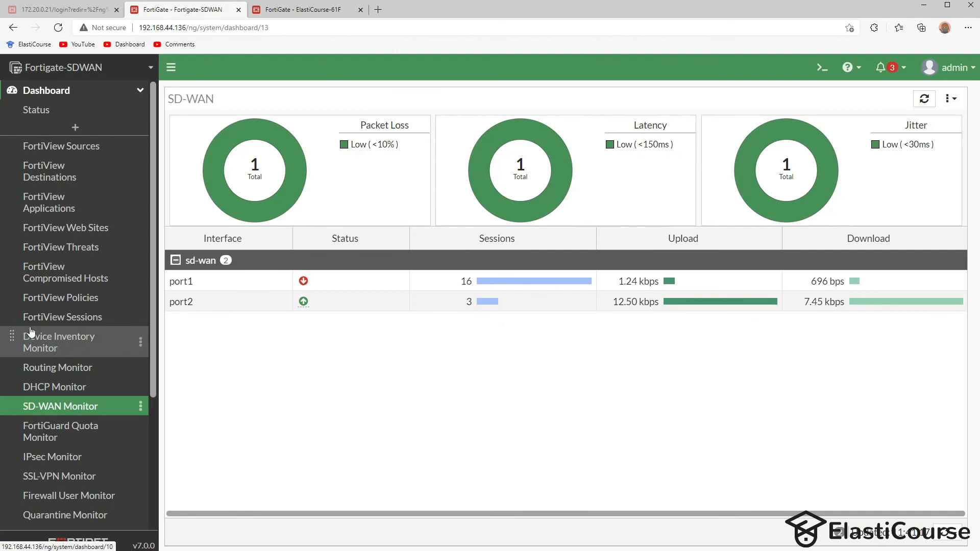
{"action": "scroll", "coordinate": [51, 358], "scroll_direction": "down", "scroll_amount": 4}
{"action": "left_click", "coordinate": [77, 382]}
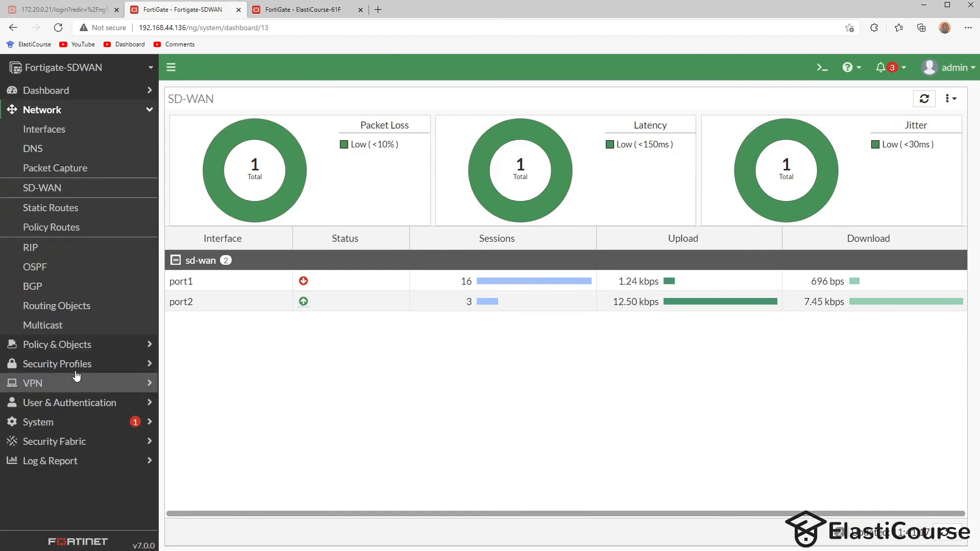
- Check the dns SLA: port1 down, port2 at 0.00% loss and 17.37ms latency
{"action": "left_click", "coordinate": [61, 189]}
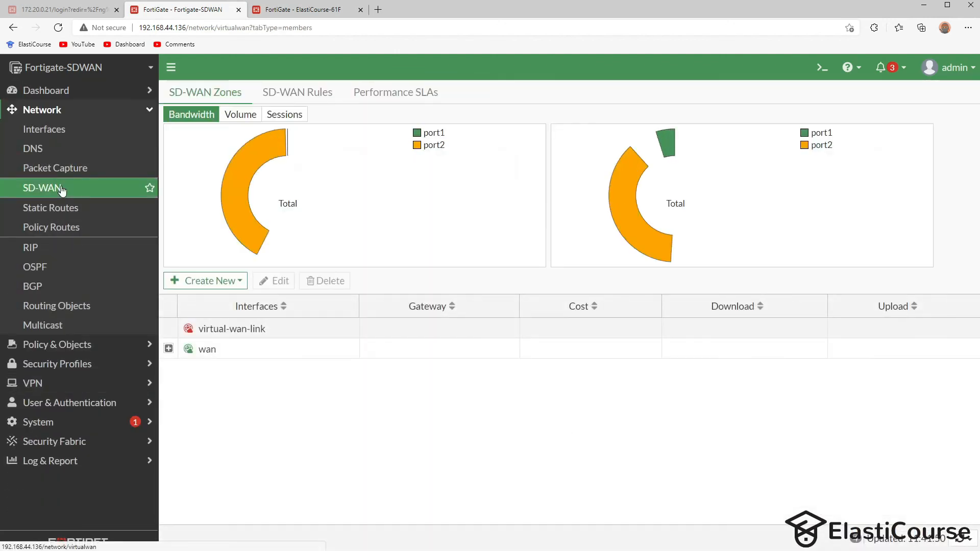
{"action": "left_click", "coordinate": [168, 348]}
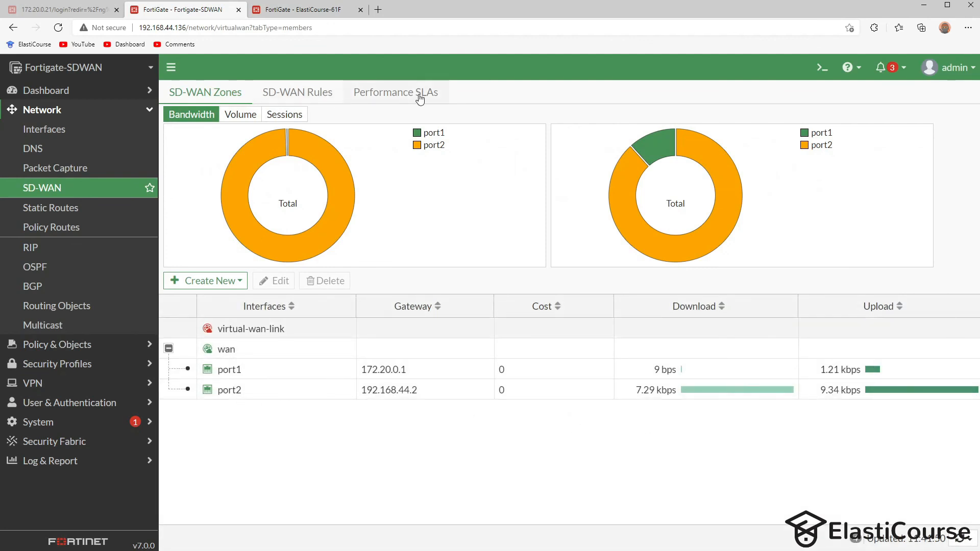
{"action": "left_click", "coordinate": [375, 95]}
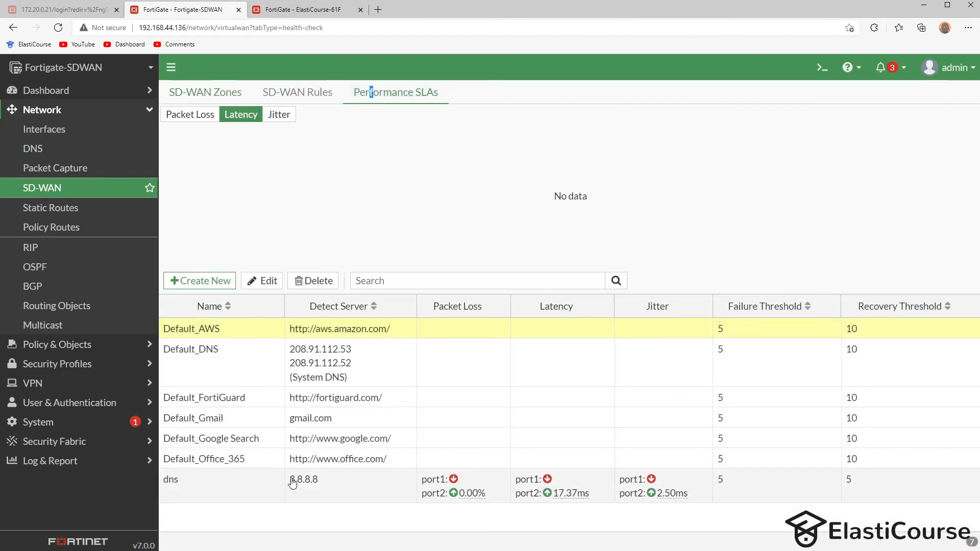